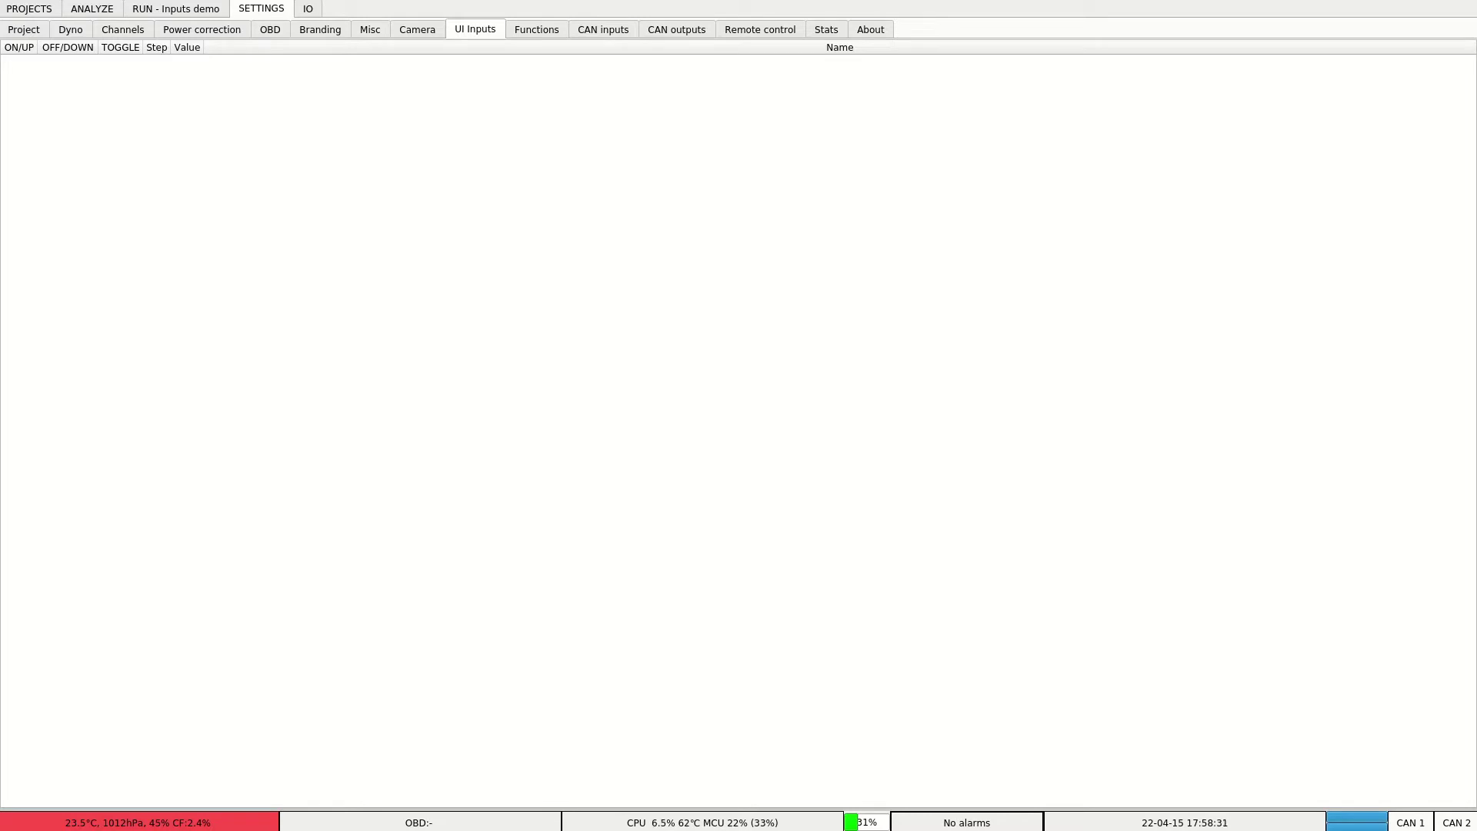
Create a UI input channel named "servo position" with Ctrl+E as ON/UP shortcut and Ctrl+D as OFF/DOWN shortcut.
{"action": "right_click", "coordinate": [429, 262]}
{"action": "left_click", "coordinate": [457, 269]}
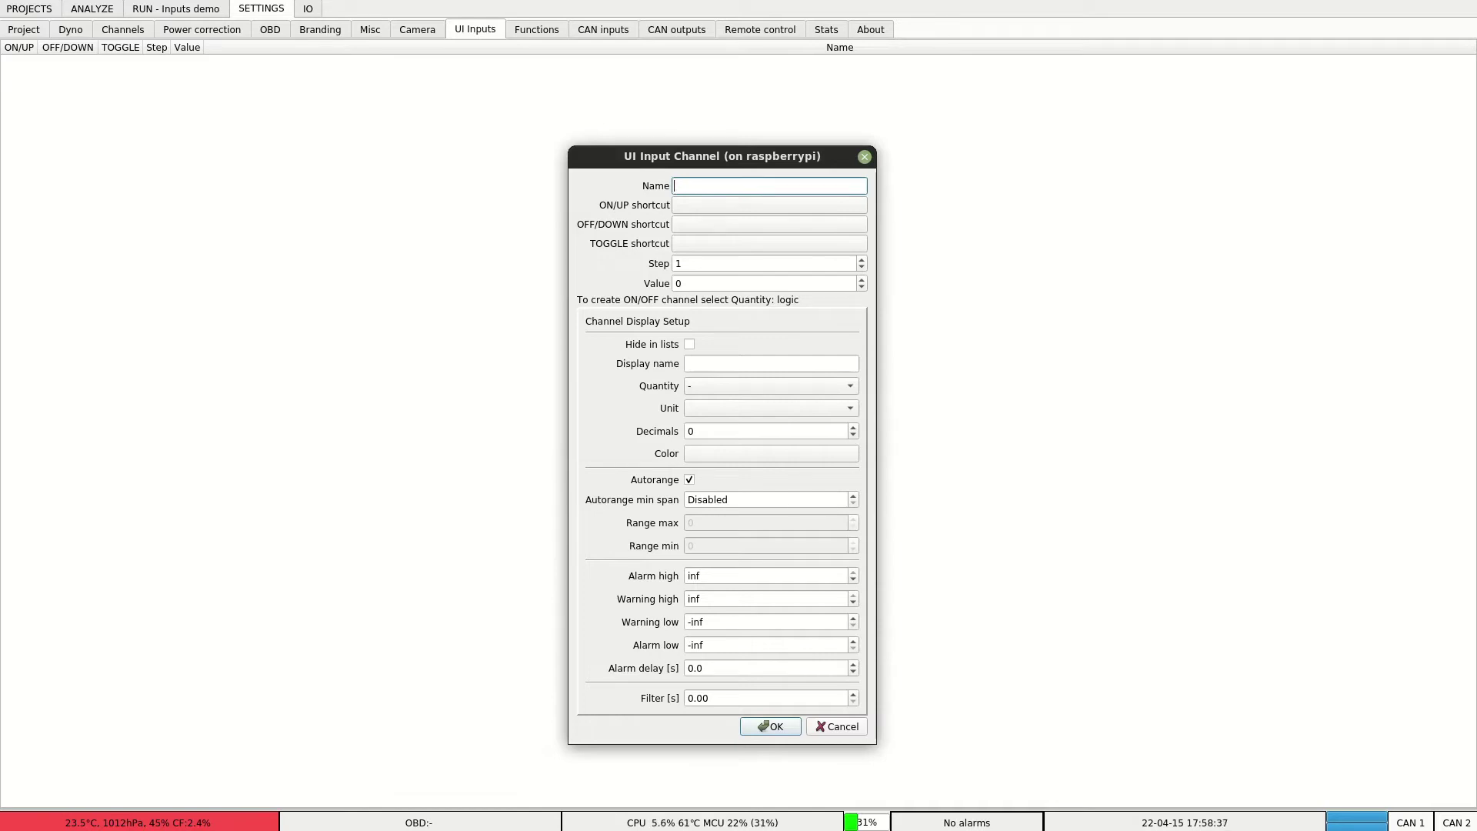
{"action": "type", "text": "servo position"}
{"action": "left_click", "coordinate": [769, 205]}
{"action": "key", "text": "ctrl+e"}
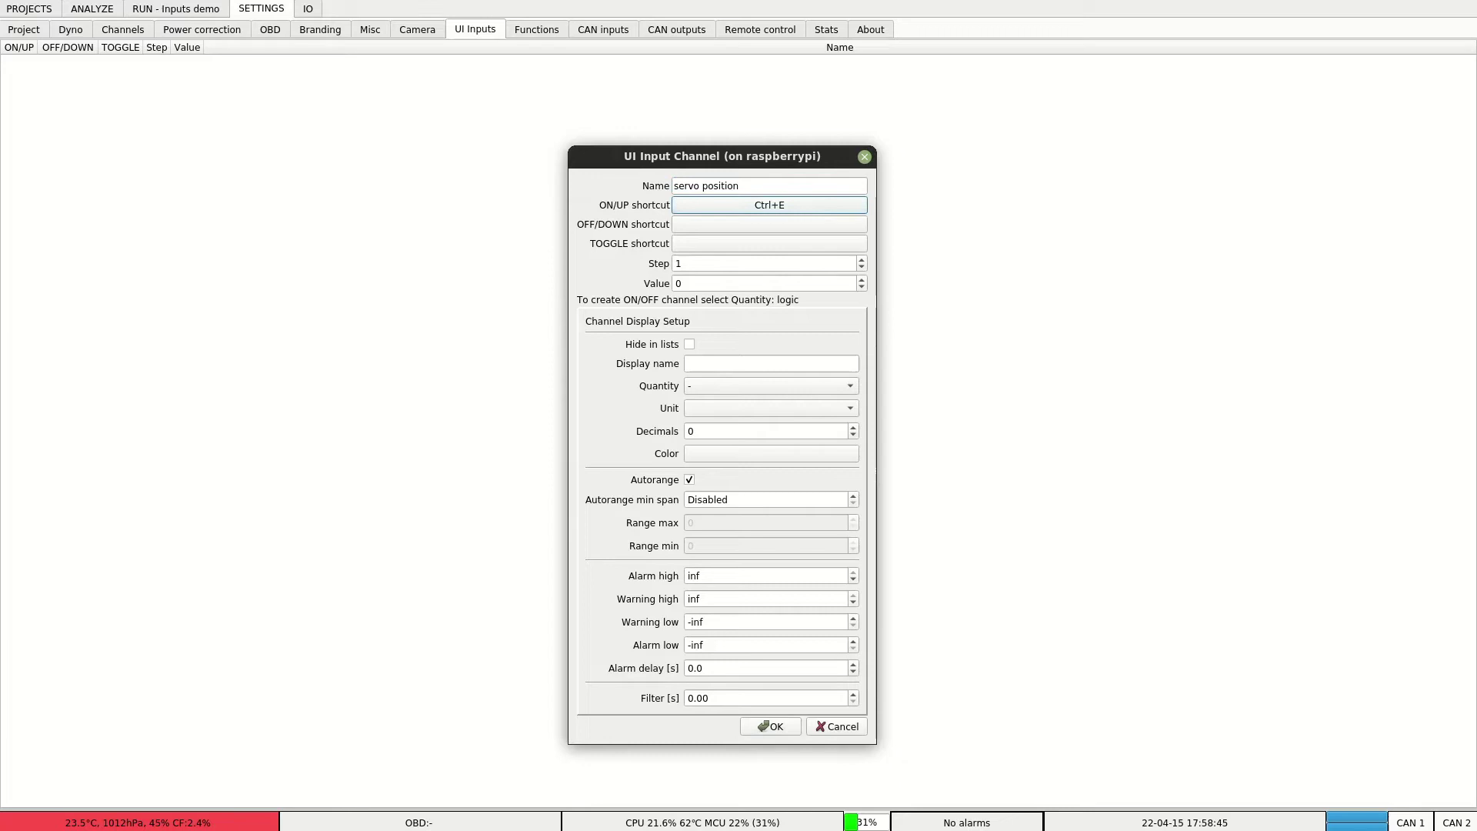
{"action": "left_click", "coordinate": [770, 225]}
{"action": "key", "text": "ctrl+d"}
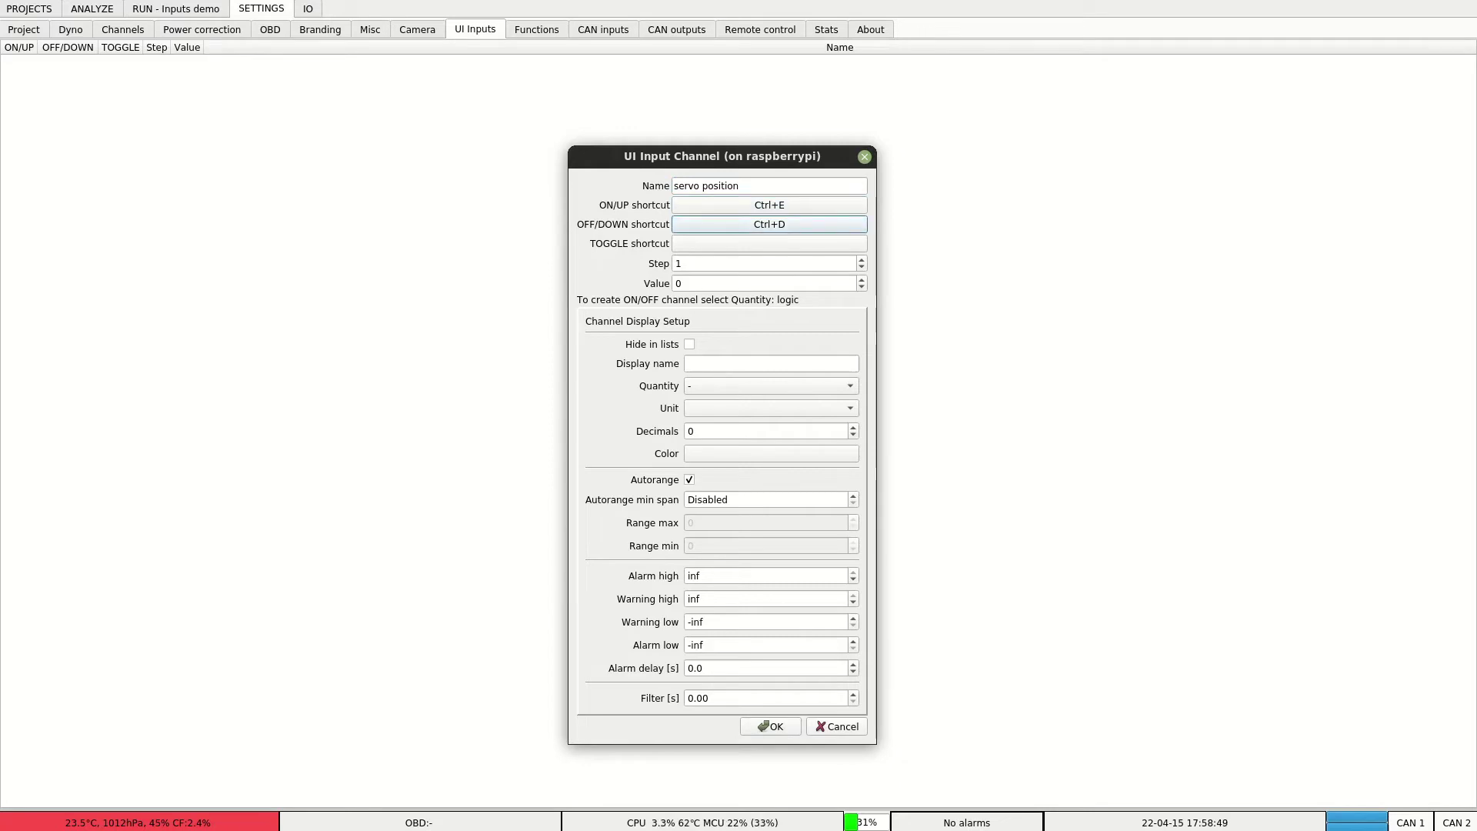
Set the servo position channel's quantity to fraction and its step to 10 %, and save the channel.
{"action": "left_click", "coordinate": [771, 386]}
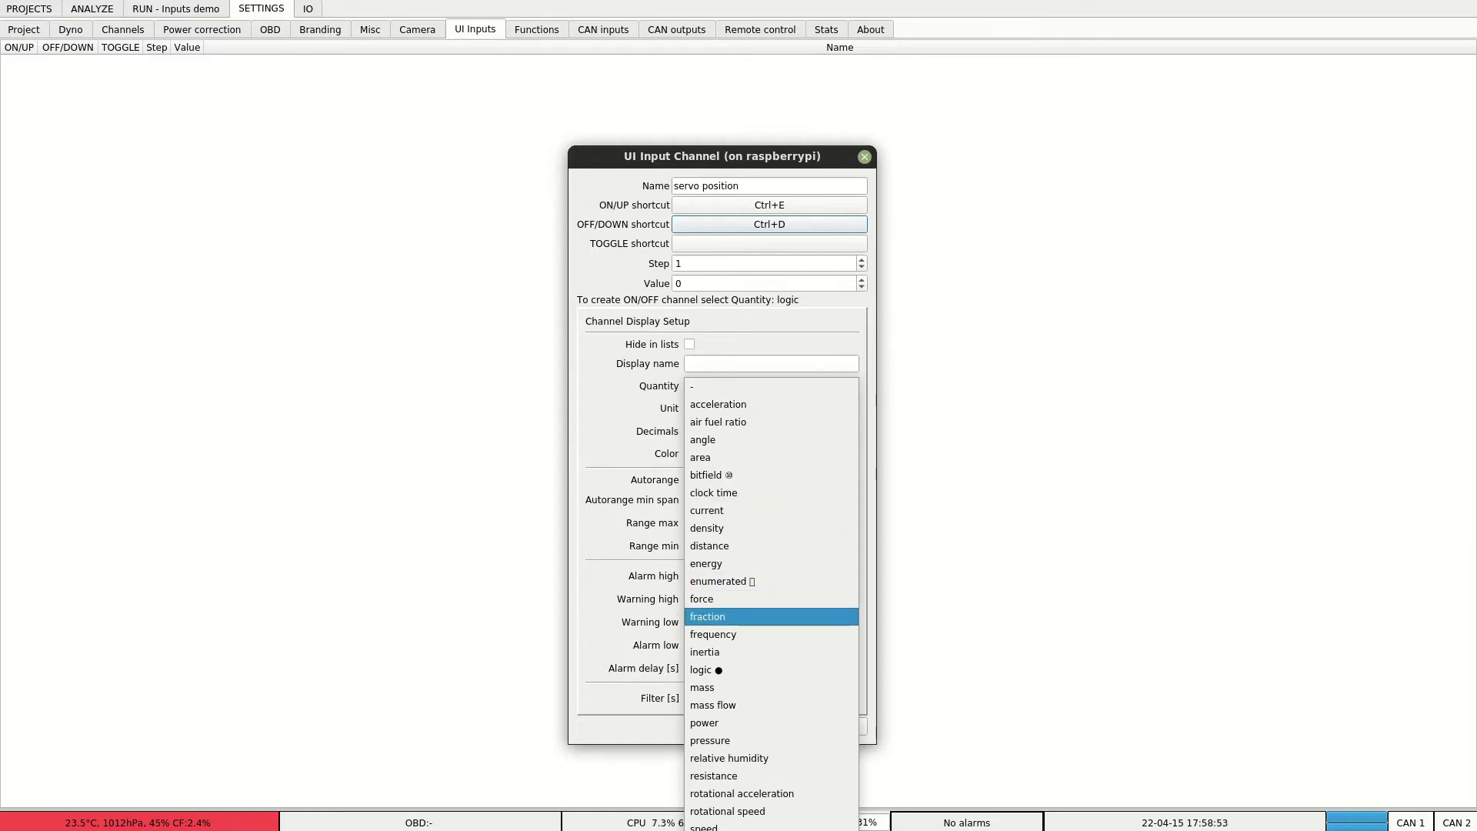
{"action": "left_click", "coordinate": [771, 617]}
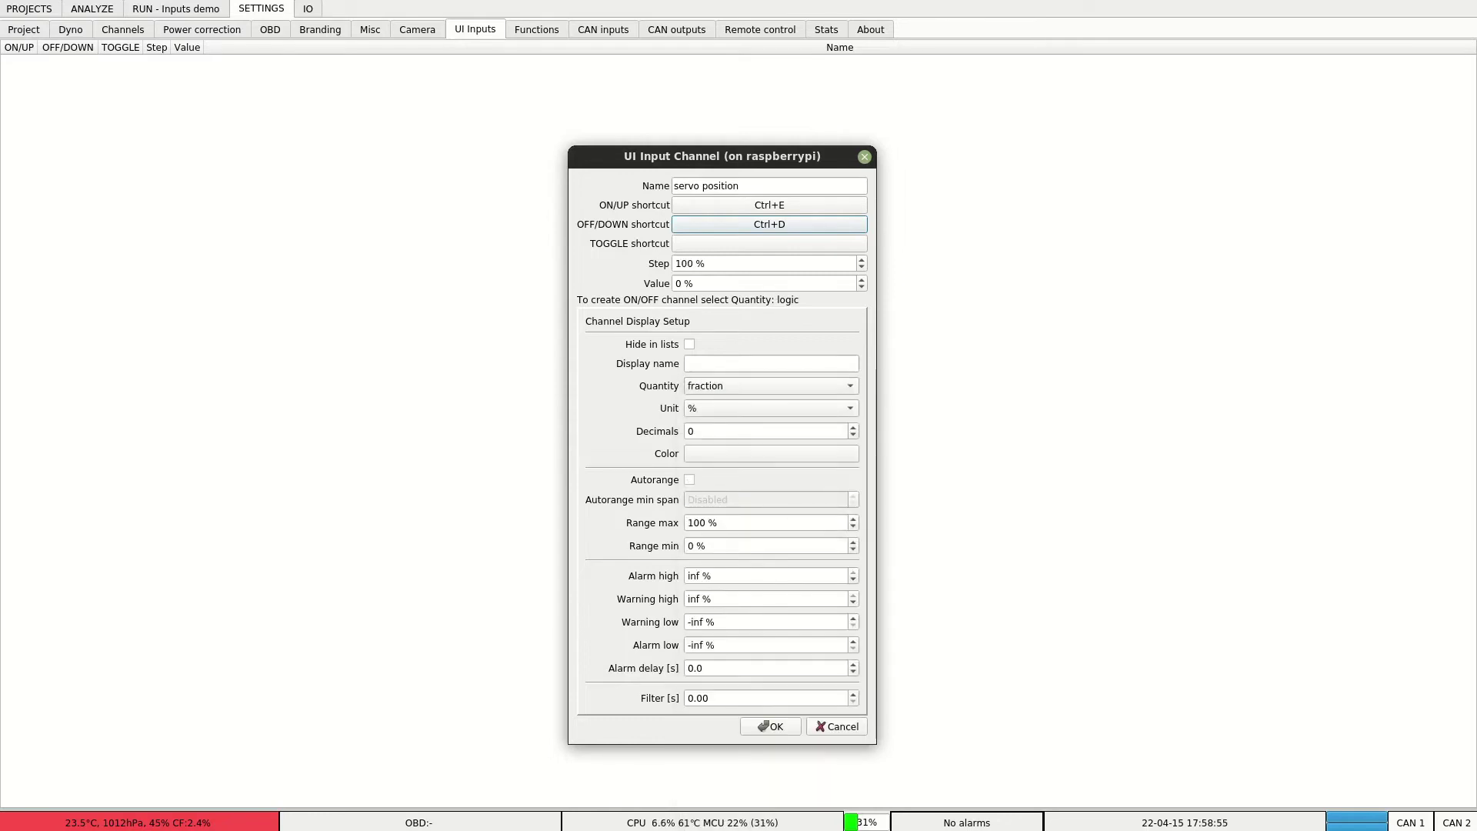
{"action": "left_click_drag", "start_coordinate": [715, 264], "coordinate": [672, 264]}
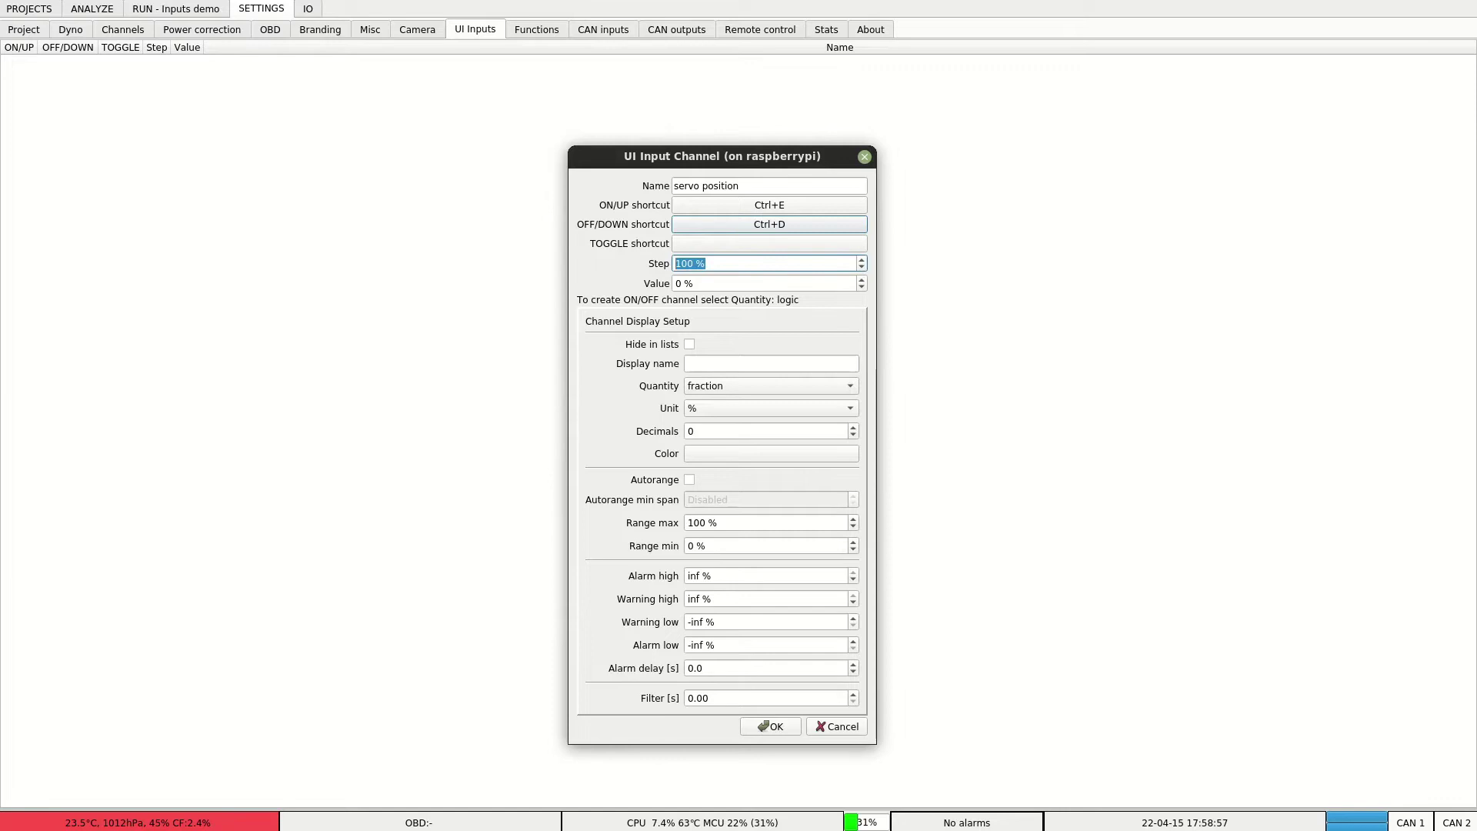
{"action": "type", "text": "10"}
{"action": "key", "text": "Return"}
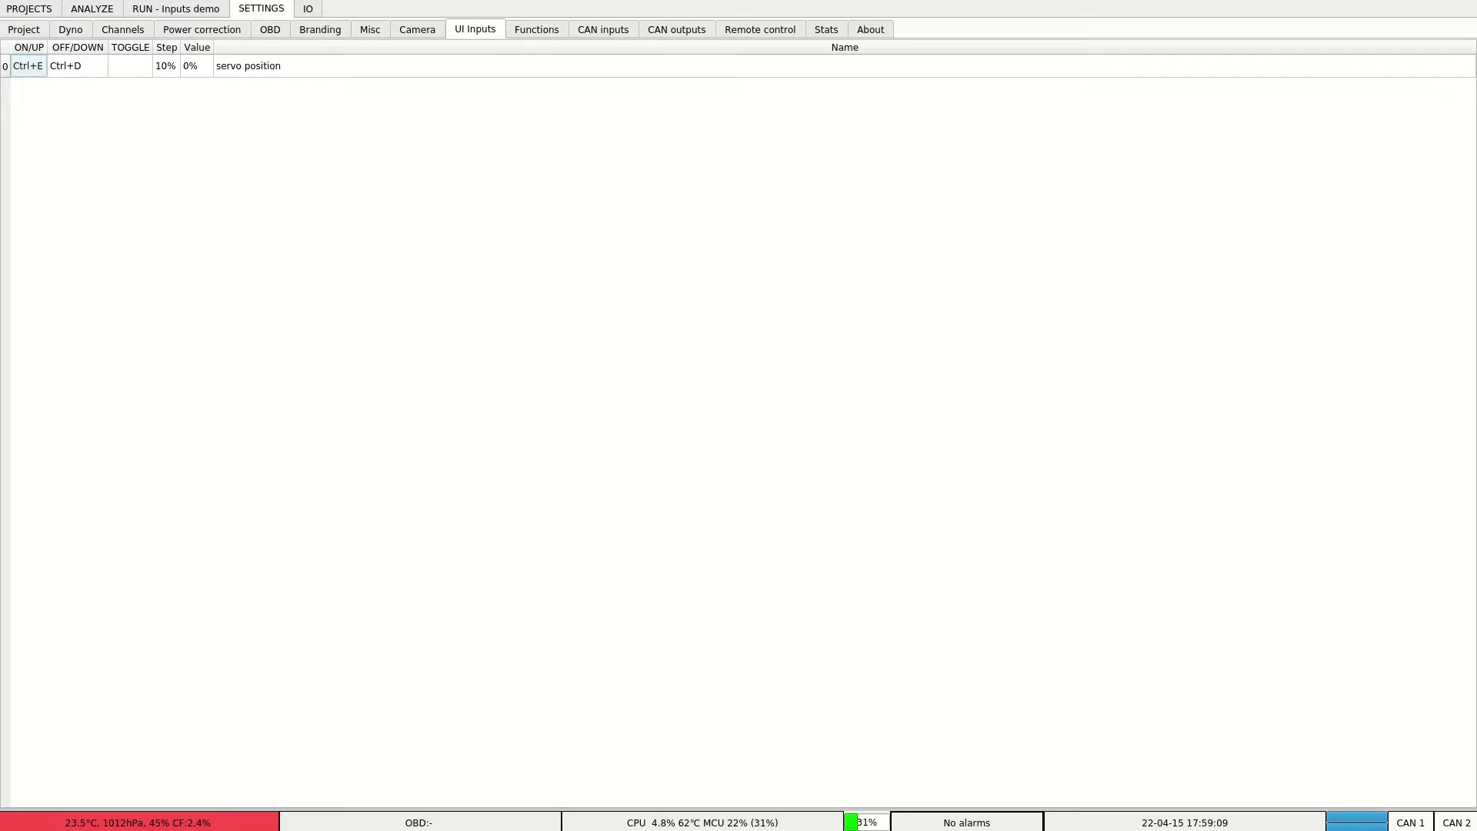
Generate the RC pulse setup for the dyno's PWM low side output 1.
{"action": "left_click", "coordinate": [70, 30]}
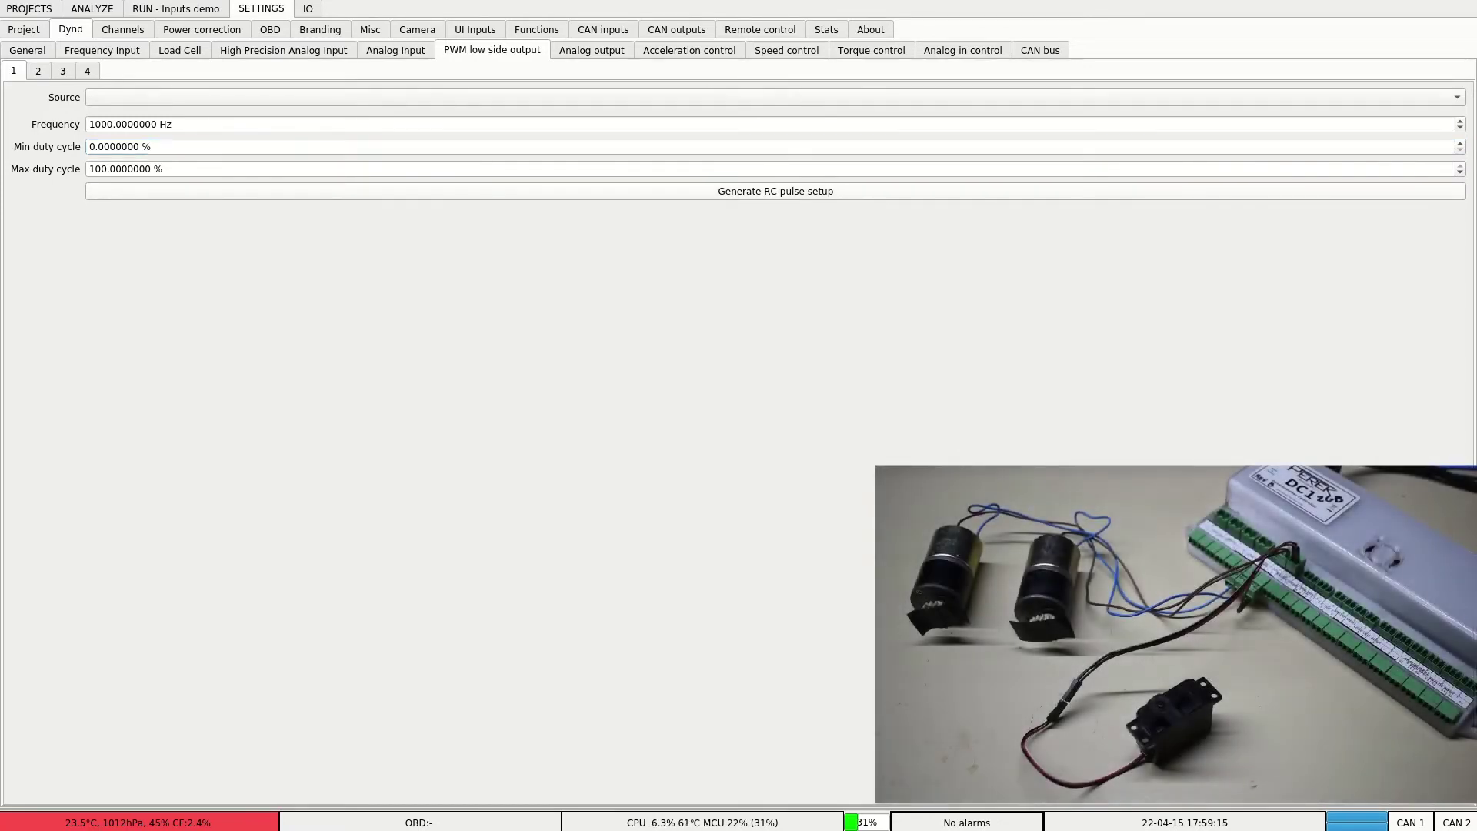
{"action": "left_click", "coordinate": [776, 192]}
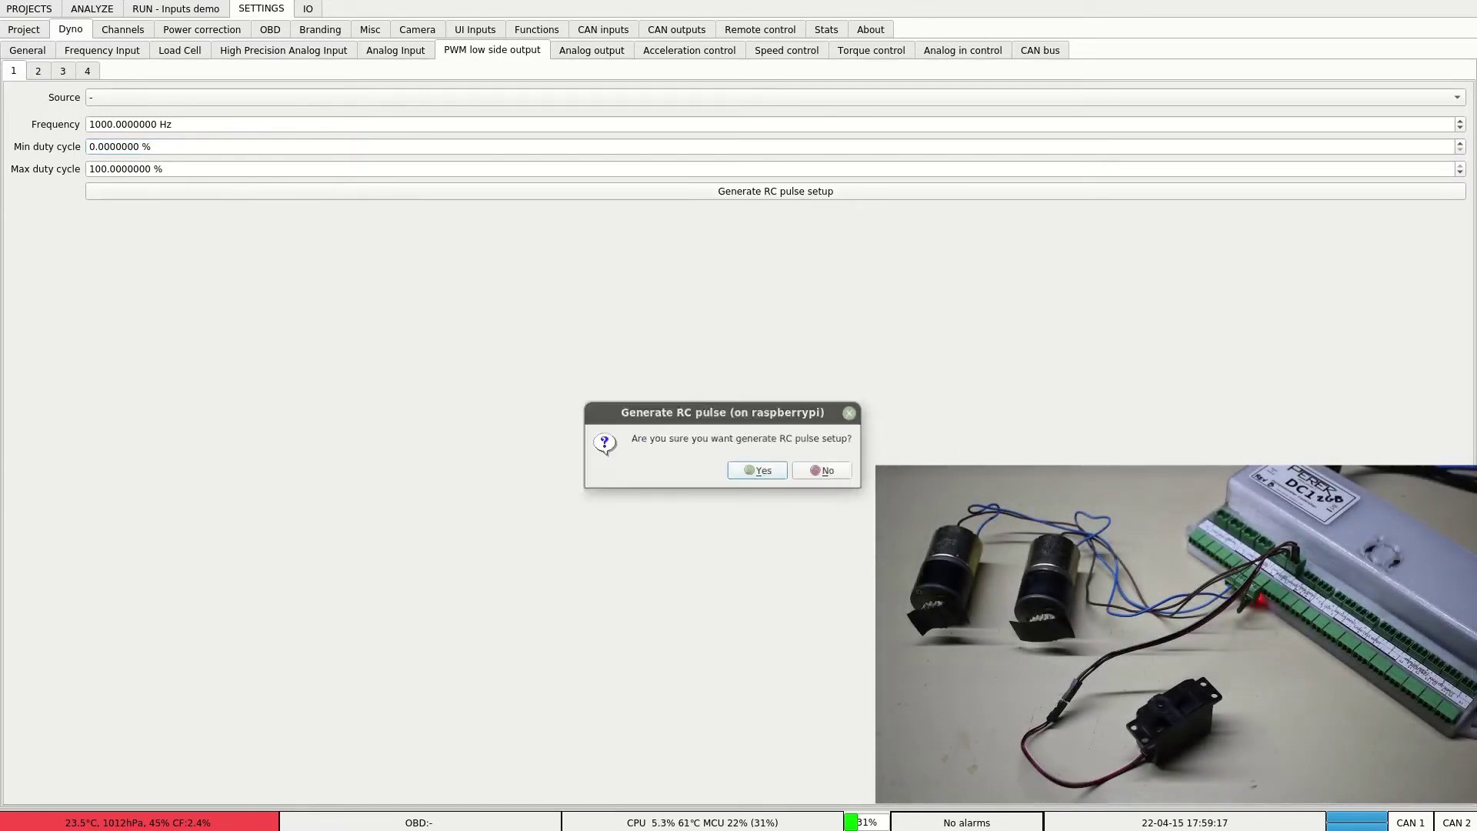
{"action": "key", "text": "Return"}
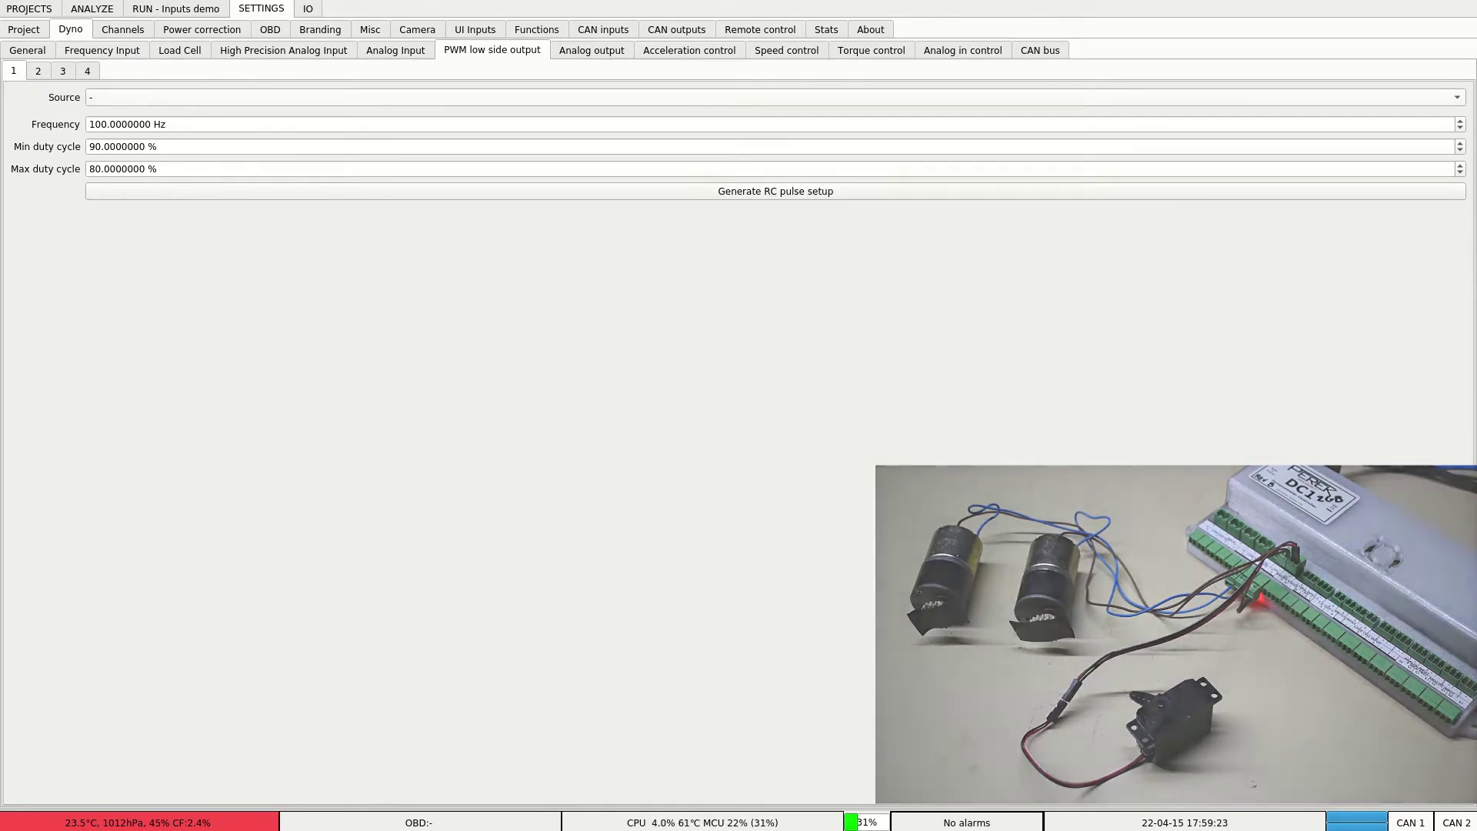
Set the source of PWM low side output 1 to argument, using the channel I_servo position.
{"action": "left_click", "coordinate": [776, 98]}
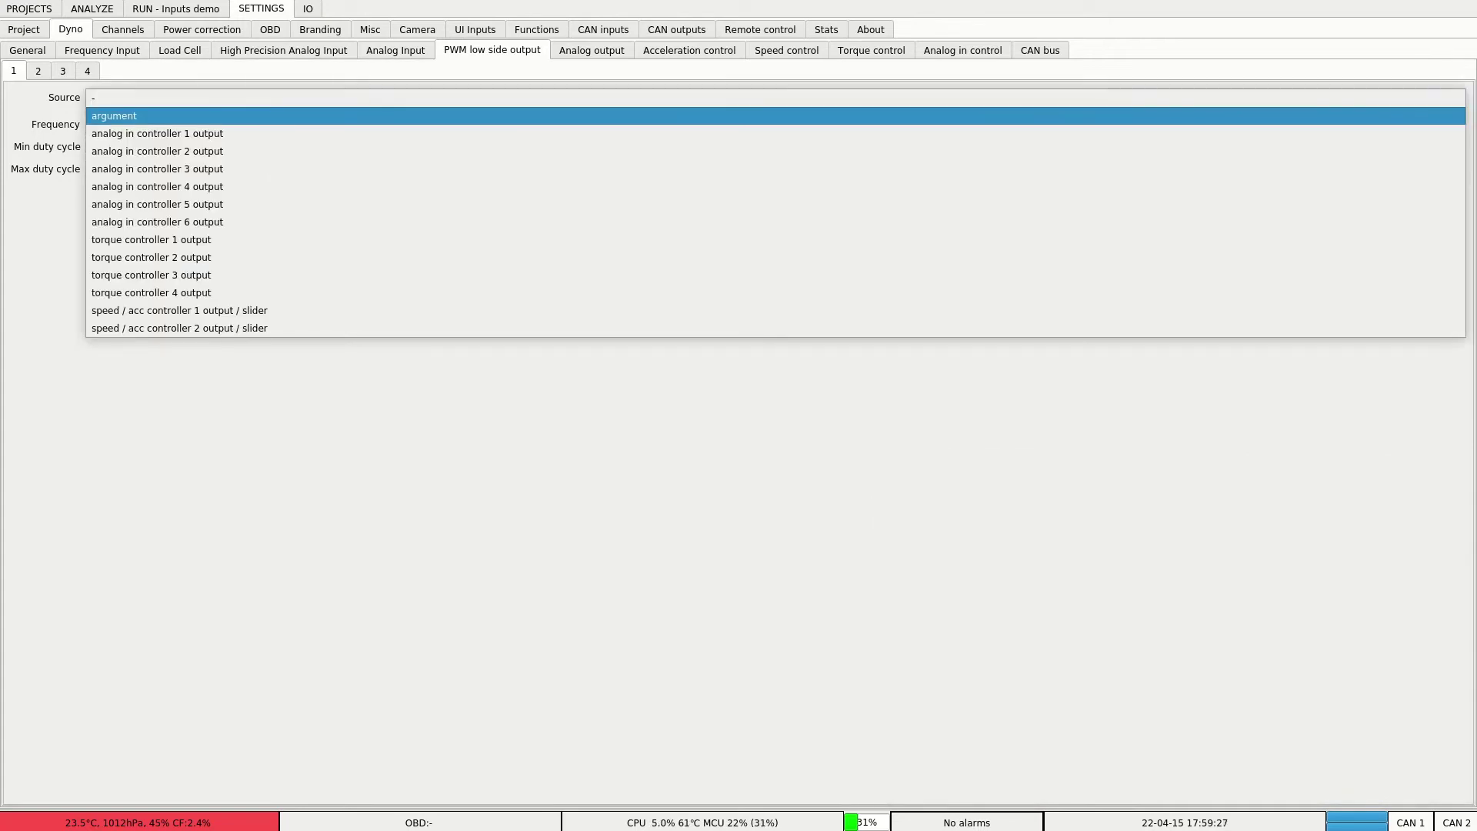
{"action": "key", "text": "Return"}
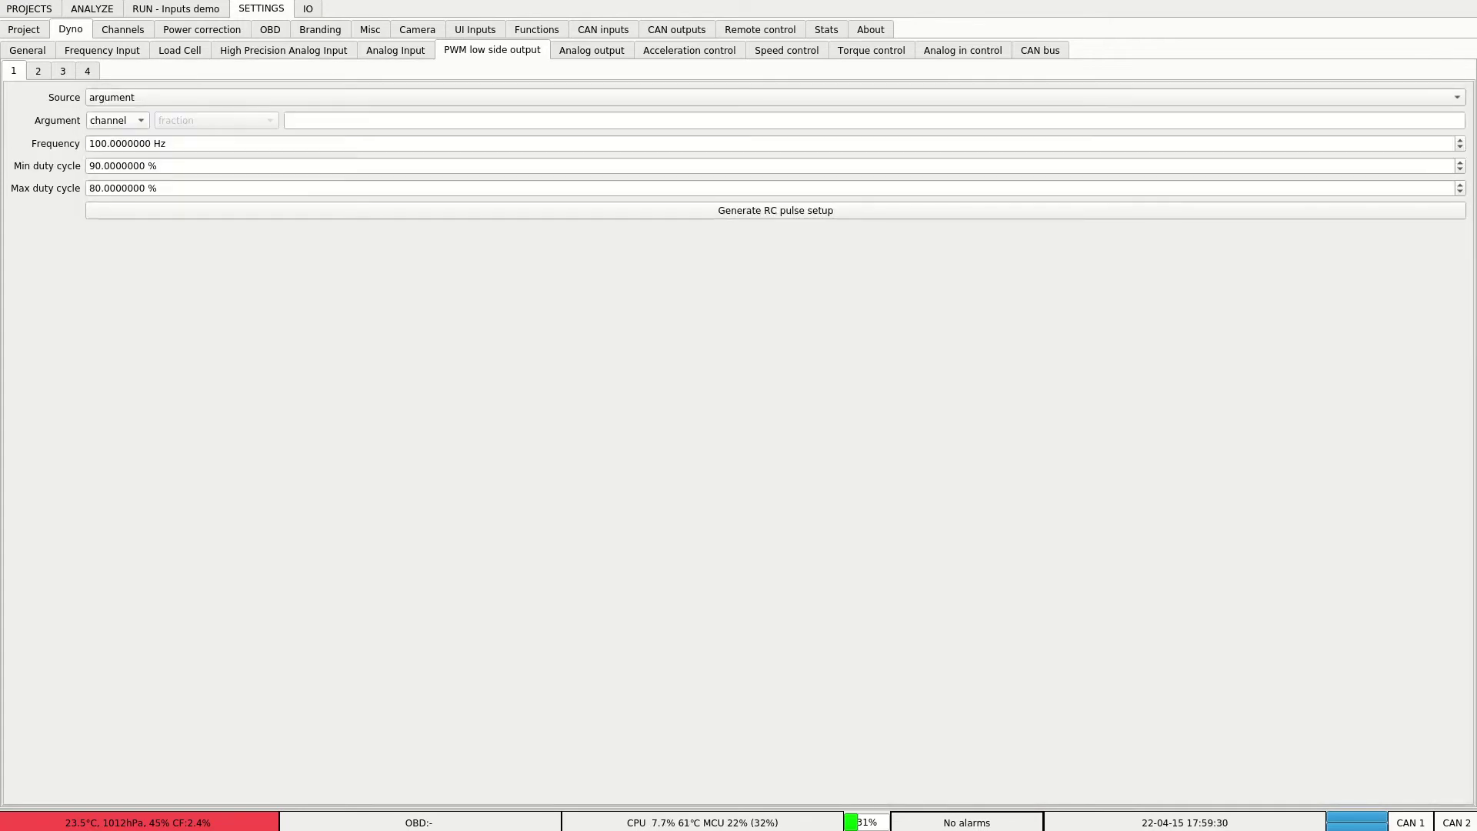
{"action": "left_click", "coordinate": [874, 121]}
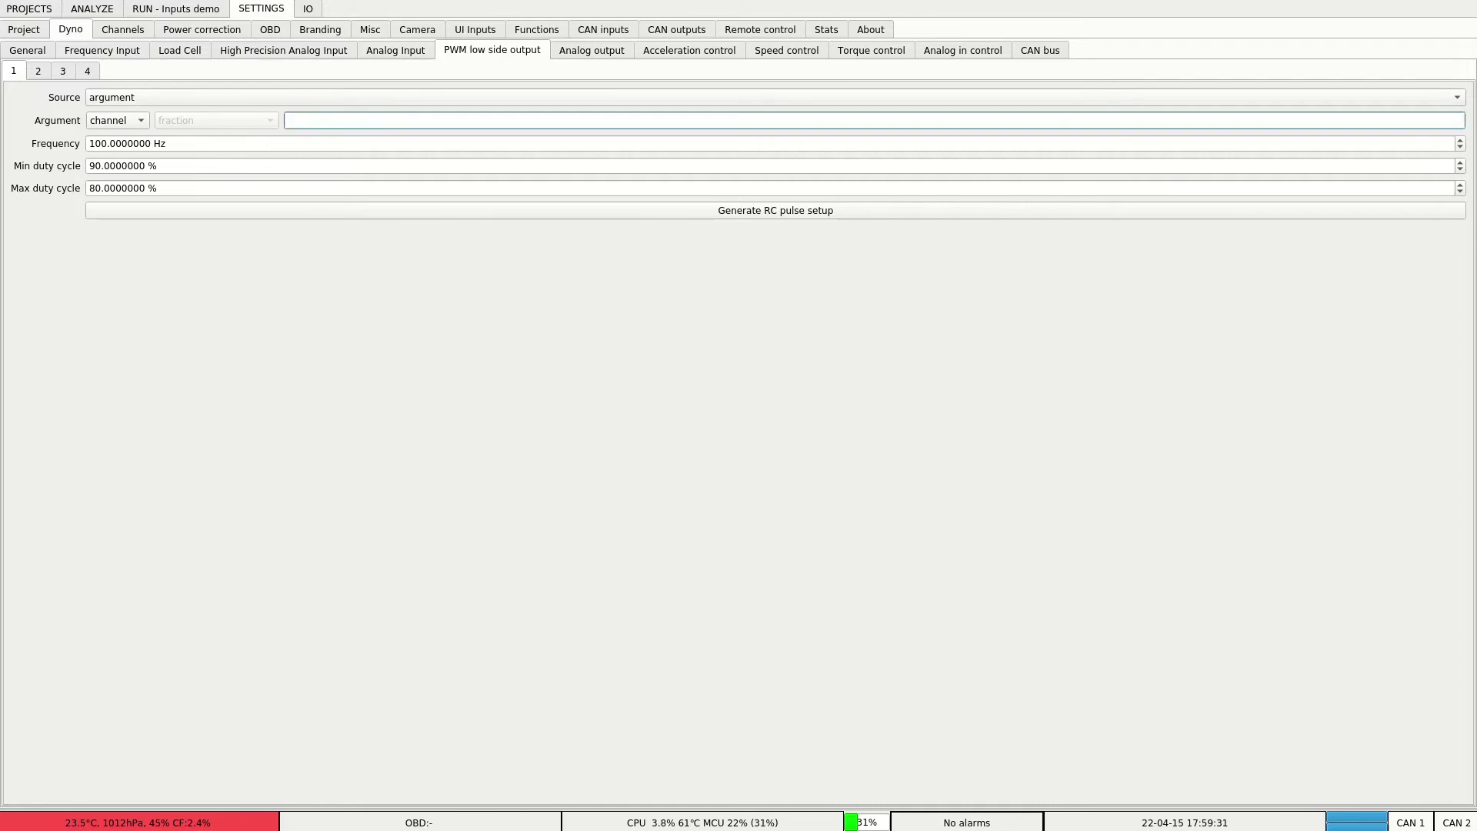
{"action": "scroll", "coordinate": [731, 393], "scroll_direction": "down", "scroll_amount": 4}
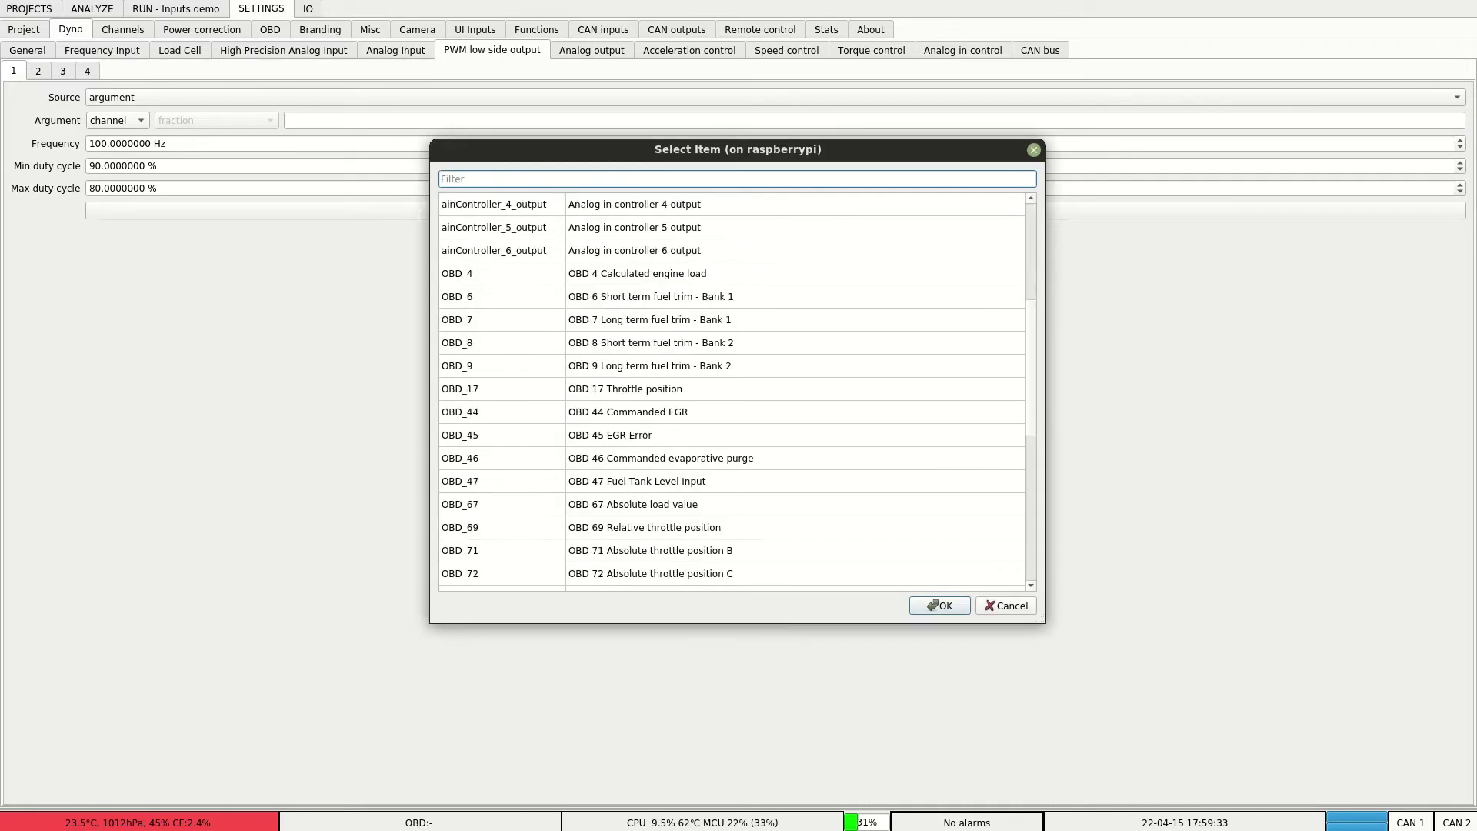
{"action": "scroll", "coordinate": [730, 393], "scroll_direction": "down", "scroll_amount": 6}
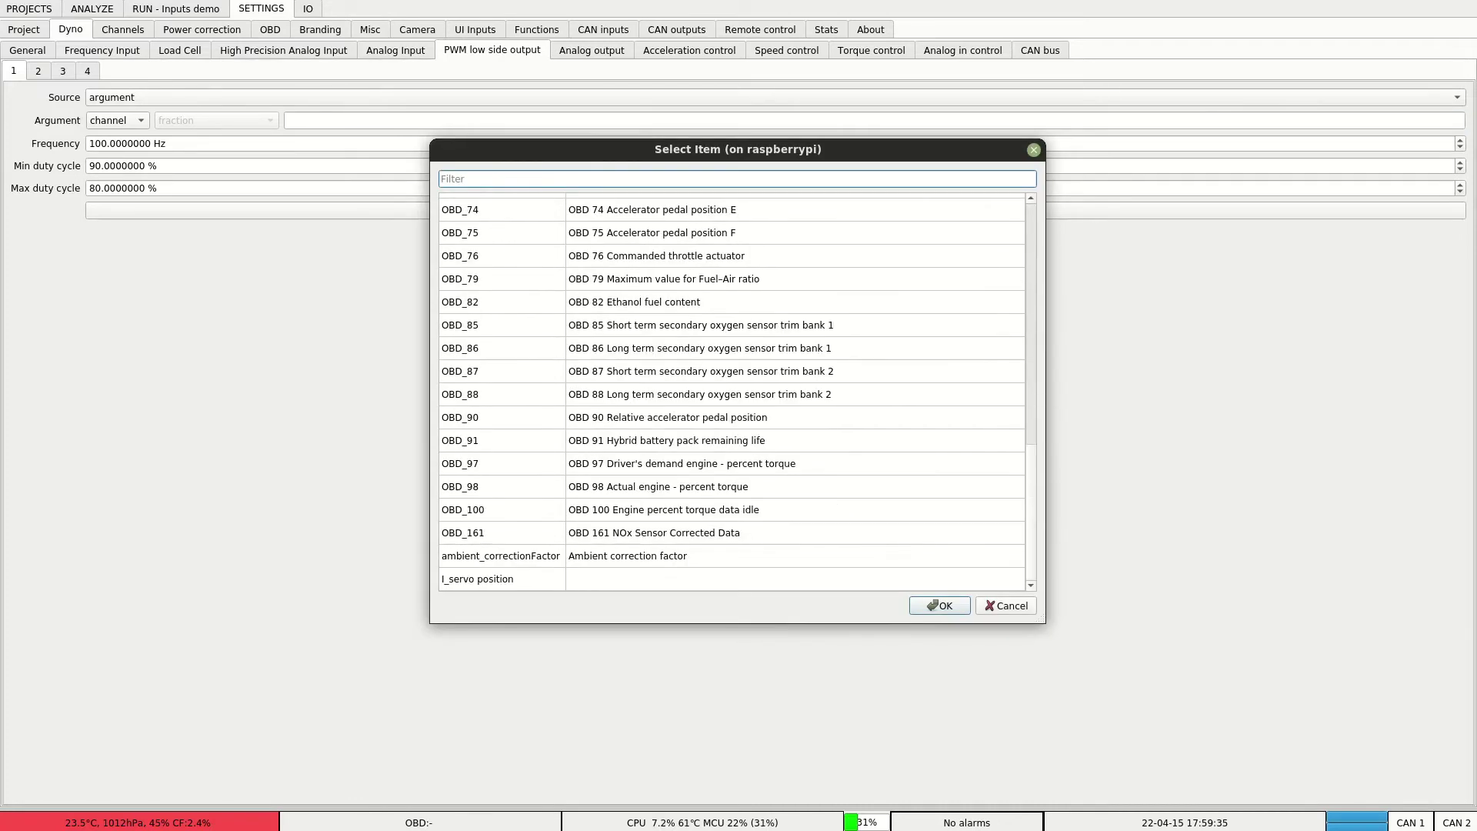
{"action": "double_click", "coordinate": [503, 580]}
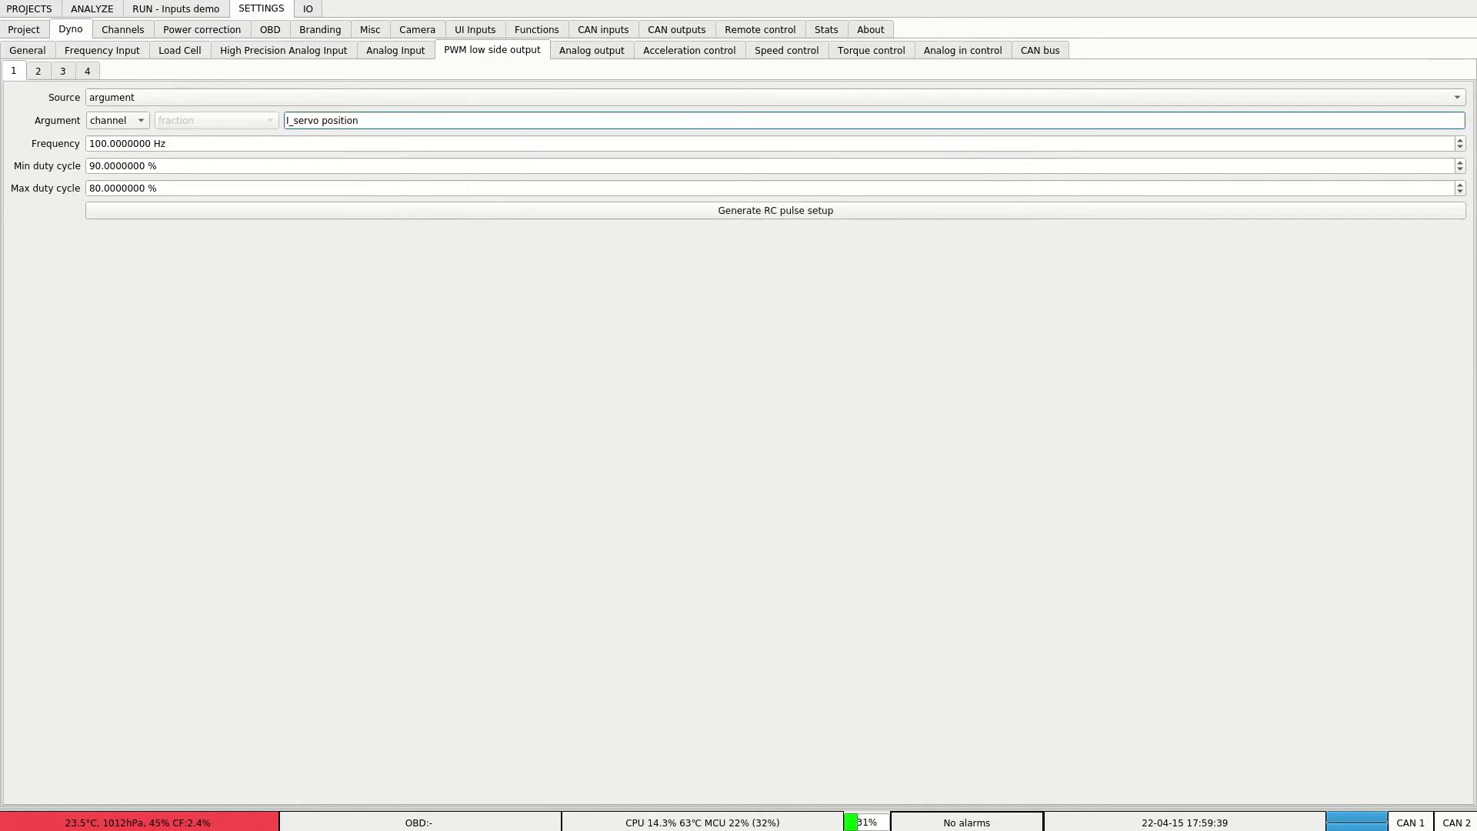
Add an input spin box for I_servo position to the PWM control desktop of the Inputs demo run.
{"action": "left_click", "coordinate": [175, 9]}
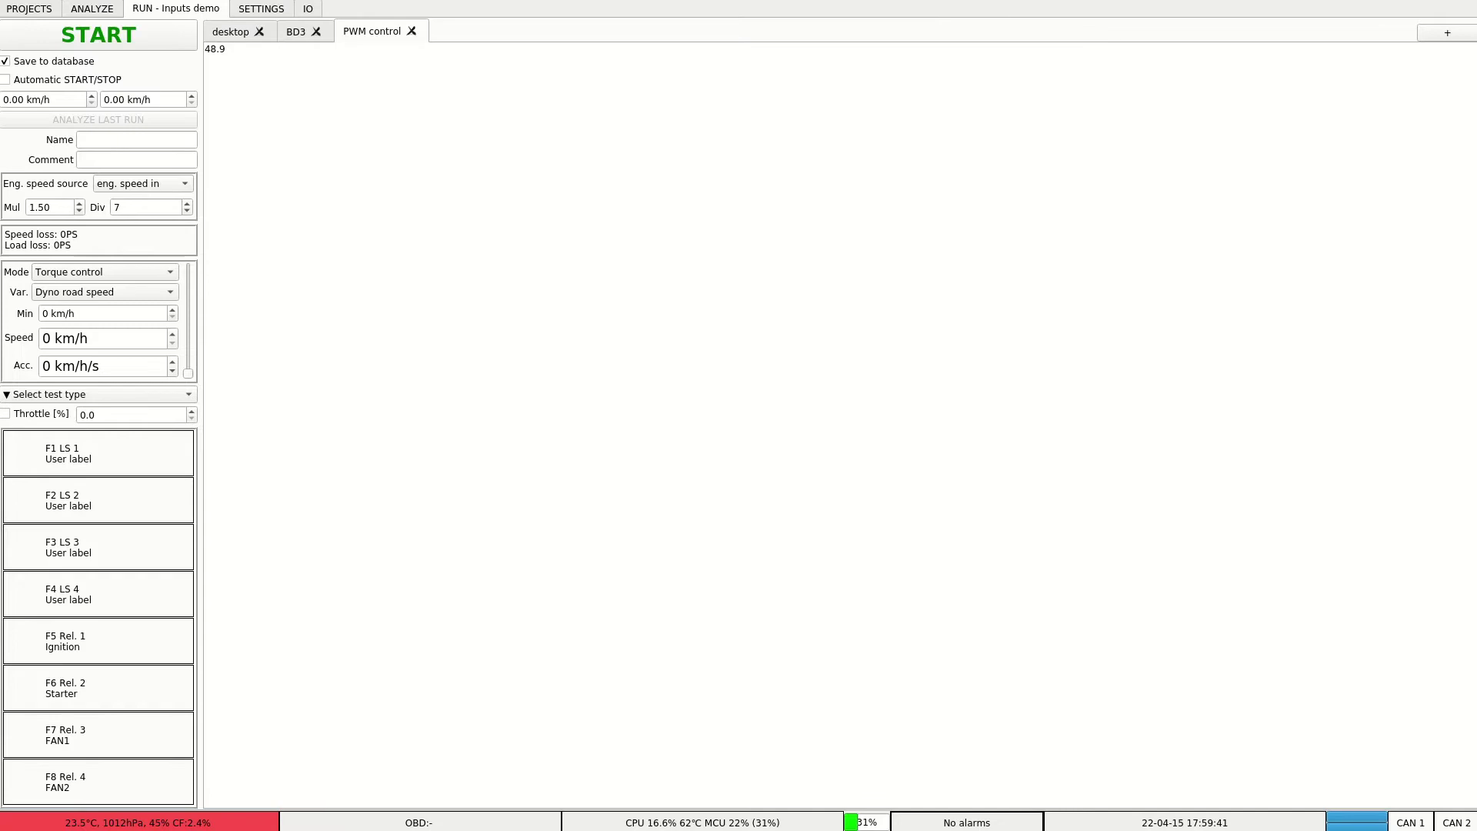
{"action": "right_click", "coordinate": [445, 218]}
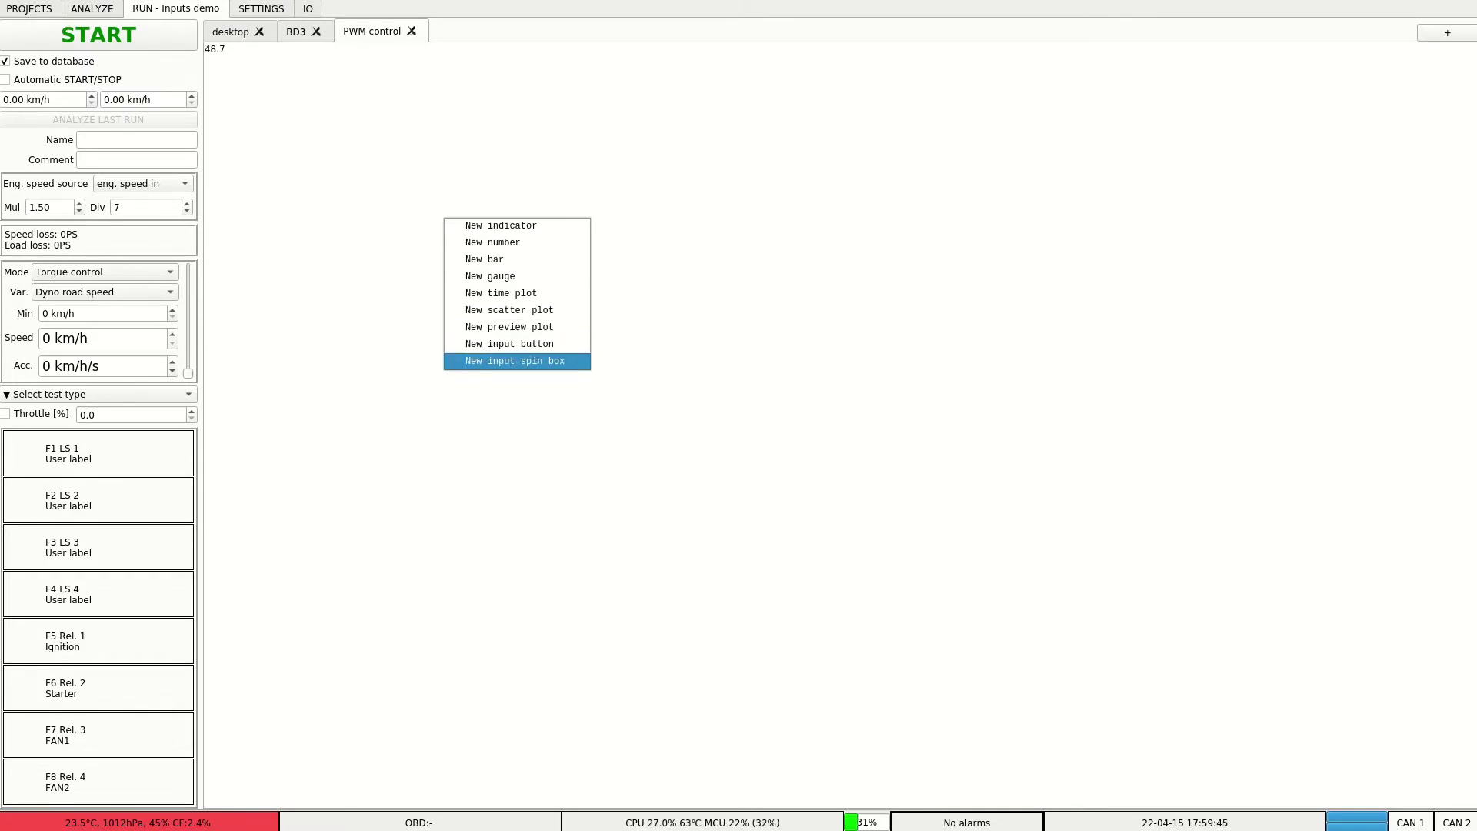
{"action": "key", "text": "Return"}
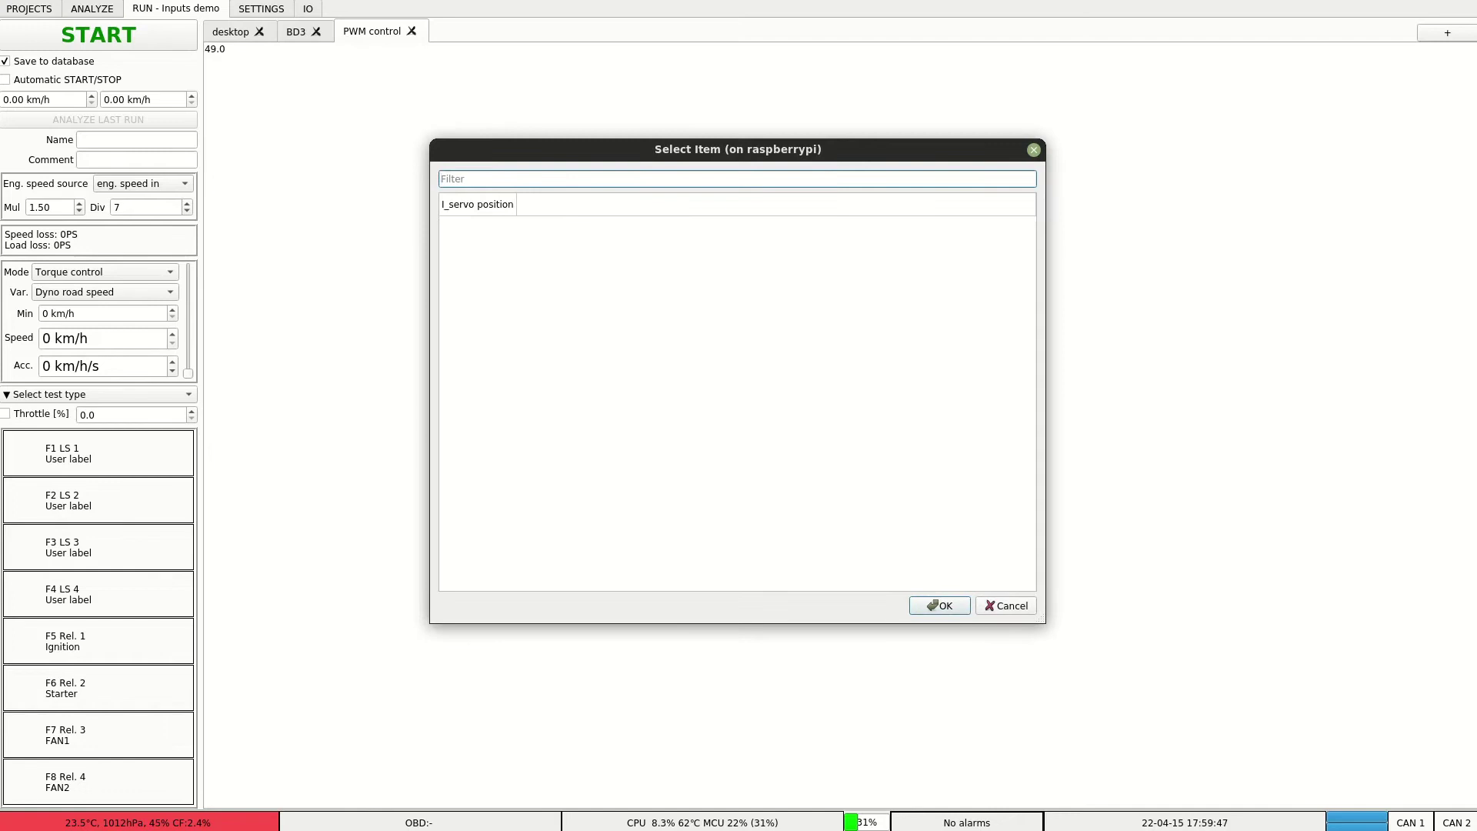
{"action": "key", "text": "Tab"}
{"action": "key", "text": "Return"}
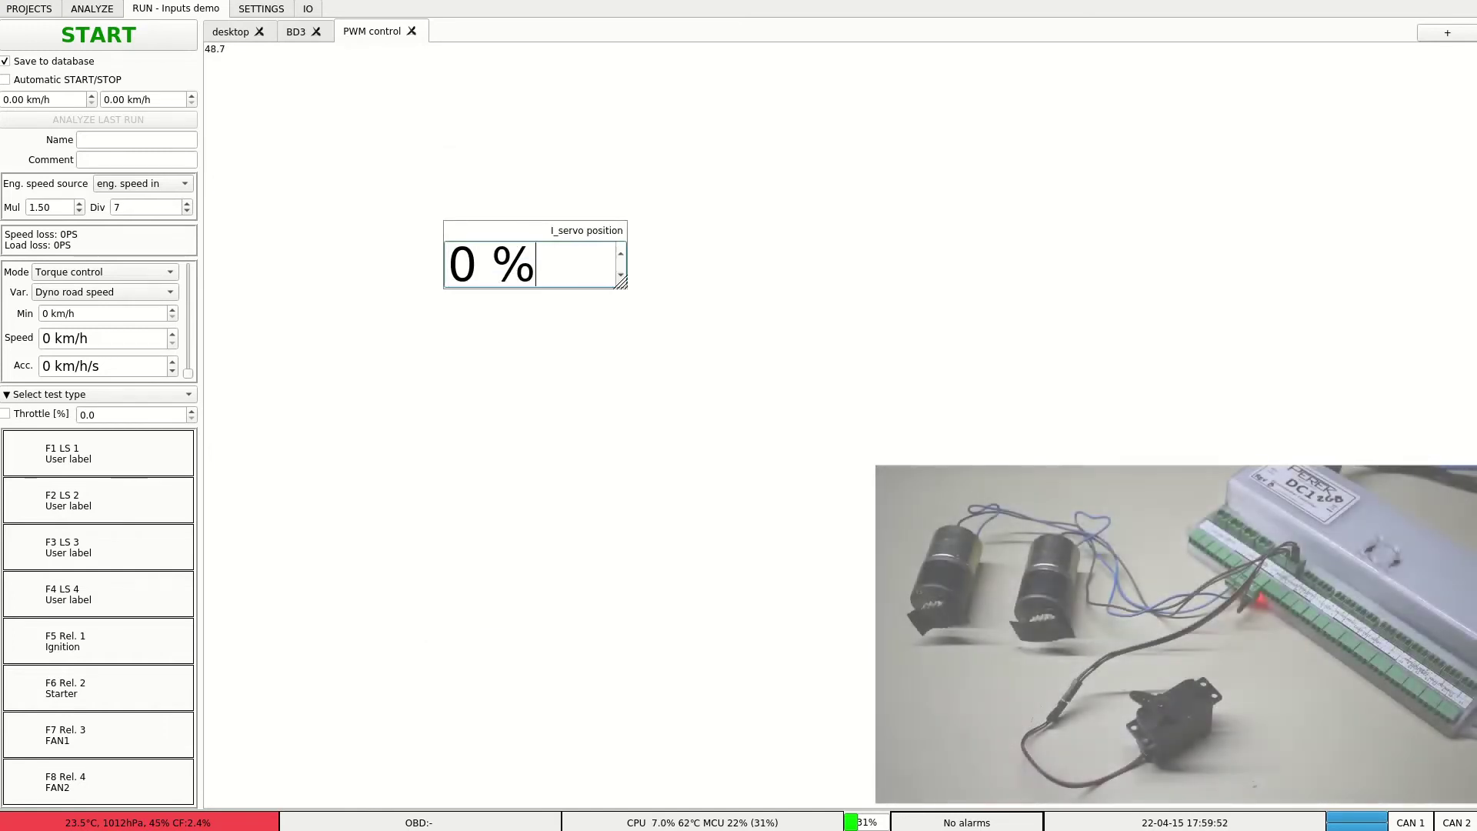
Set the servo position to 55 % in the spin box, vary it stepwise to 60 %, and leave the box.
{"action": "left_click_drag", "start_coordinate": [545, 265], "coordinate": [448, 265]}
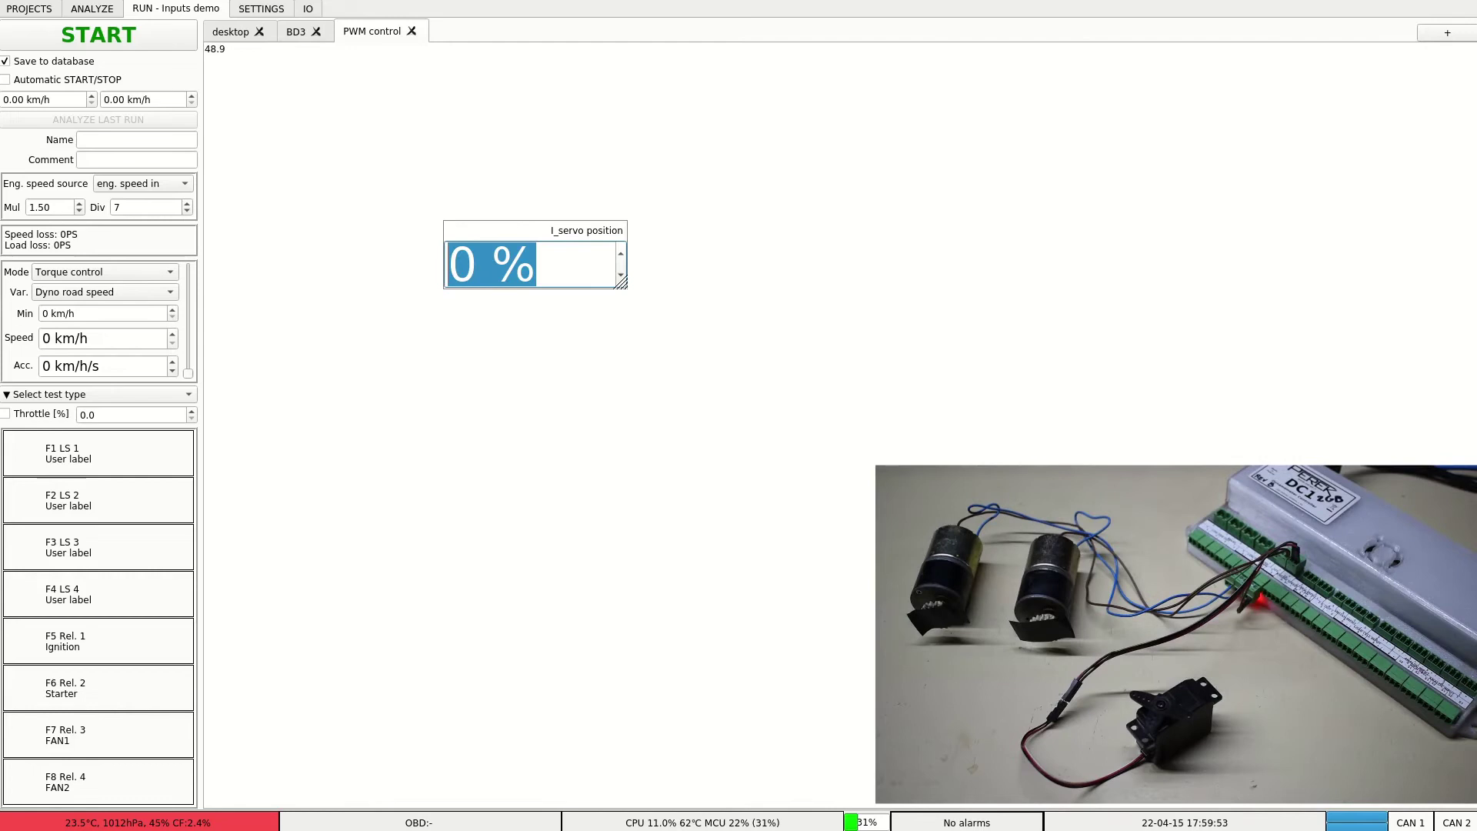
{"action": "type", "text": "55"}
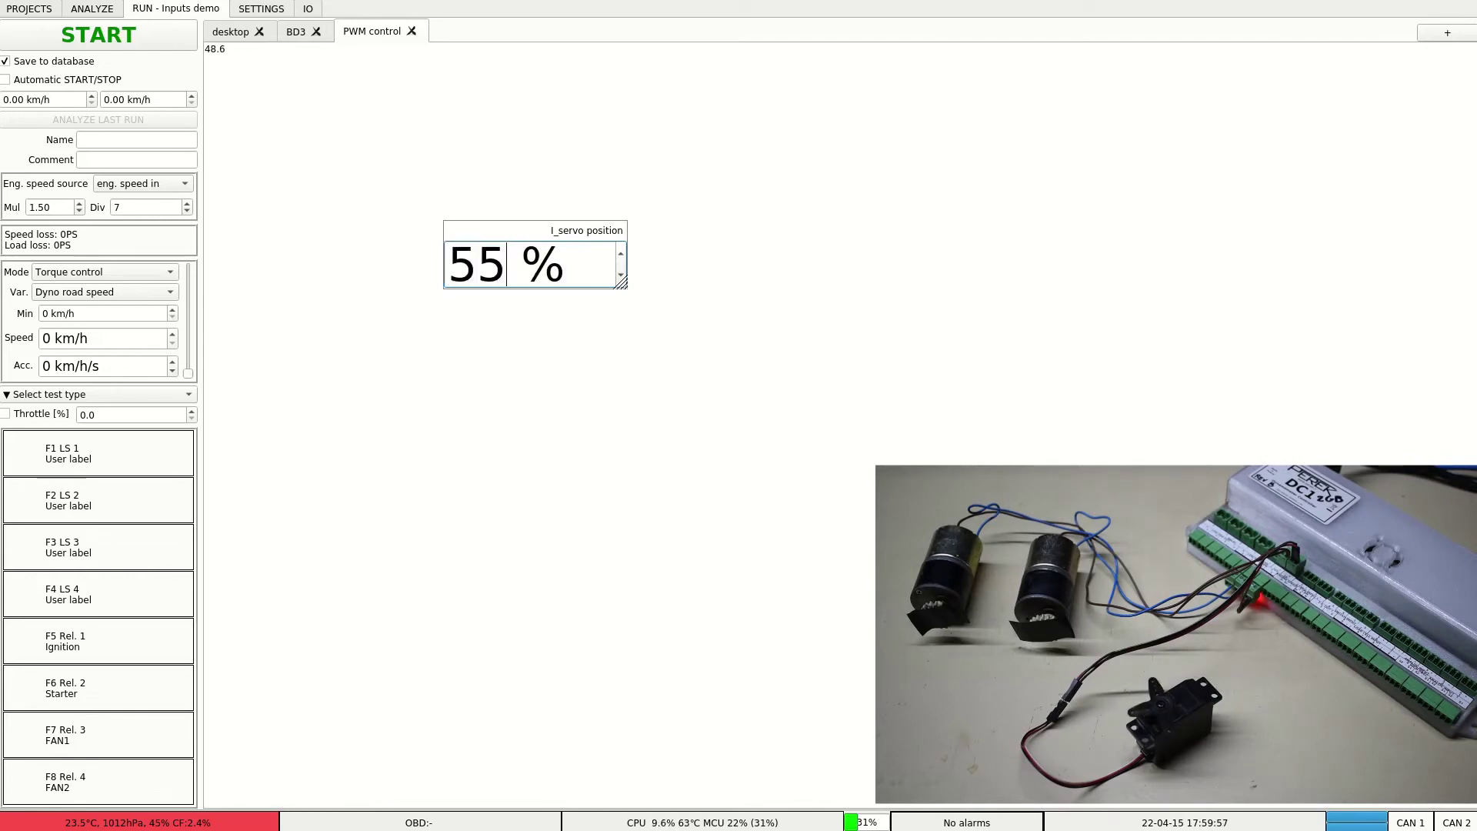
{"action": "key", "text": "Down"}
{"action": "key", "text": "Down"}
{"action": "key", "text": "Down"}
{"action": "key", "text": "Up"}
{"action": "key", "text": "Up"}
{"action": "key", "text": "Up"}
{"action": "key", "text": "Up"}
{"action": "key", "text": "Up"}
{"action": "key", "text": "Up"}
{"action": "key", "text": "Up"}
{"action": "key", "text": "Up"}
{"action": "key", "text": "Up"}
{"action": "key", "text": "Up"}
{"action": "key", "text": "Up"}
{"action": "key", "text": "Up"}
{"action": "key", "text": "Up"}
{"action": "key", "text": "Up"}
{"action": "key", "text": "Up"}
{"action": "key", "text": "Up"}
{"action": "key", "text": "Up"}
{"action": "key", "text": "Up"}
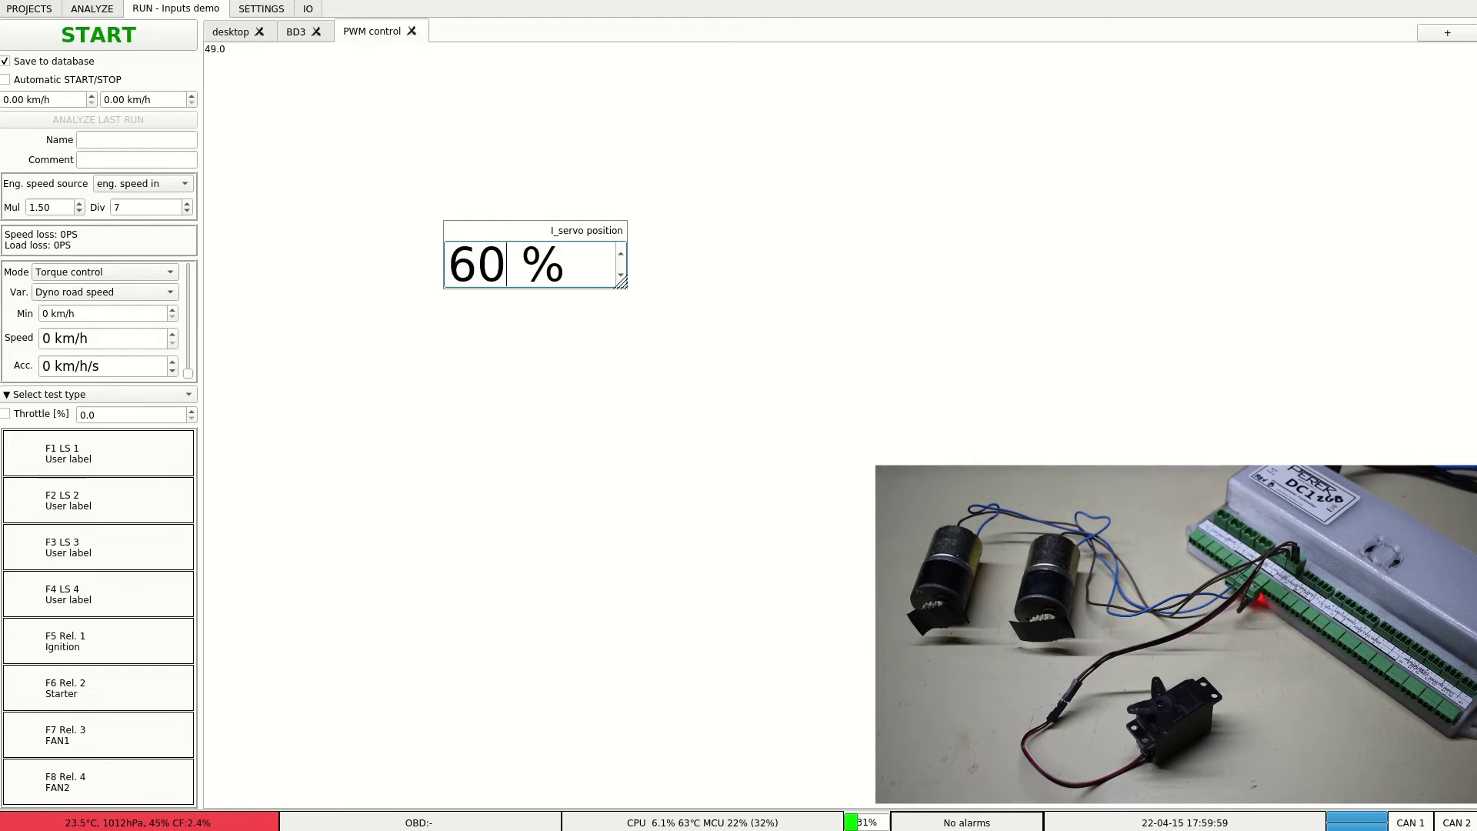
{"action": "key", "text": "Page_Down"}
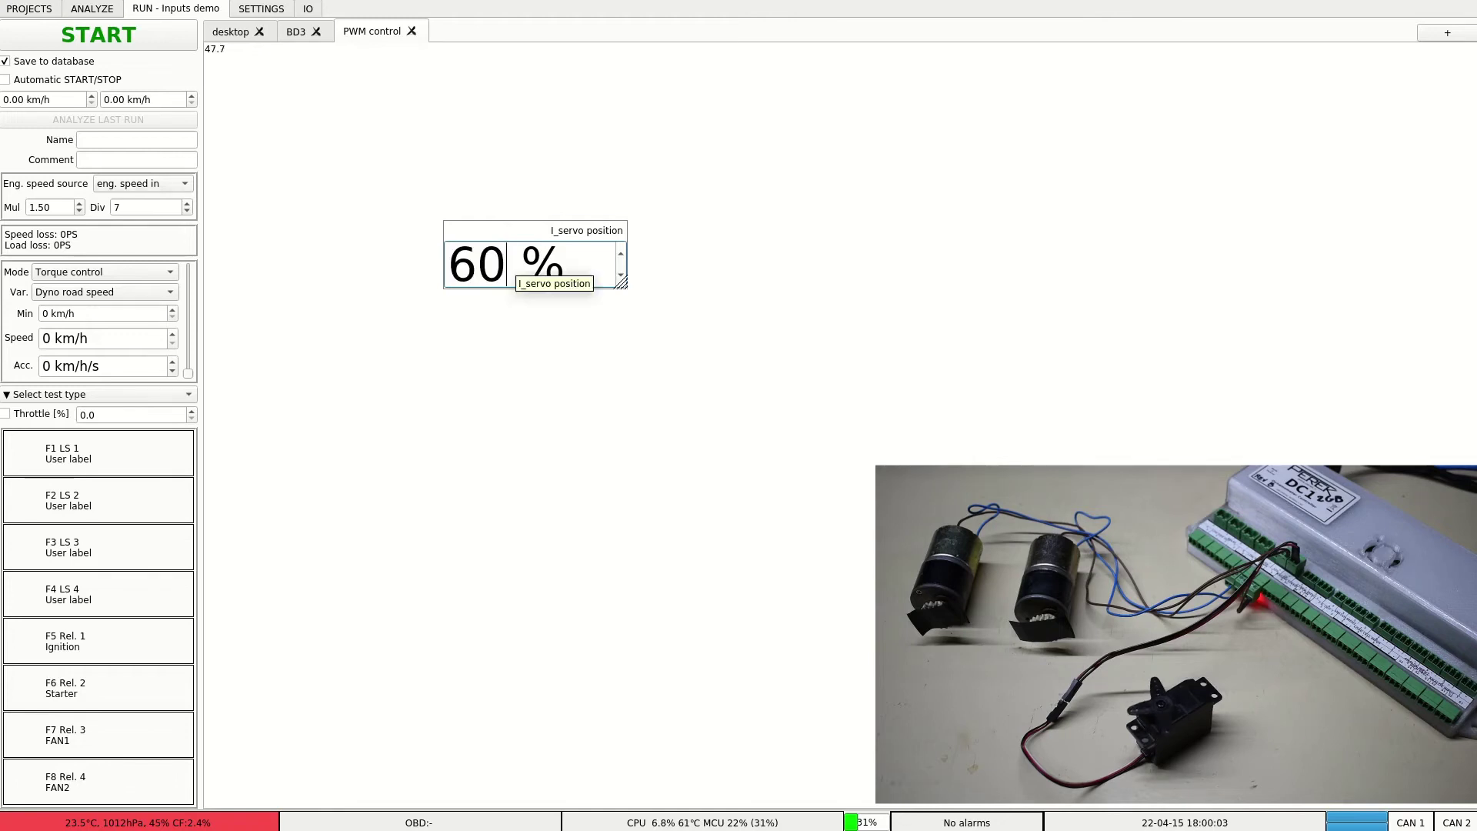
{"action": "left_click", "coordinate": [137, 161]}
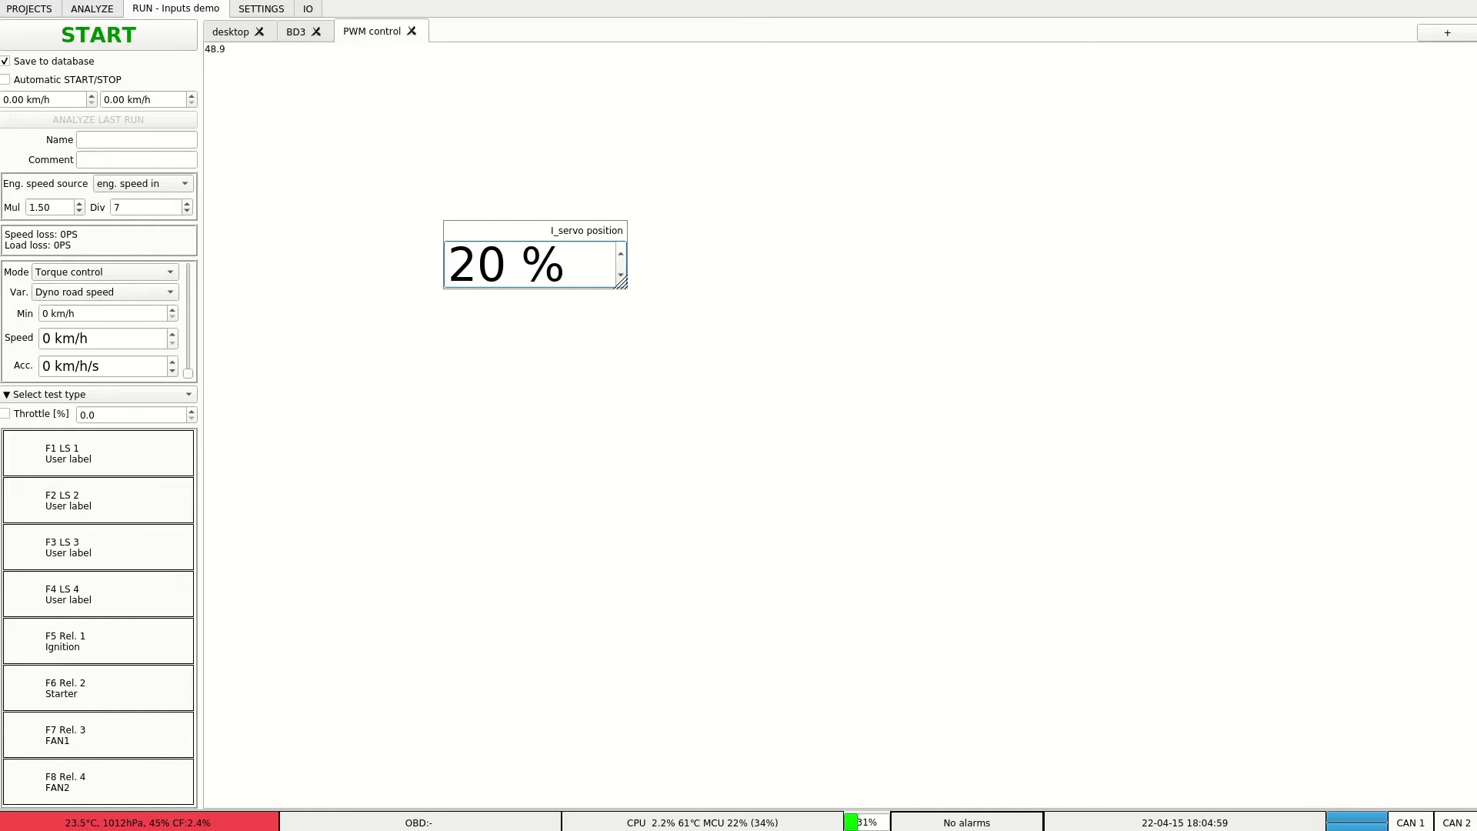
Create a second UI input channel named "motor control" with the quantity fraction.
{"action": "left_click", "coordinate": [261, 8]}
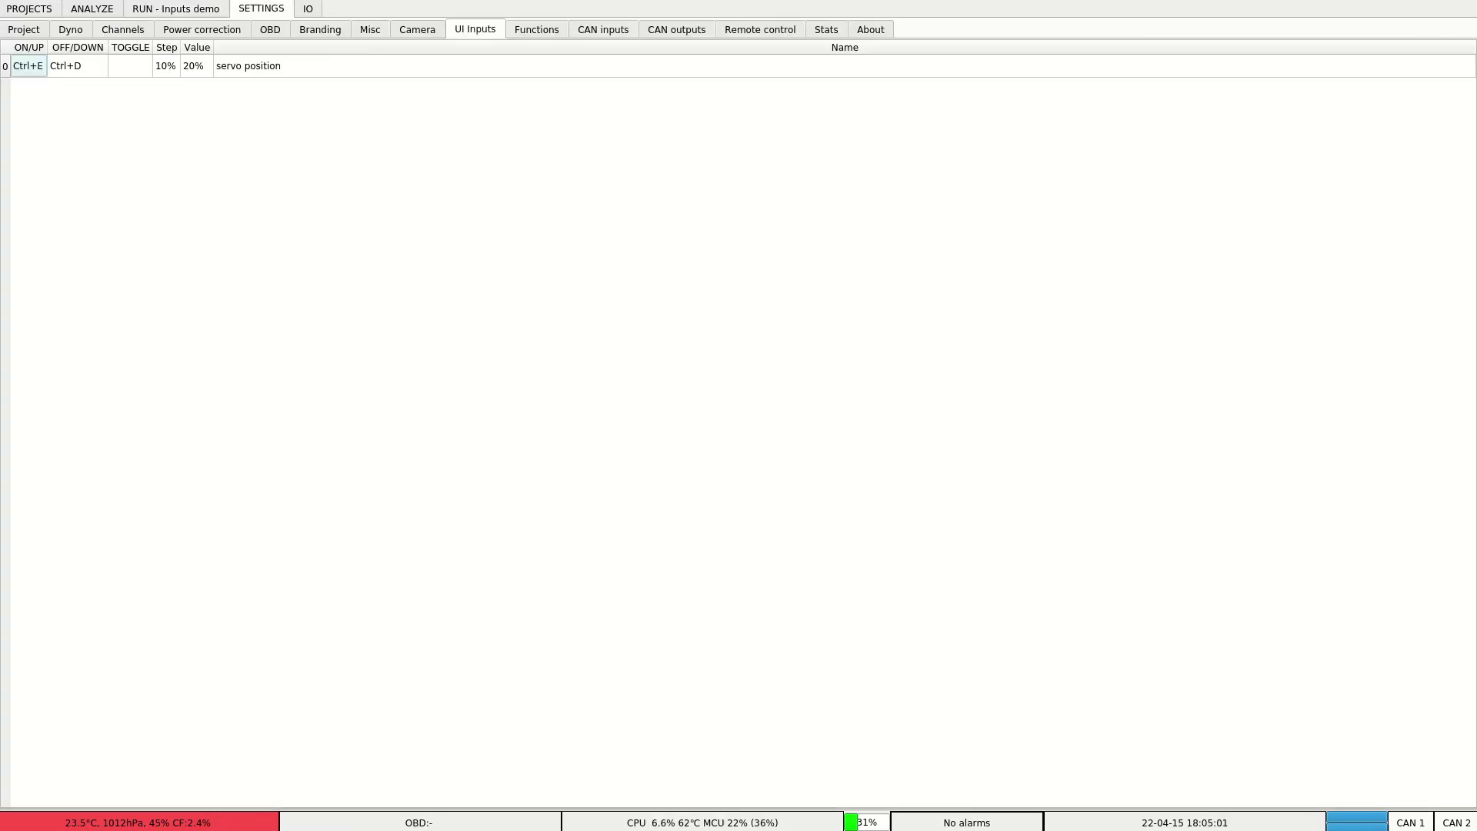
{"action": "right_click", "coordinate": [356, 192]}
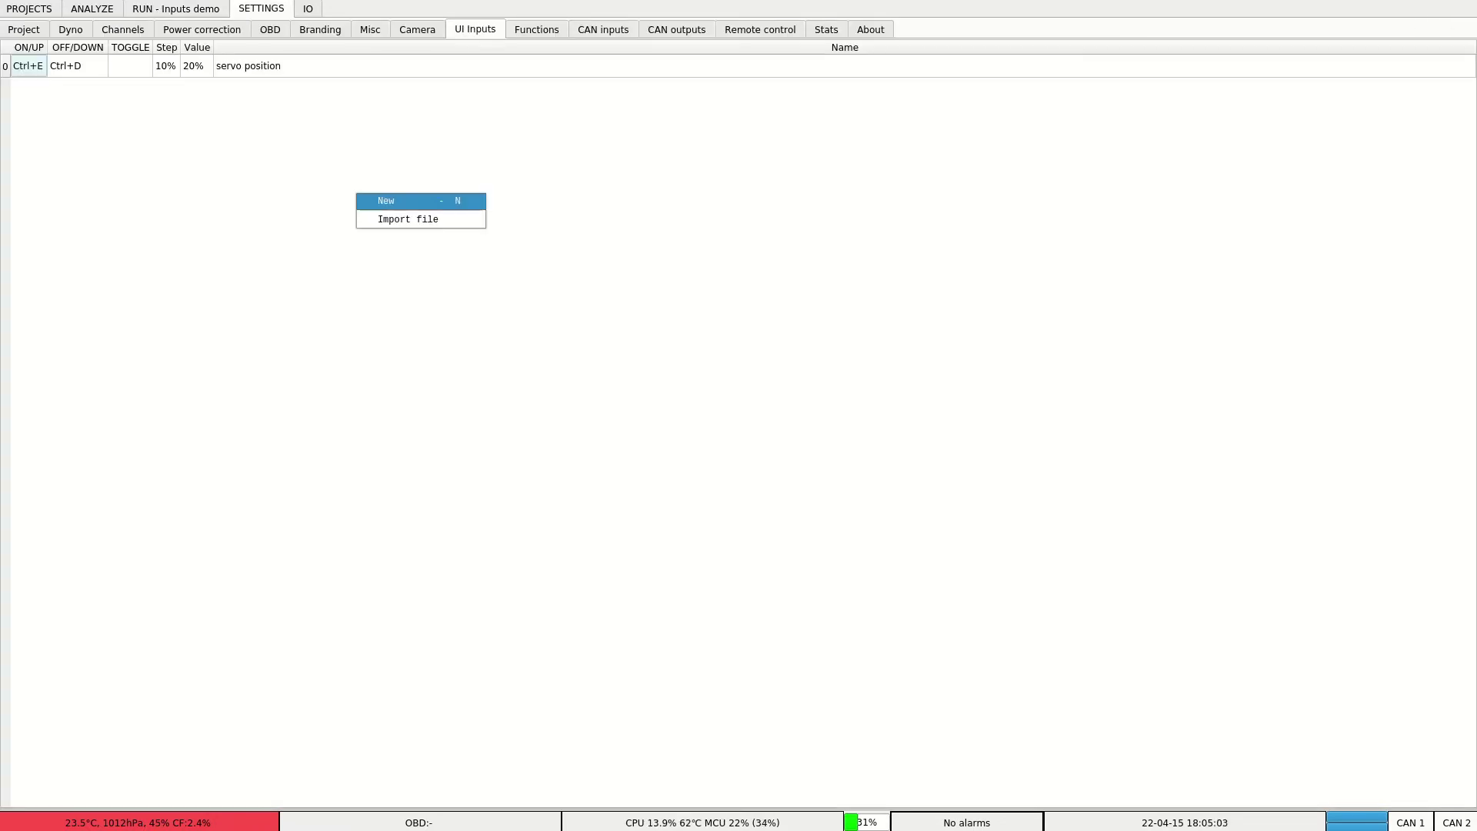
{"action": "left_click", "coordinate": [400, 201]}
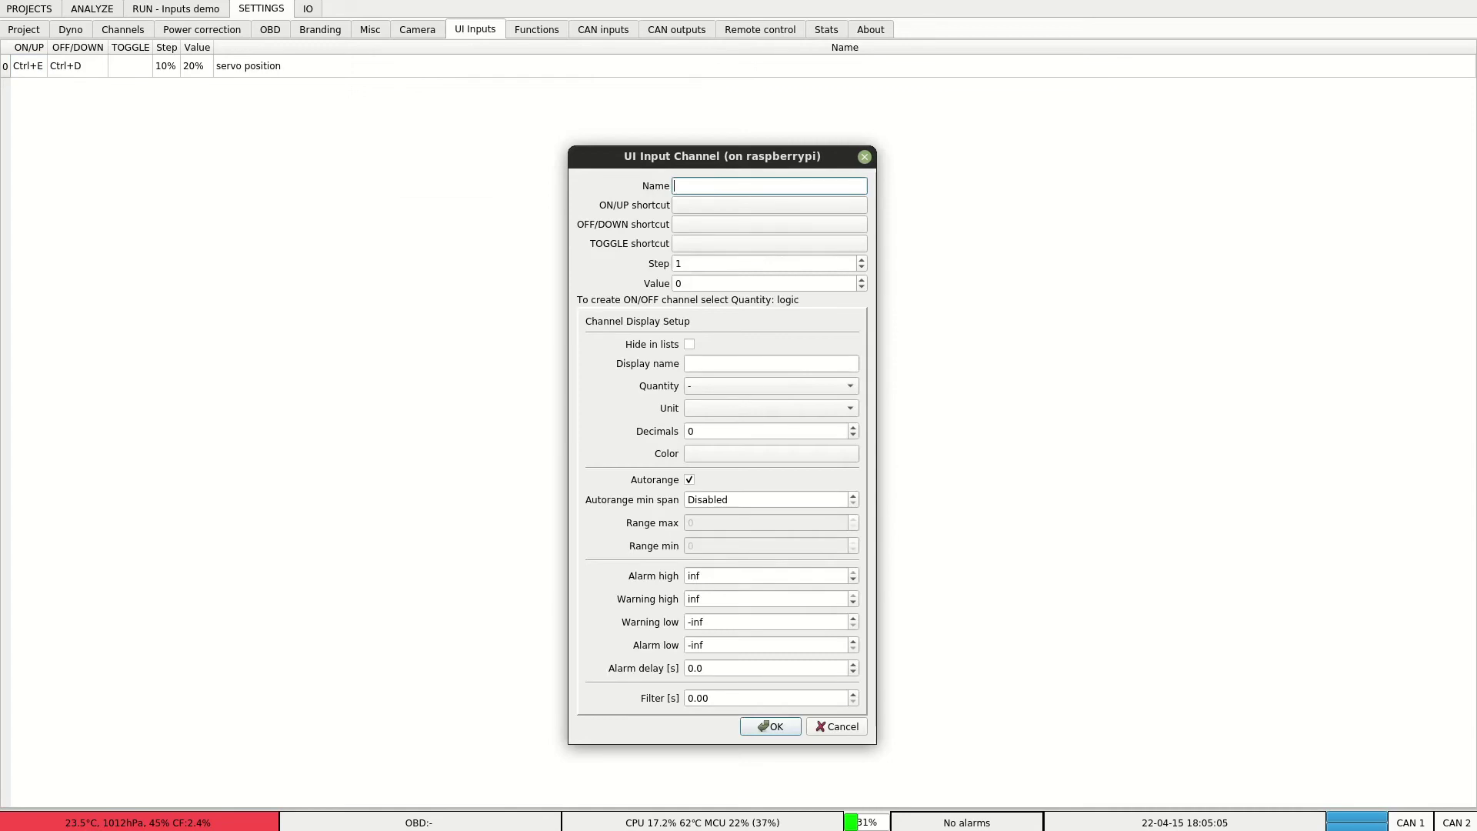
{"action": "type", "text": "motor control"}
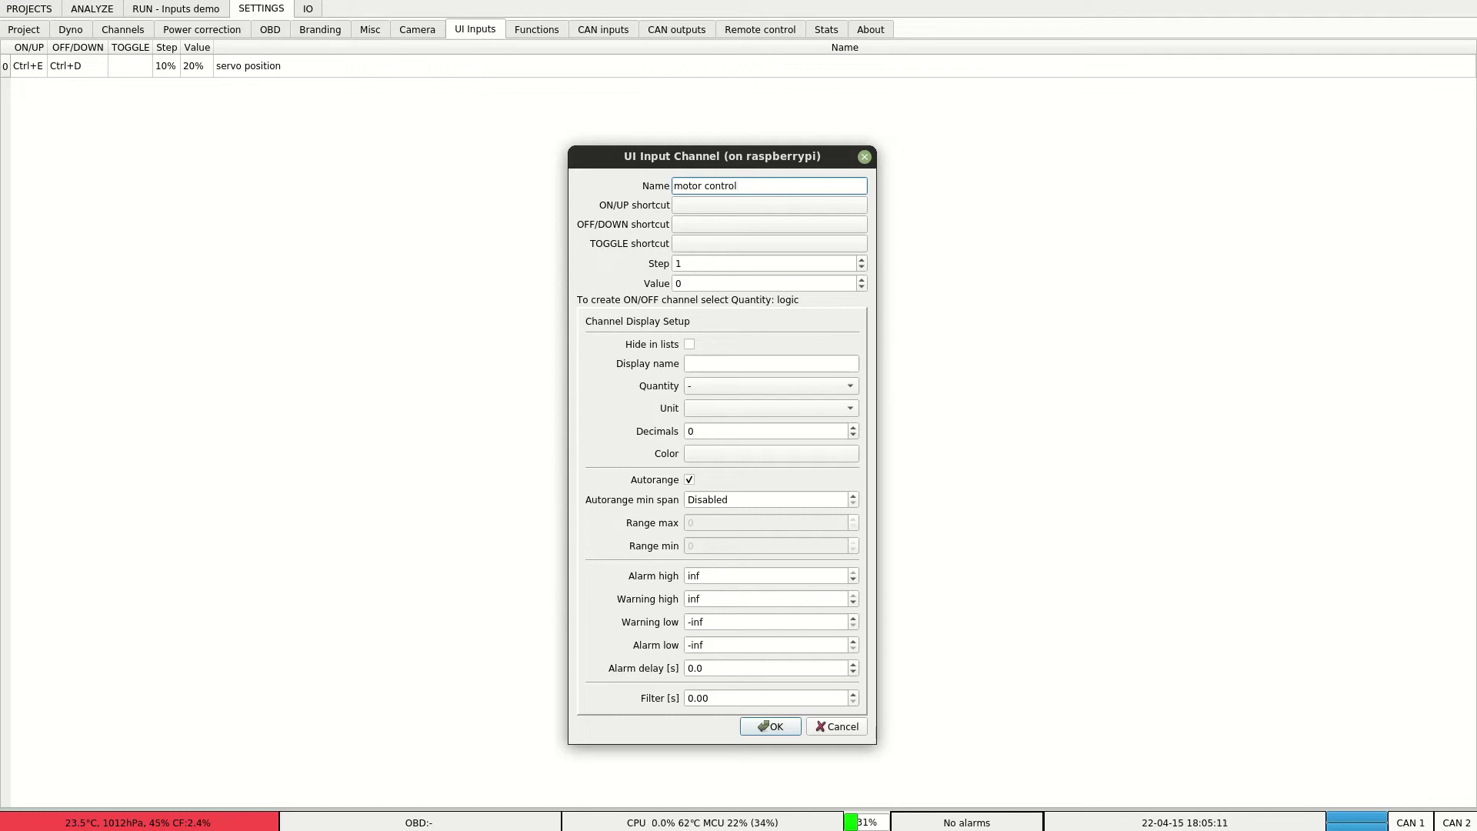
{"action": "left_click", "coordinate": [771, 387]}
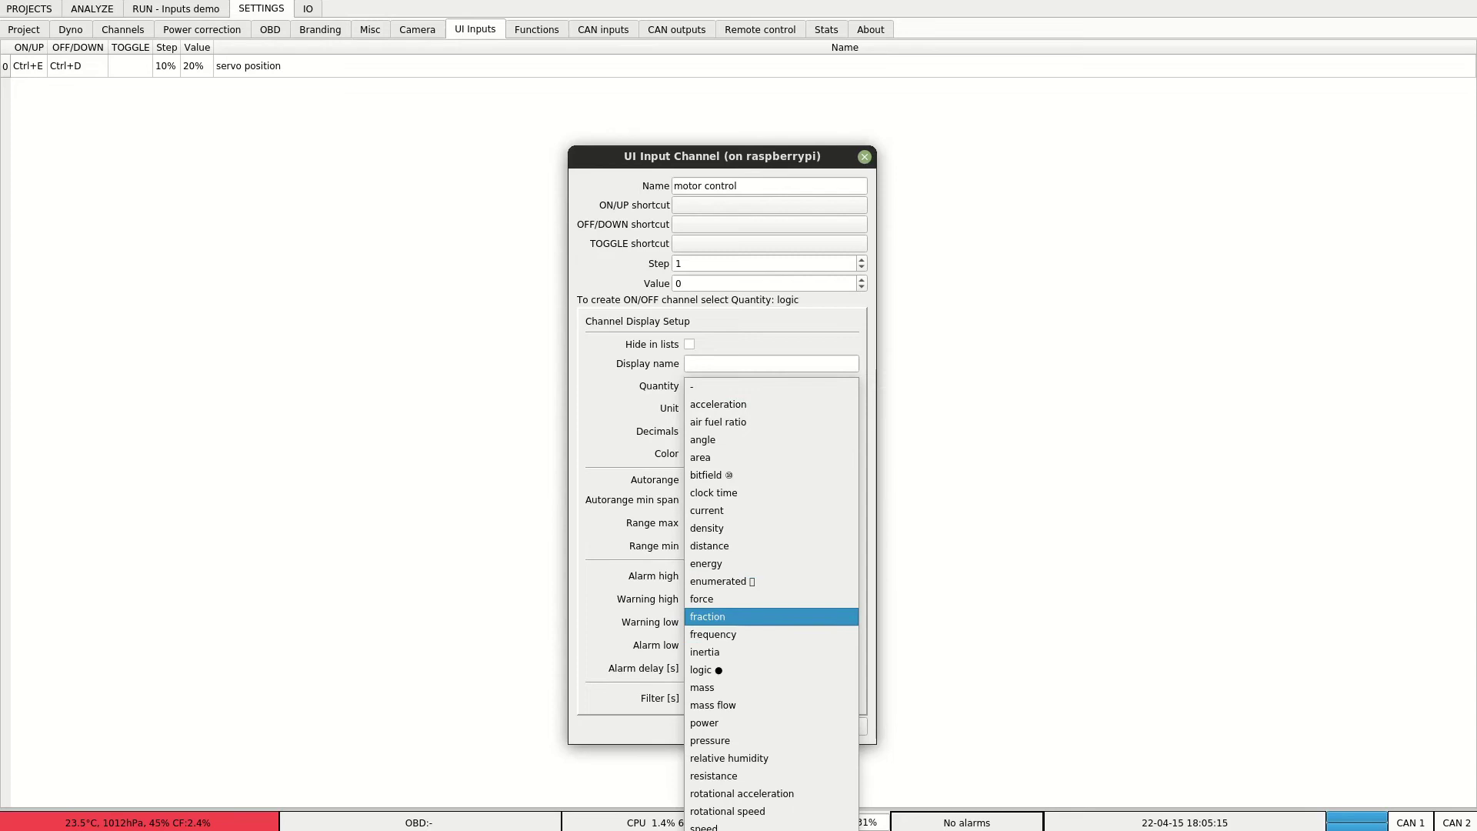
{"action": "left_click", "coordinate": [708, 616]}
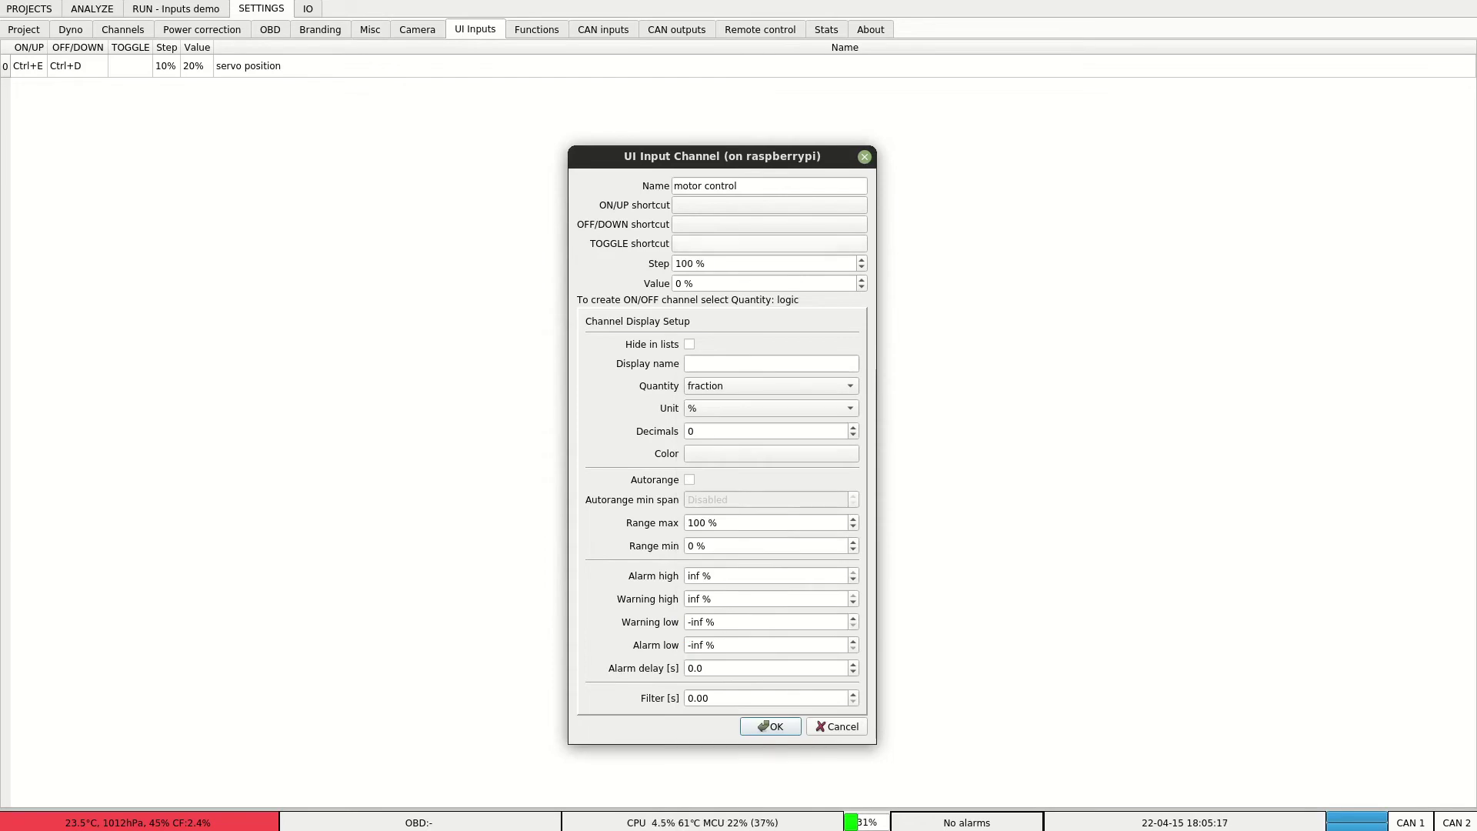
Assign Ctrl+M as the motor control channel's TOGGLE shortcut and save the channel.
{"action": "left_click", "coordinate": [770, 244]}
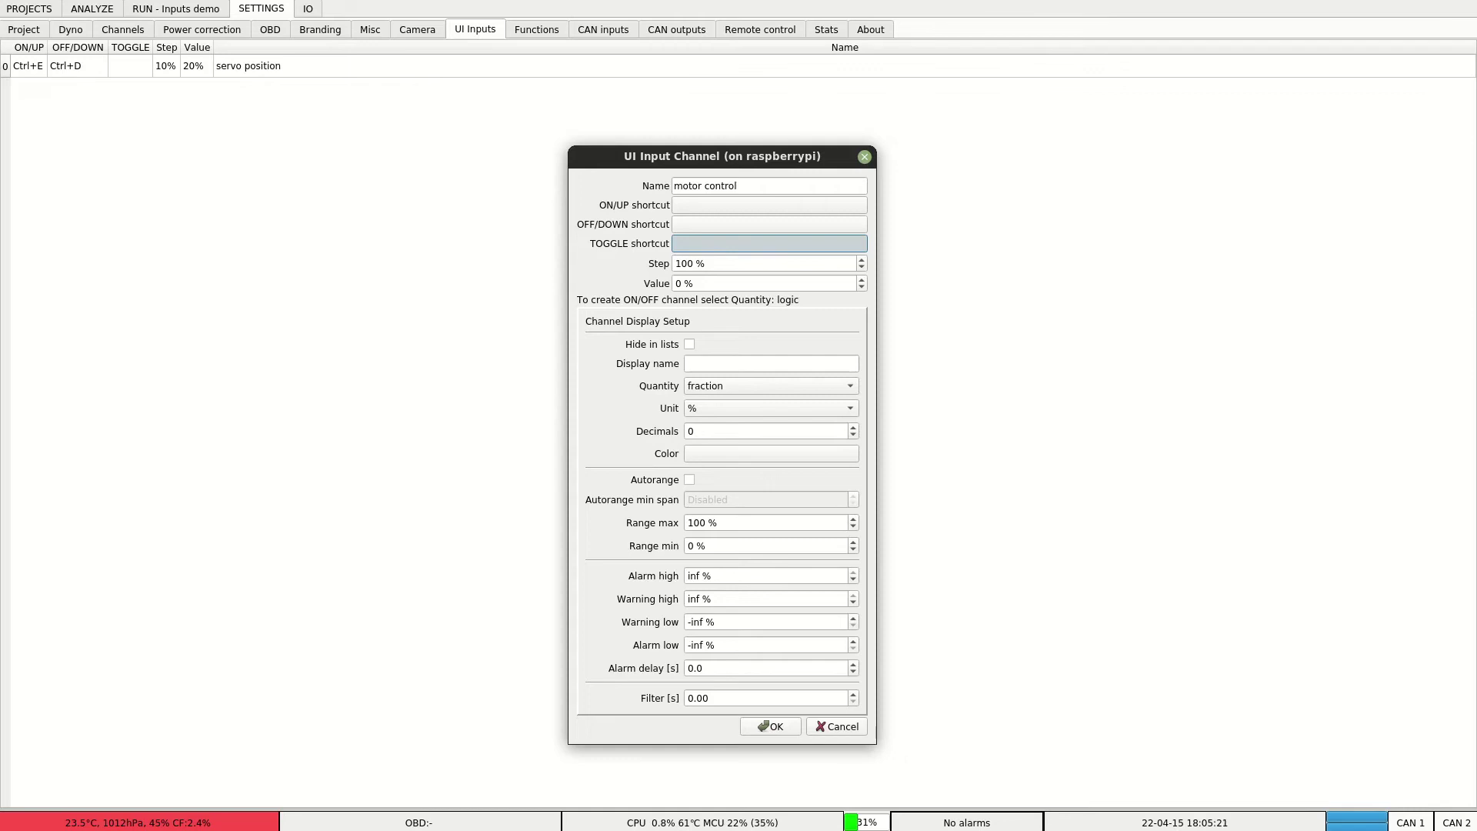
{"action": "key", "text": "ctrl+m"}
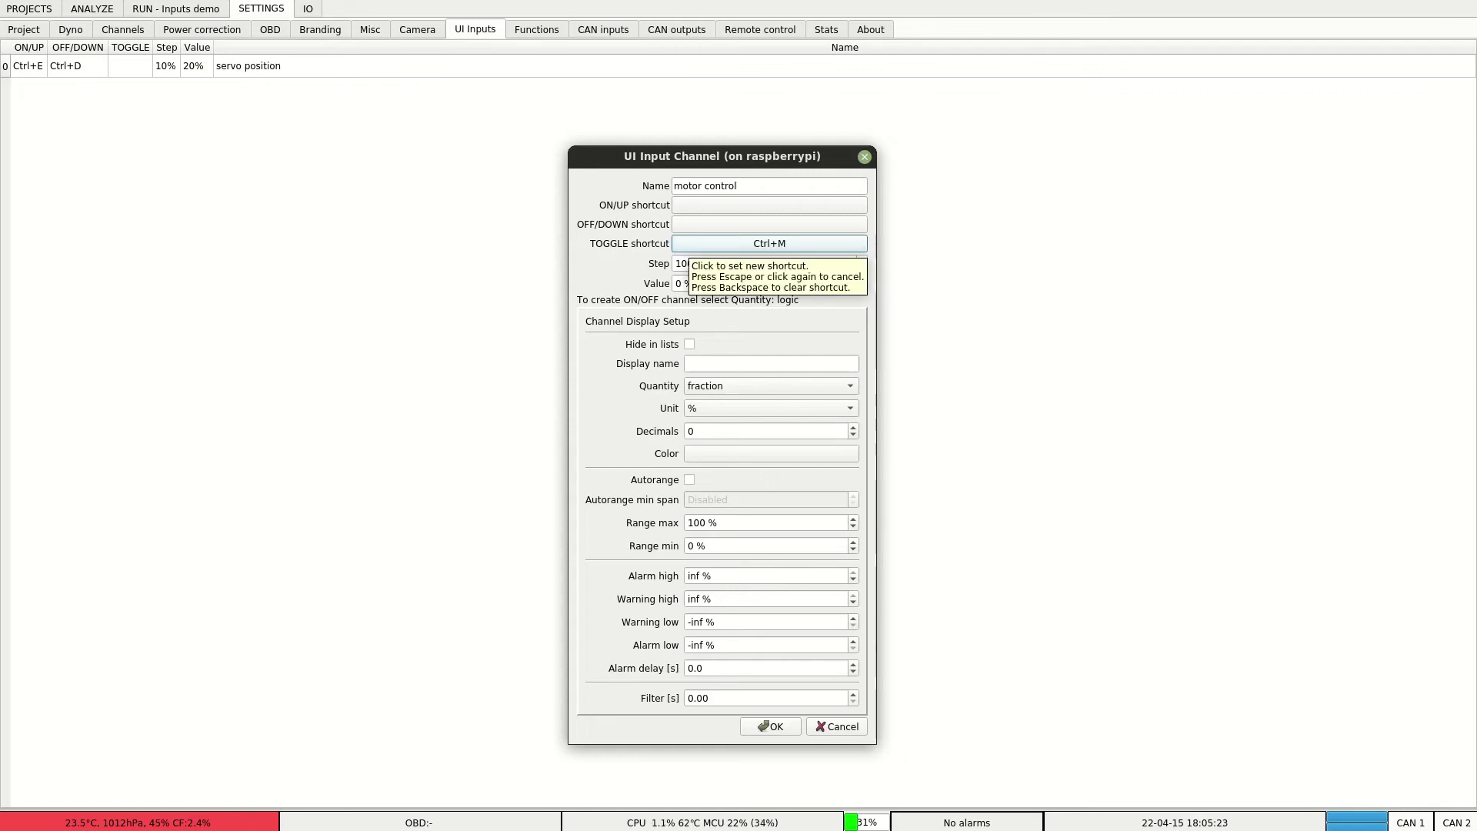
{"action": "key", "text": "Return"}
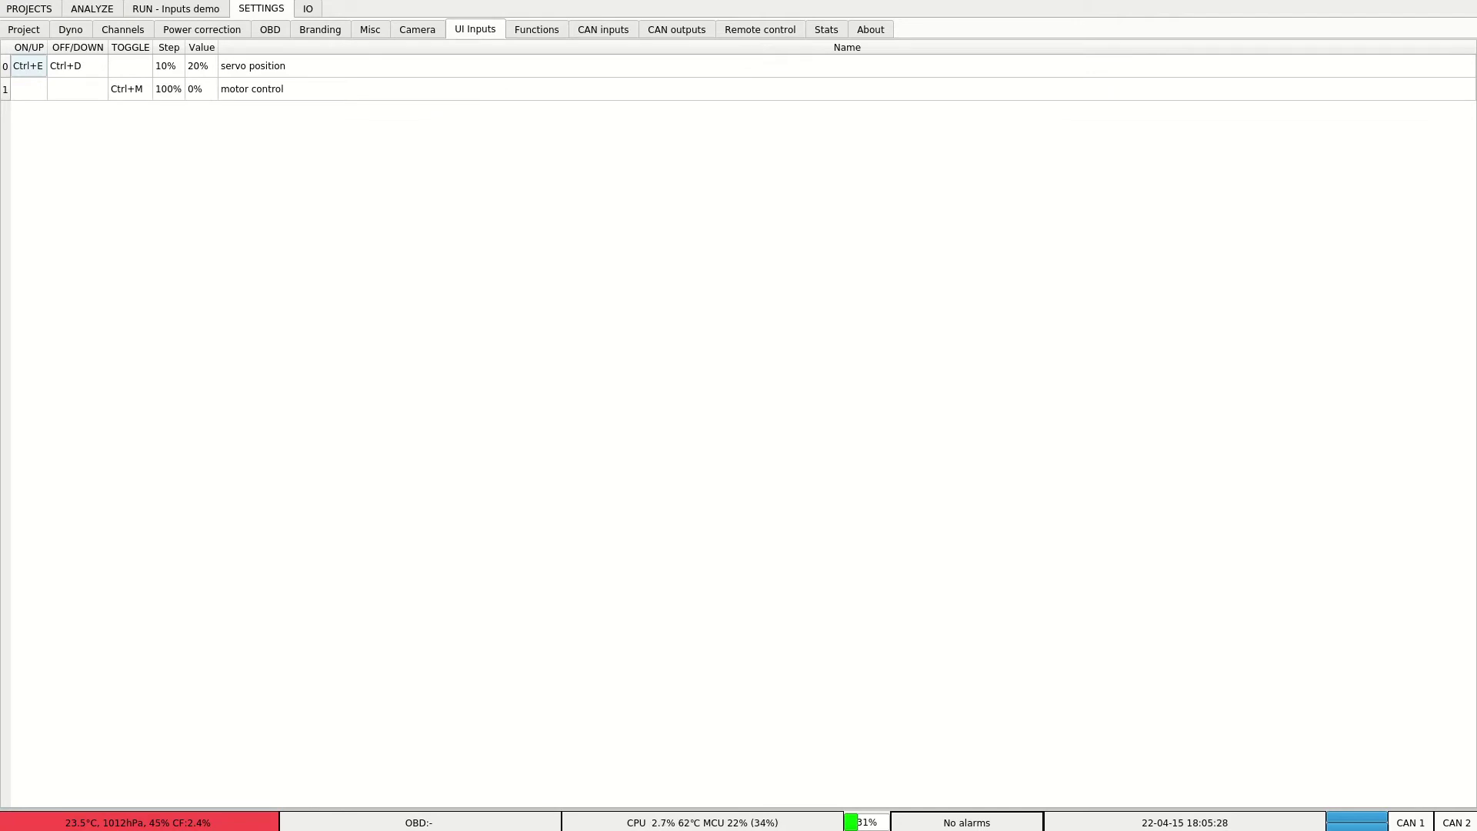
Set the source of PWM low side output 2 to argument, using the channel I_motor control.
{"action": "left_click", "coordinate": [70, 30]}
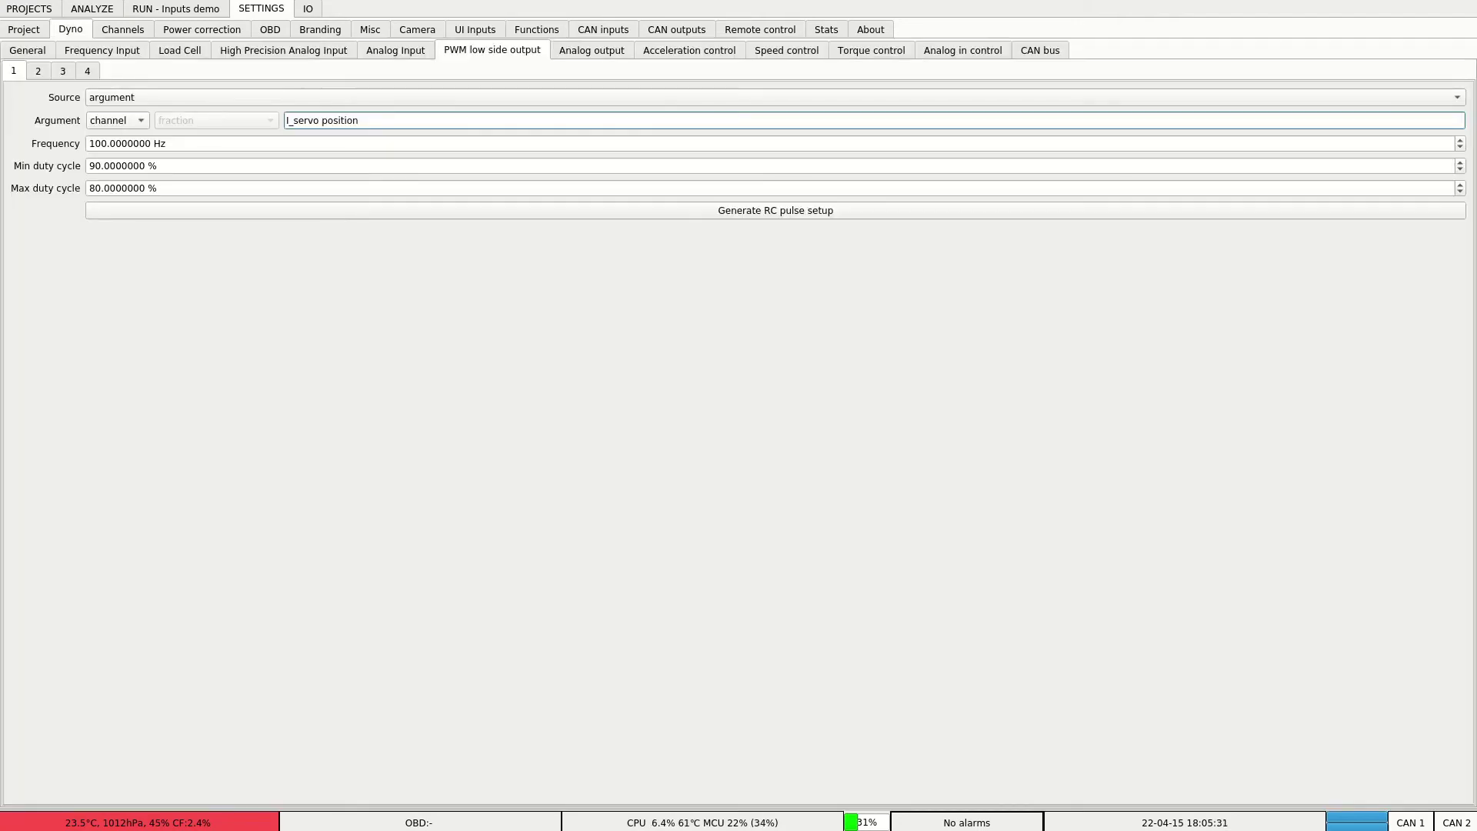
{"action": "left_click", "coordinate": [38, 71]}
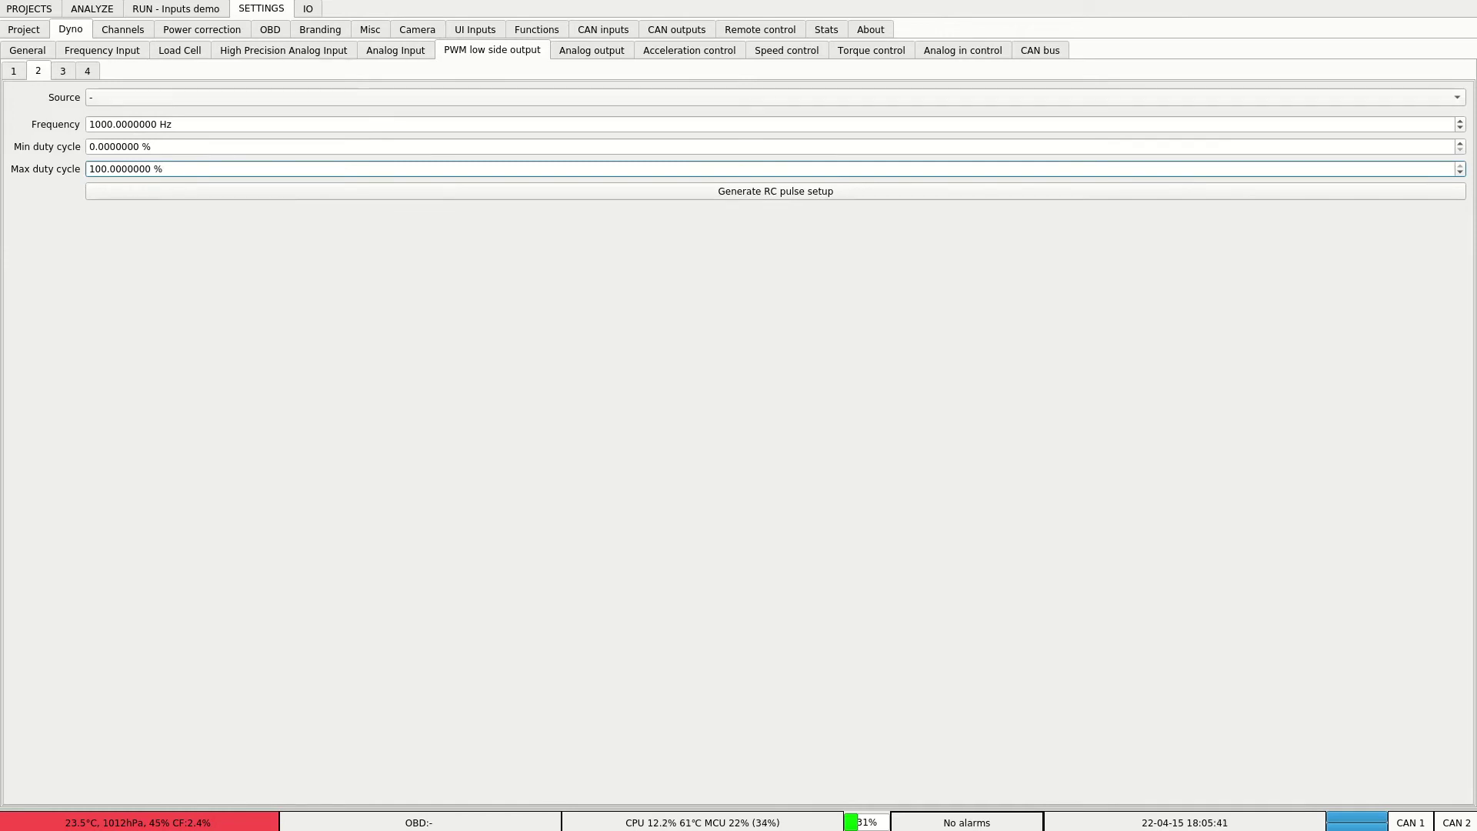
{"action": "left_click", "coordinate": [230, 98]}
{"action": "key", "text": "Down"}
{"action": "key", "text": "Return"}
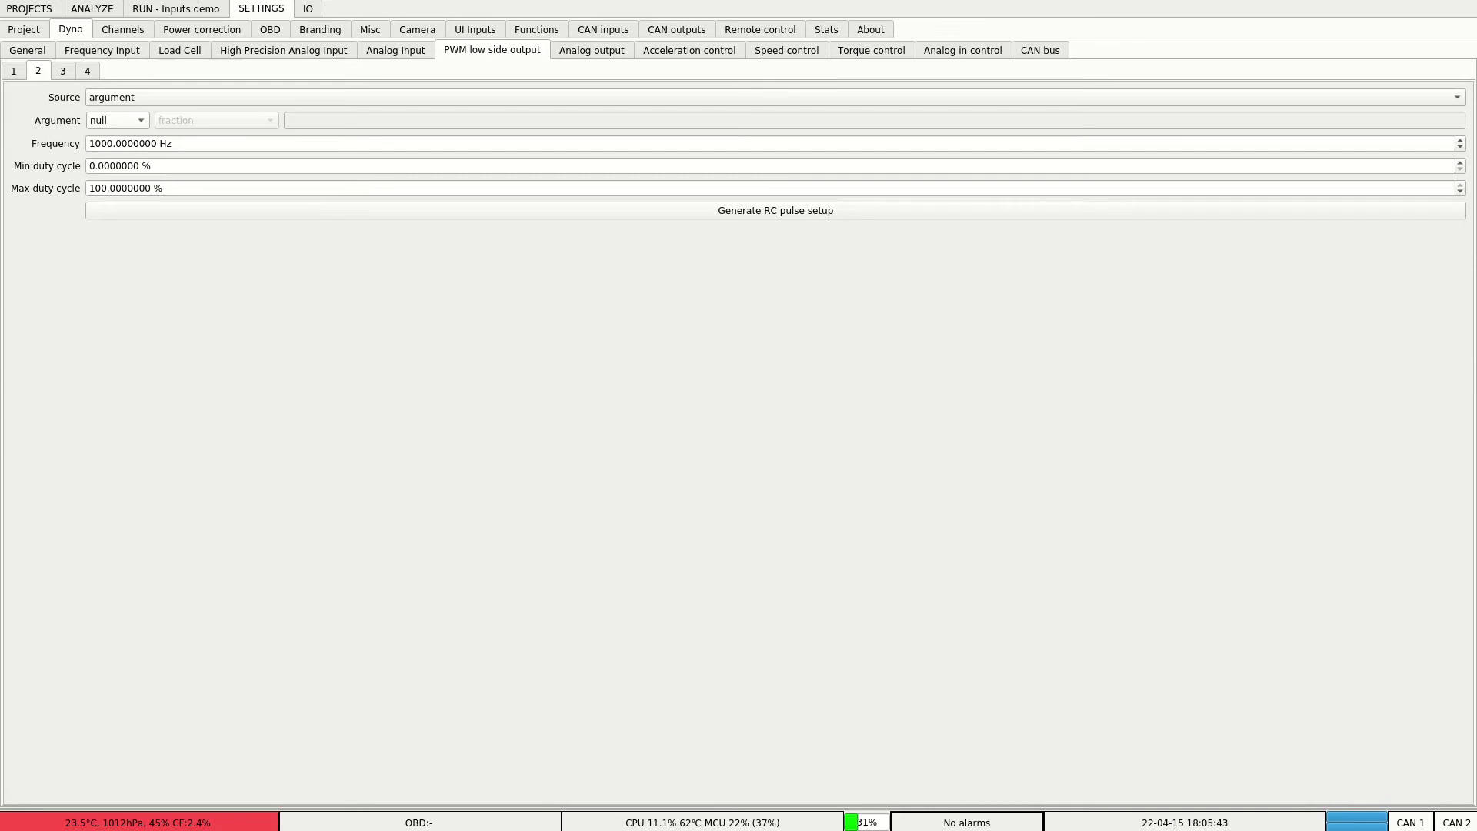
{"action": "left_click", "coordinate": [117, 121]}
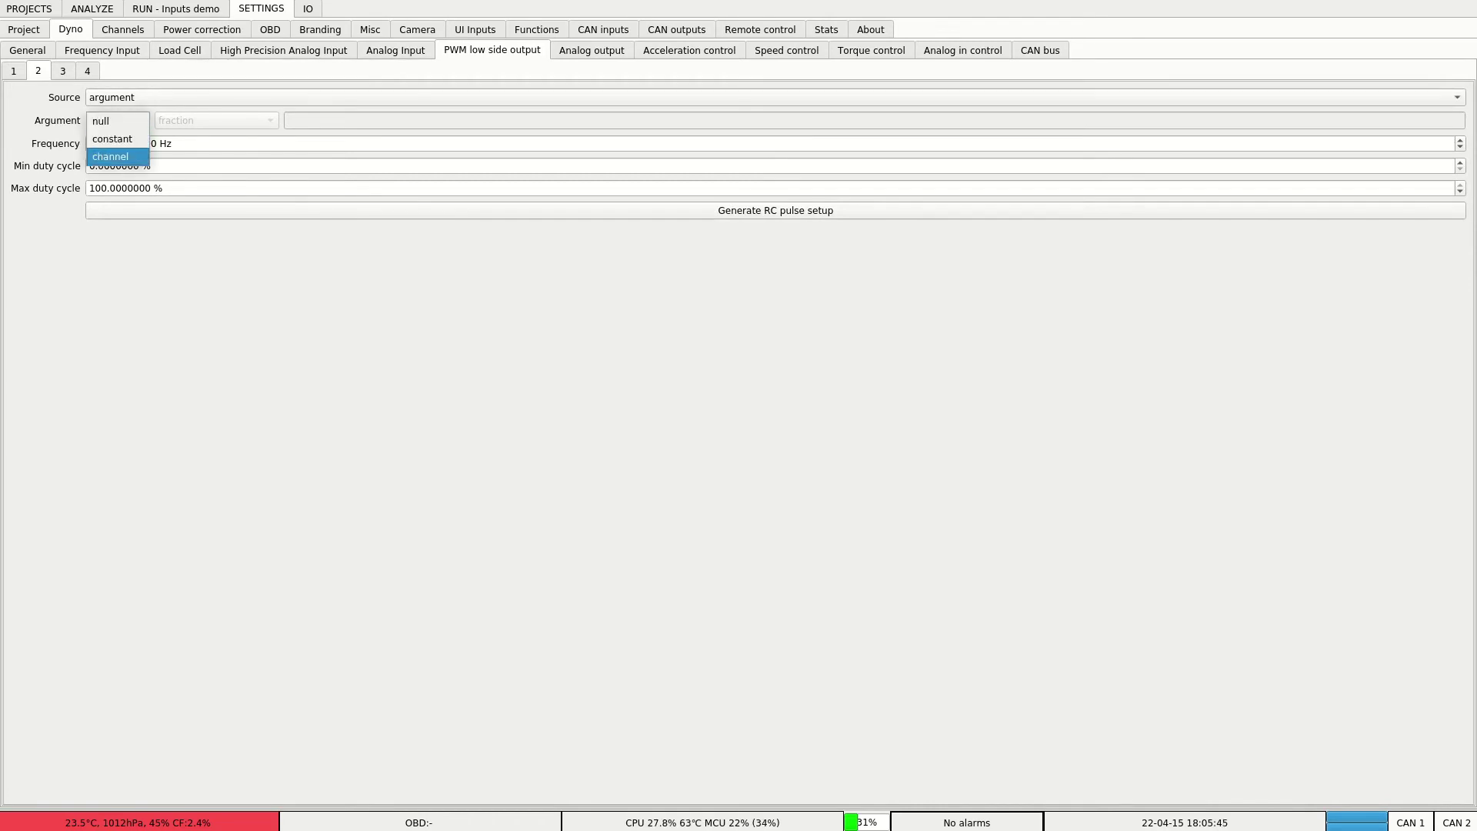
{"action": "left_click", "coordinate": [116, 157]}
{"action": "left_click", "coordinate": [370, 121]}
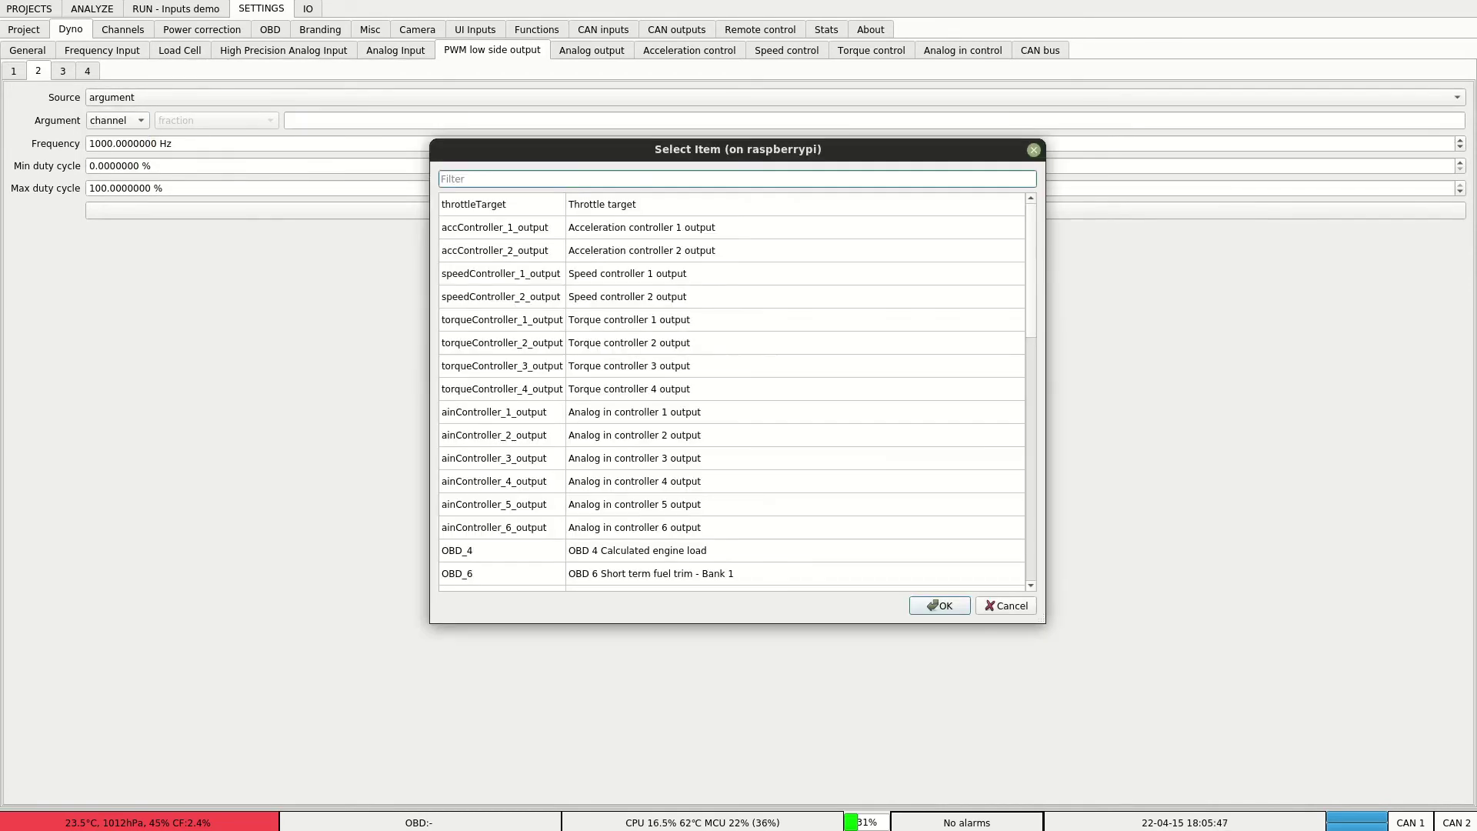
{"action": "scroll", "coordinate": [732, 393], "scroll_direction": "down", "scroll_amount": 11}
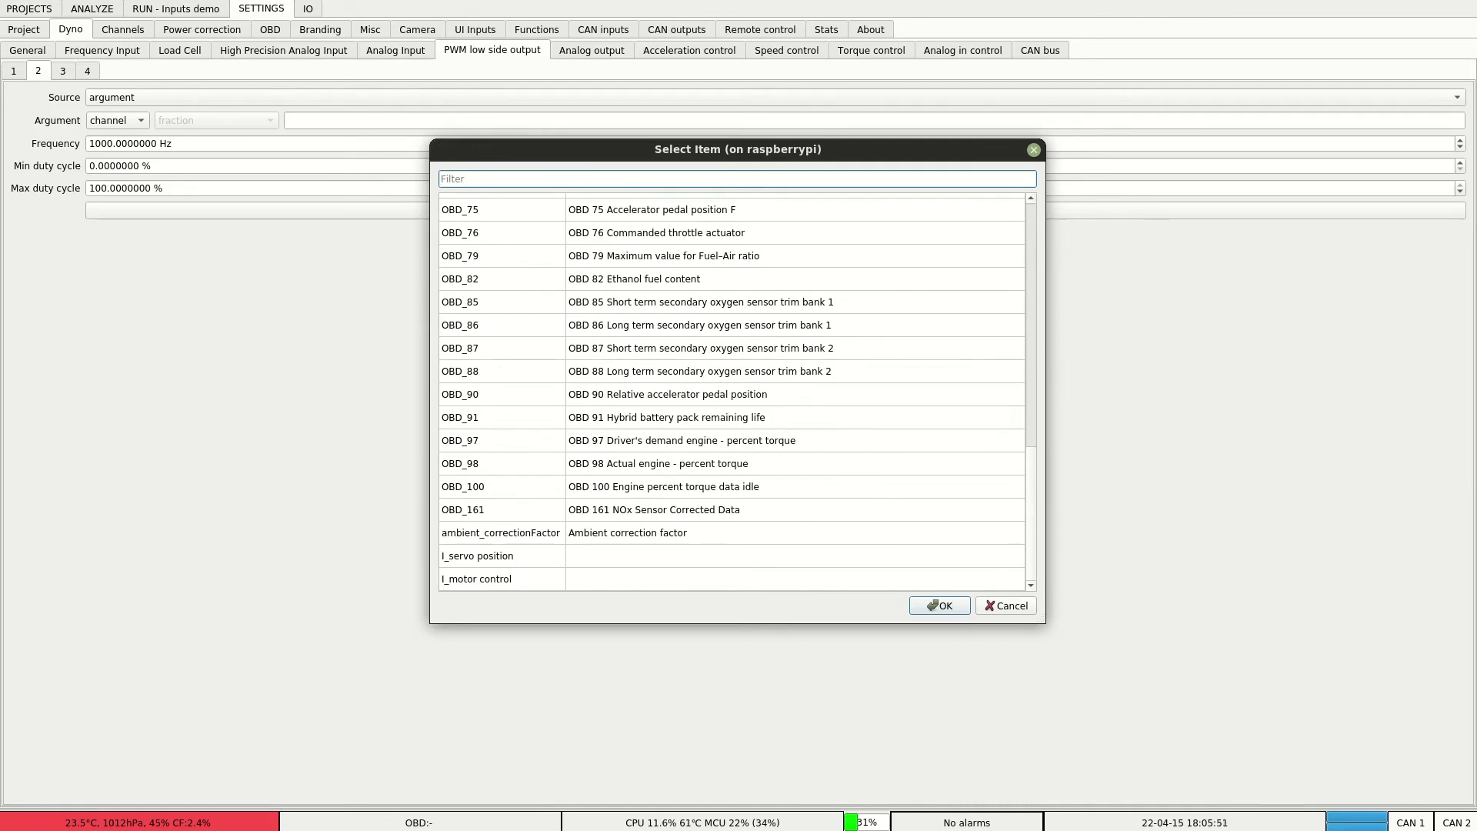
{"action": "double_click", "coordinate": [504, 579]}
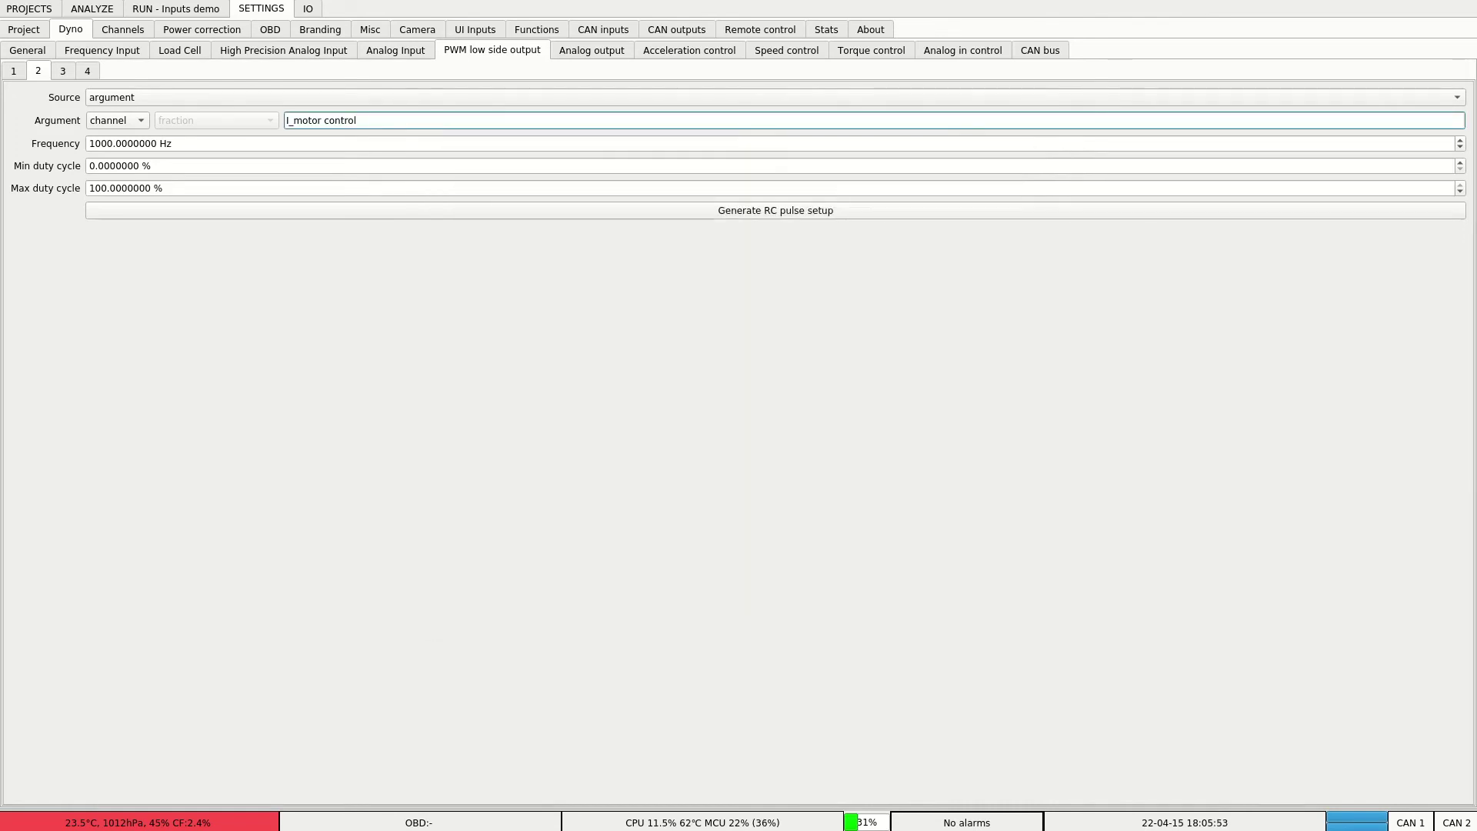
Add an input button for I_motor control to the PWM control desktop of the Inputs demo run.
{"action": "left_click", "coordinate": [177, 9]}
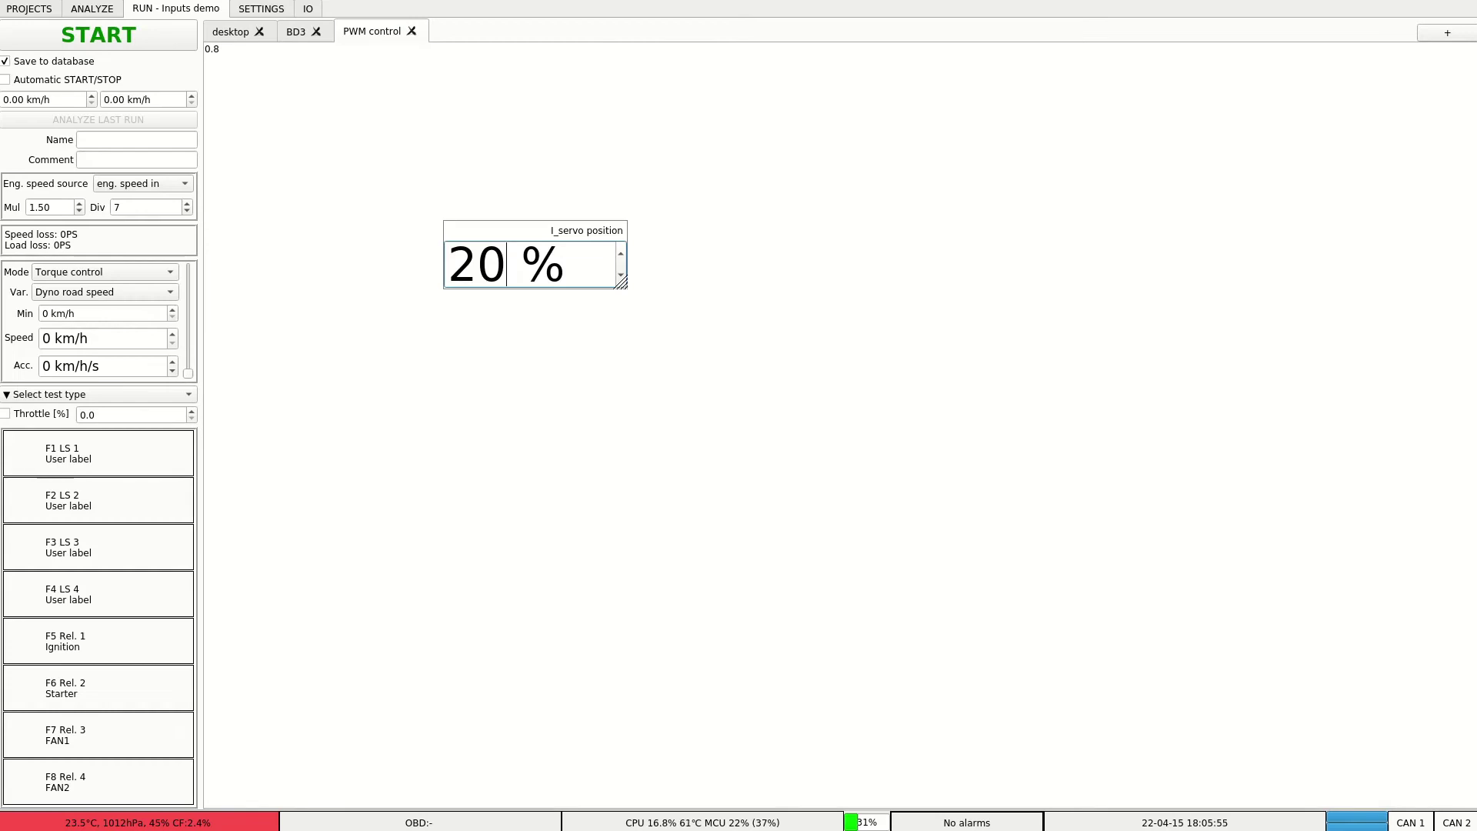
{"action": "right_click", "coordinate": [448, 440]}
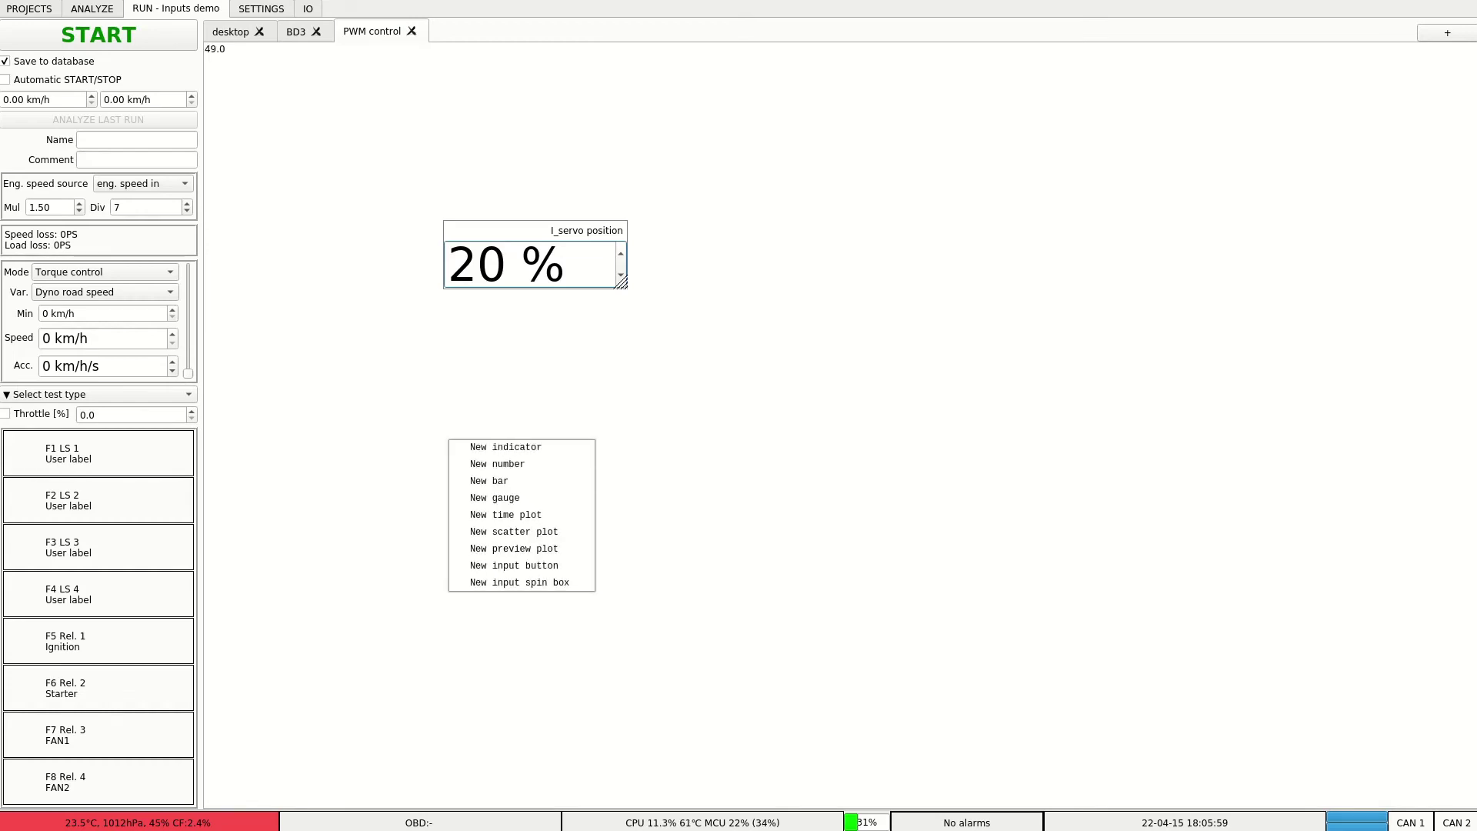
{"action": "left_click", "coordinate": [514, 566]}
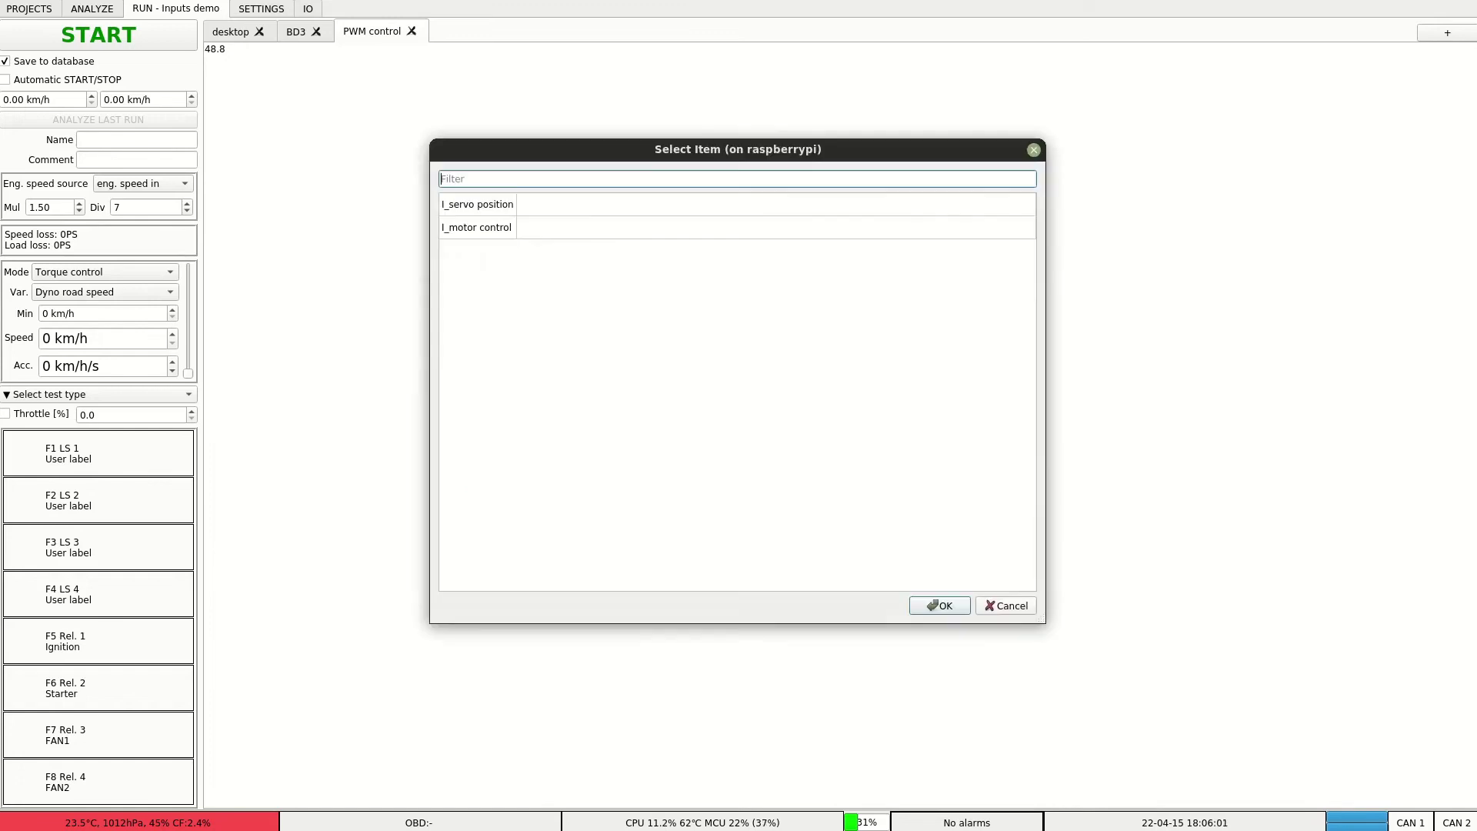
{"action": "double_click", "coordinate": [477, 227]}
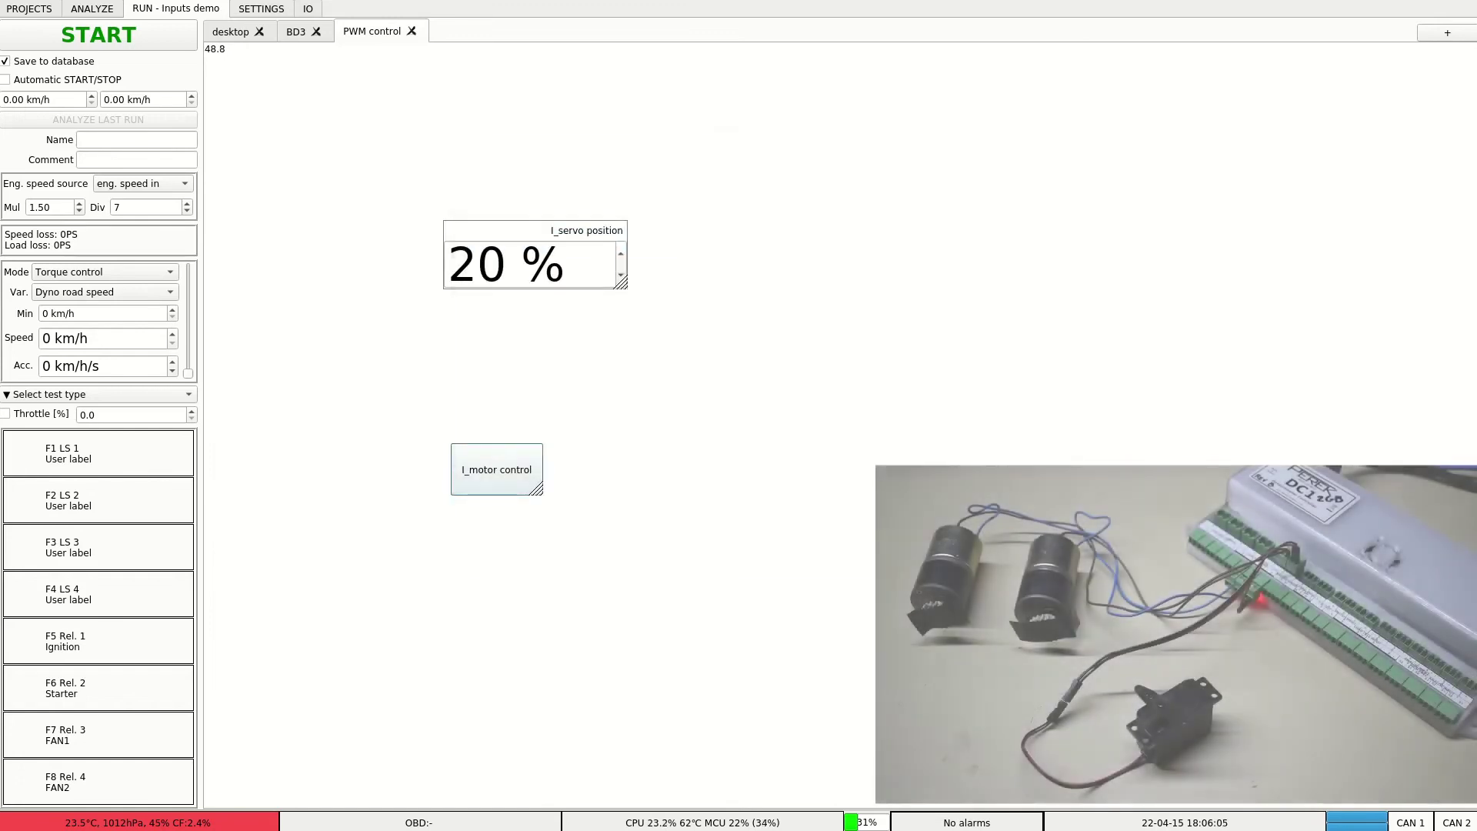
Test the I_motor control button by switching the motor on and off twice.
{"action": "left_click", "coordinate": [498, 469]}
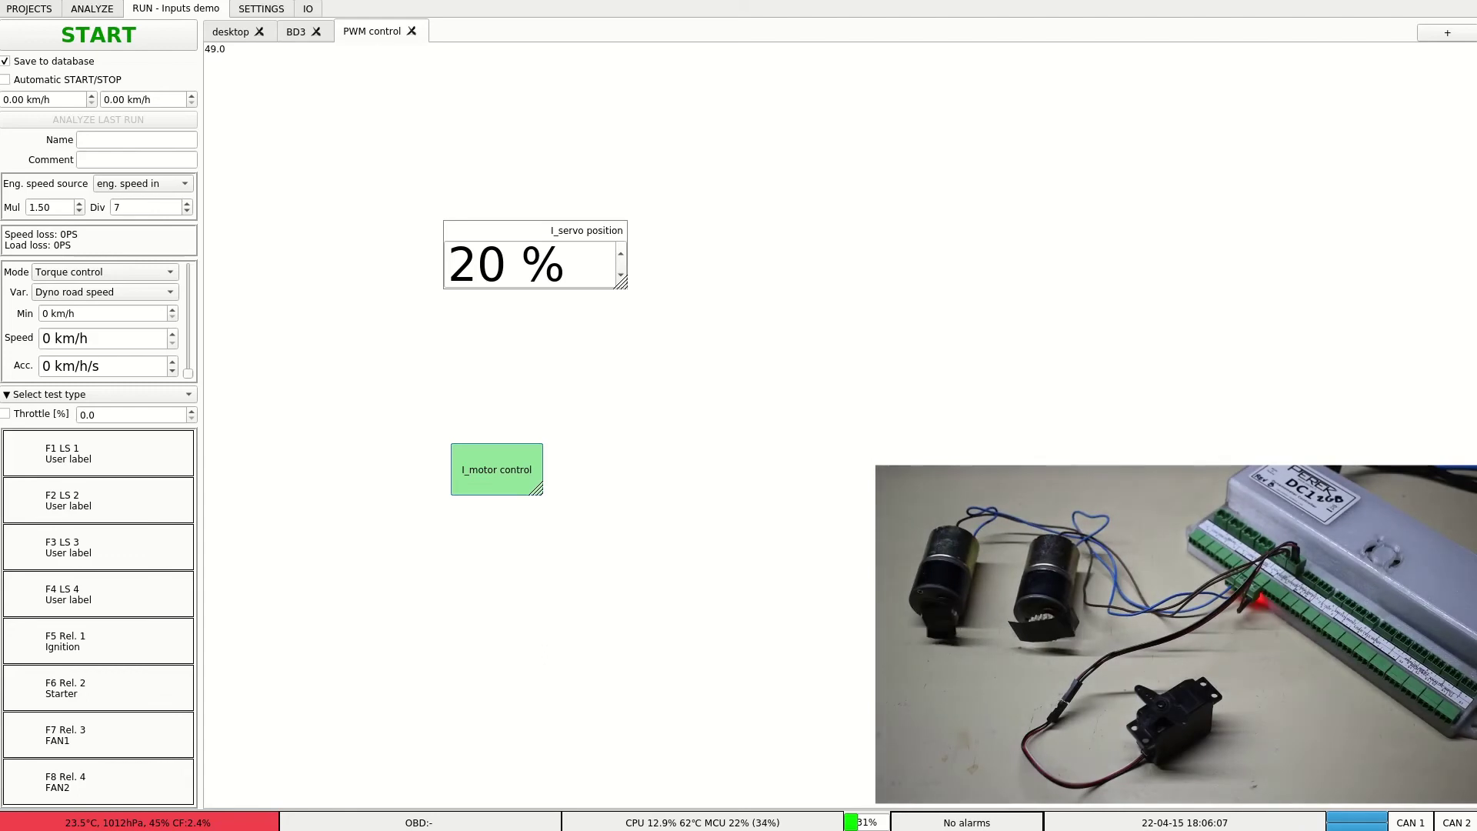
{"action": "left_click", "coordinate": [497, 470]}
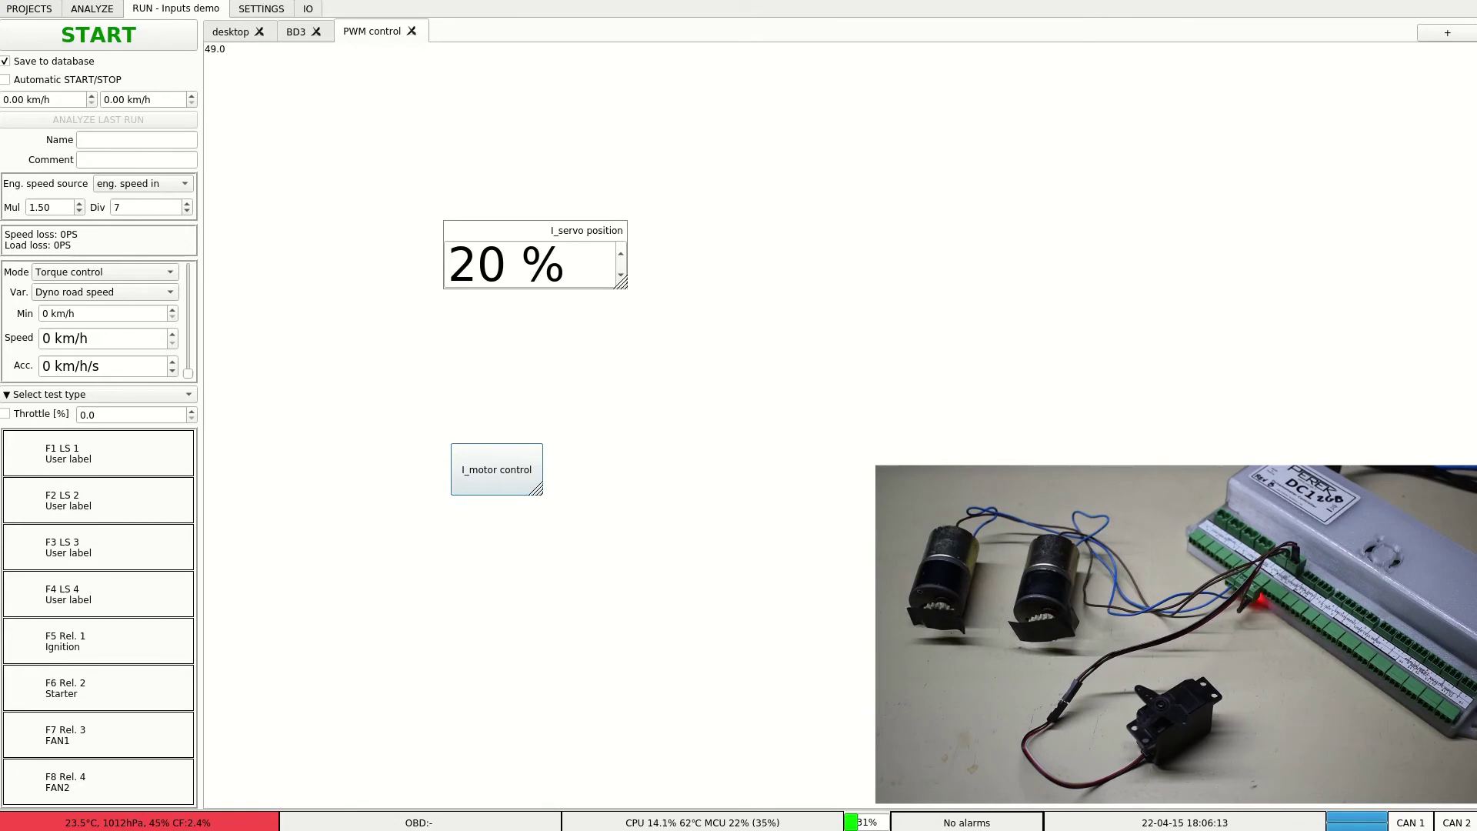
{"action": "left_click", "coordinate": [496, 470]}
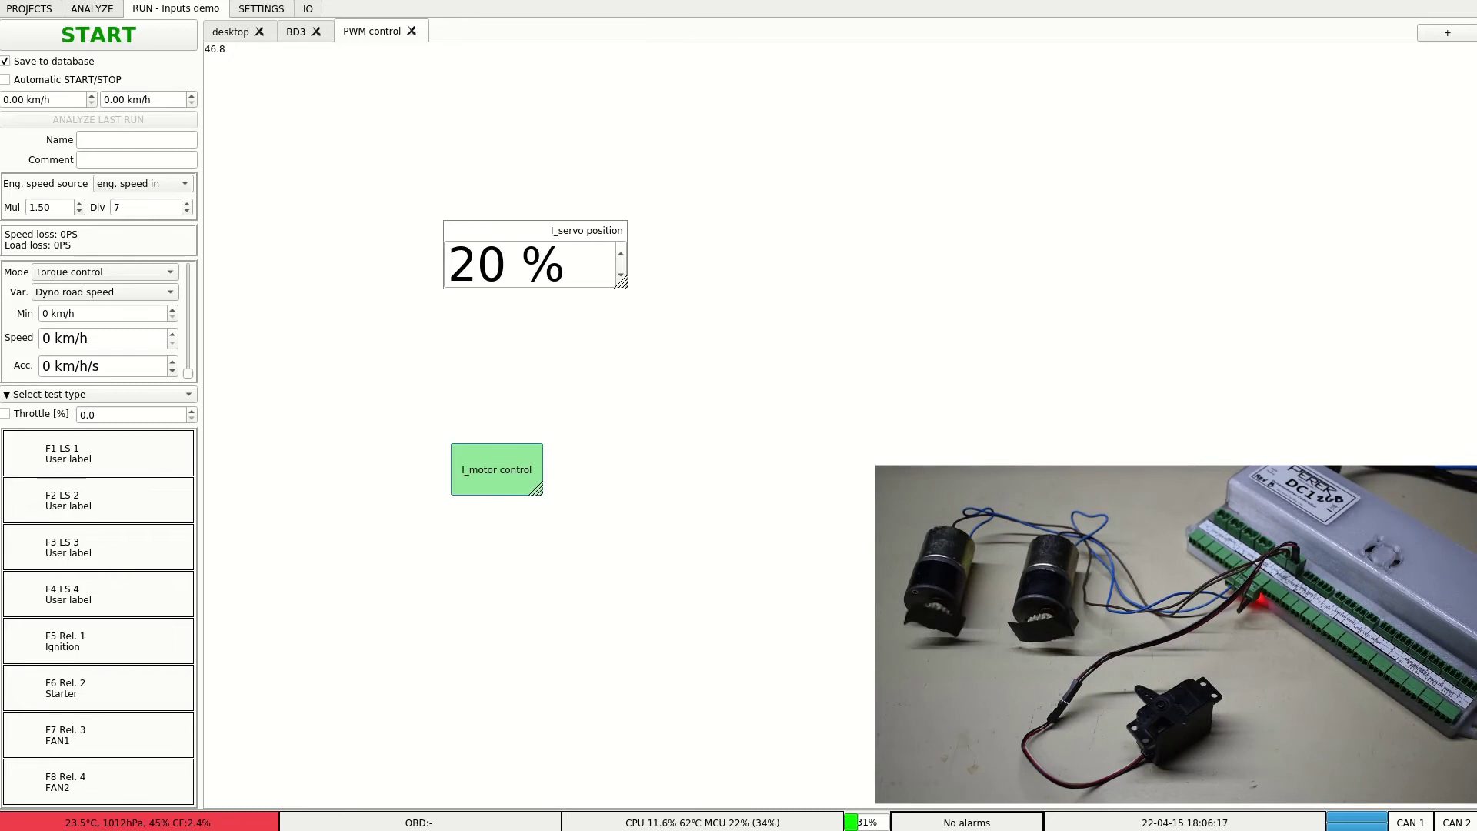
{"action": "left_click", "coordinate": [497, 469]}
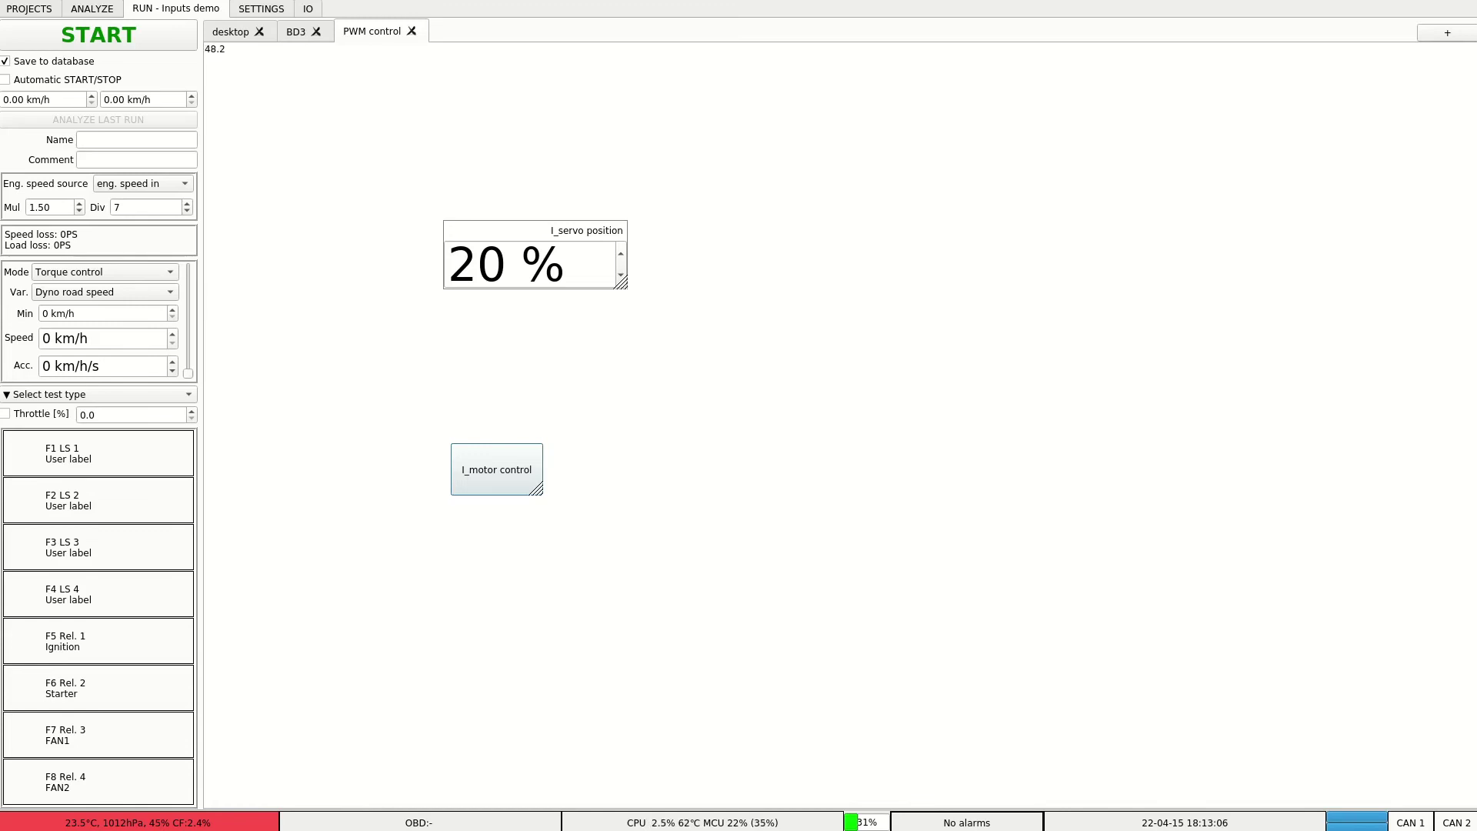
Create a new function in the settings and name it "second motor".
{"action": "left_click", "coordinate": [261, 9]}
{"action": "right_click", "coordinate": [308, 131]}
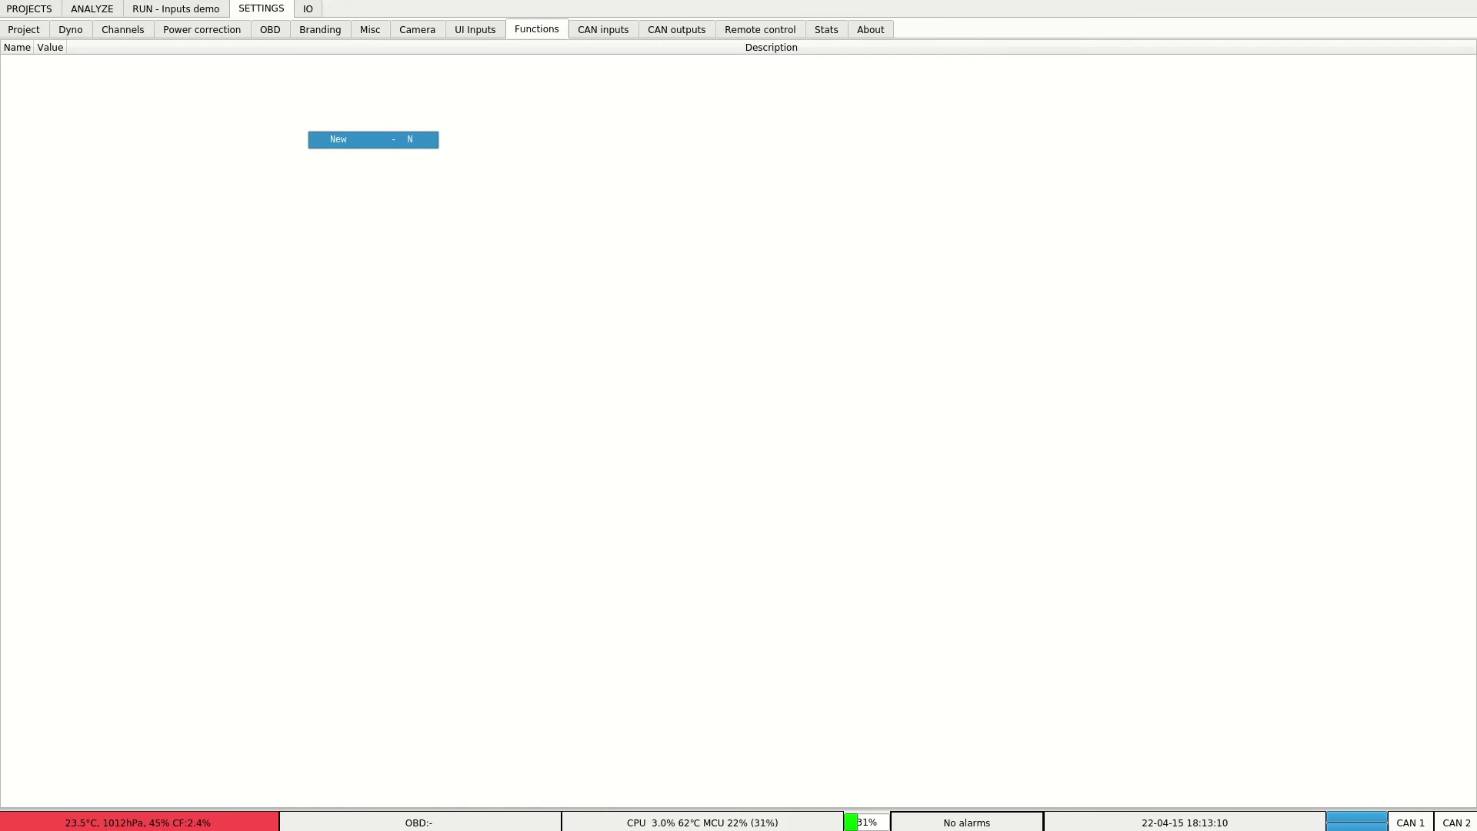
{"action": "key", "text": "n"}
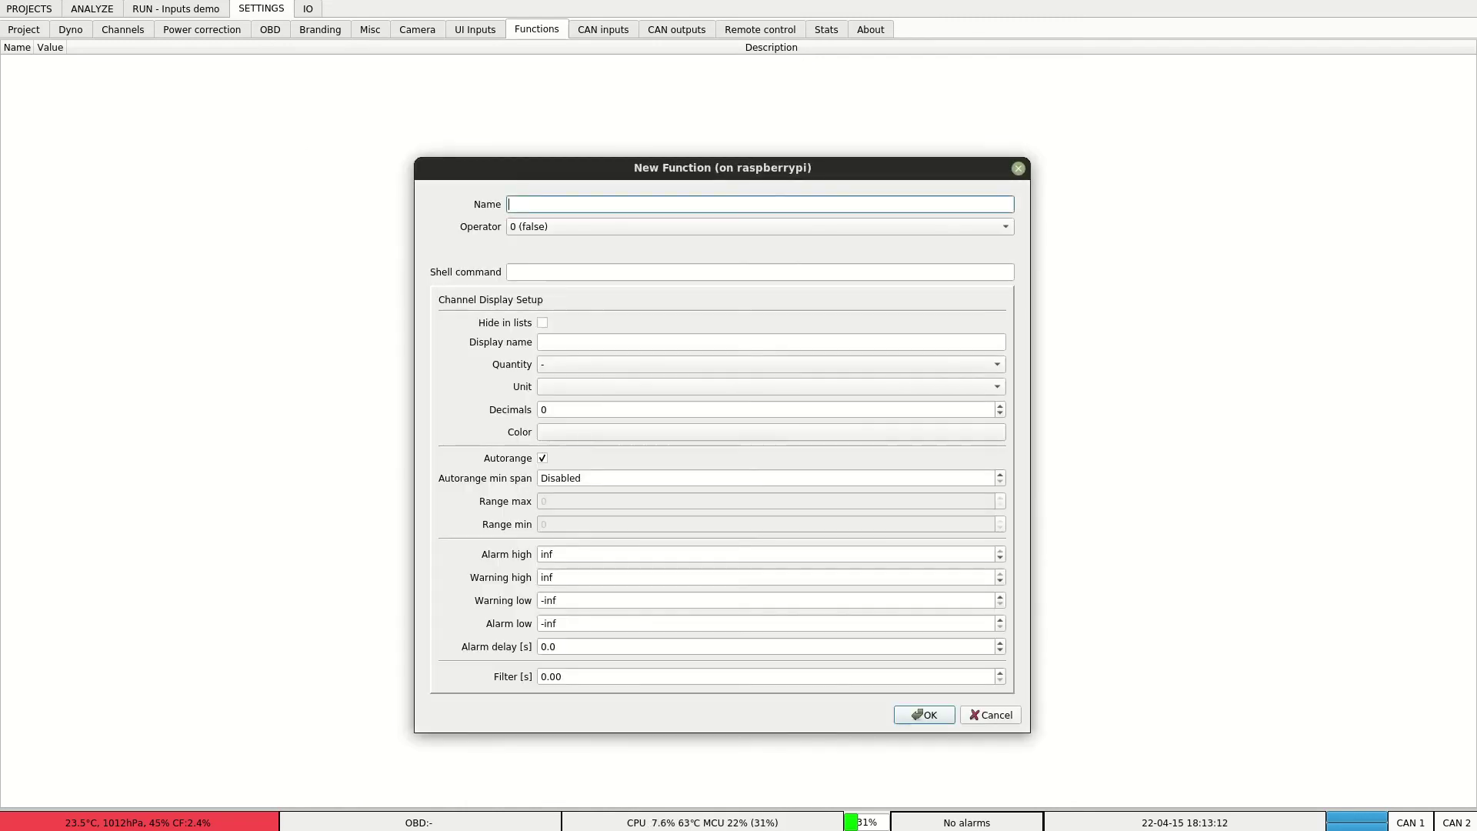
{"action": "type", "text": "second motor"}
Set the second motor function's operator to greater than (>).
{"action": "left_click", "coordinate": [760, 227]}
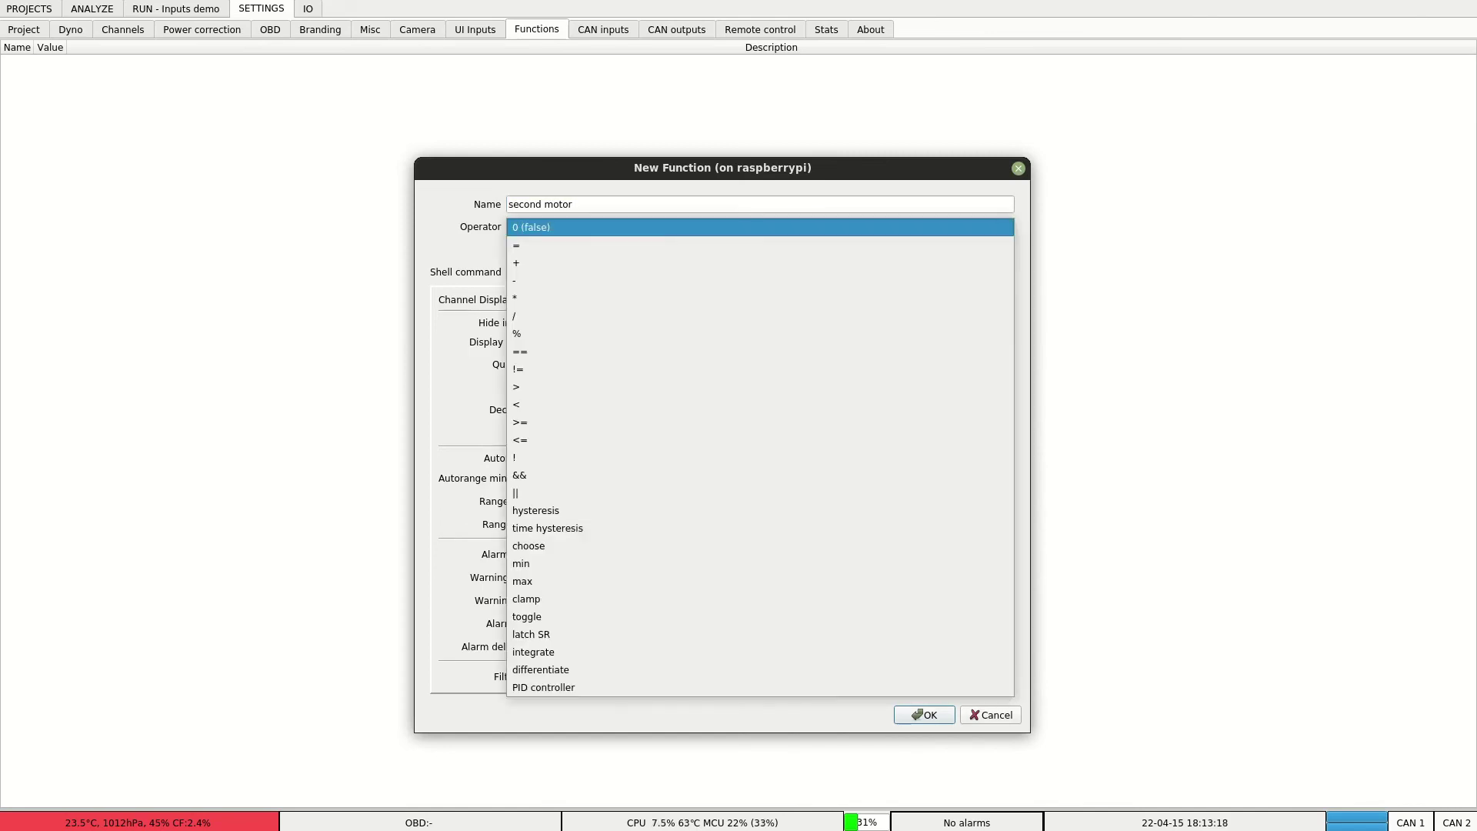
{"action": "key", "text": "Down"}
{"action": "key", "text": "Down"}
{"action": "key", "text": "Down"}
{"action": "key", "text": "Down"}
{"action": "key", "text": "Down"}
{"action": "key", "text": "Down"}
{"action": "key", "text": "Down"}
{"action": "key", "text": "Down"}
{"action": "key", "text": "Down"}
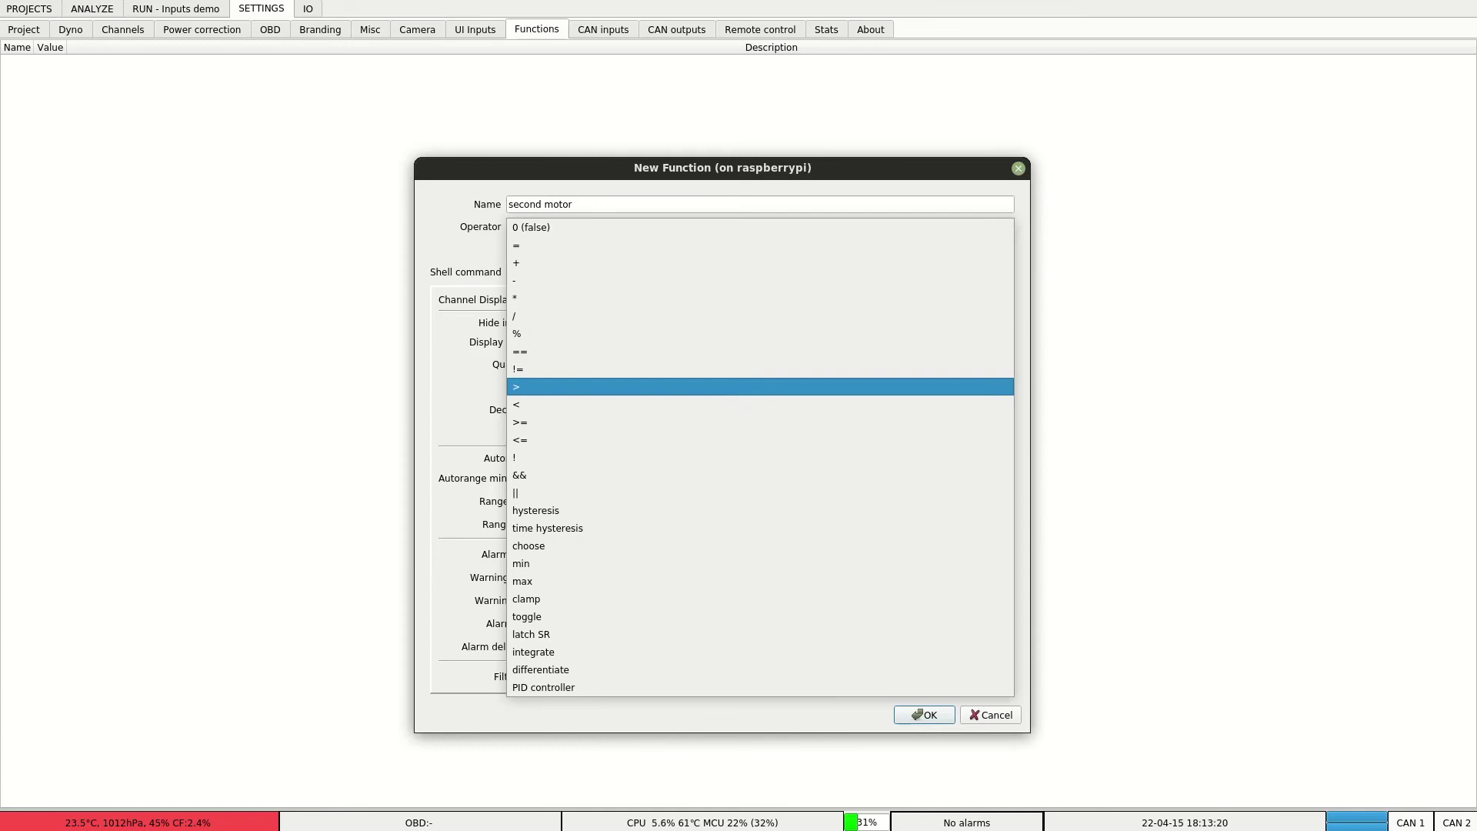
{"action": "key", "text": "Return"}
Define the comparison's first operand as a channel with the quantity fraction.
{"action": "key", "text": "Tab"}
{"action": "key", "text": "space"}
{"action": "key", "text": "Down"}
{"action": "key", "text": "Down"}
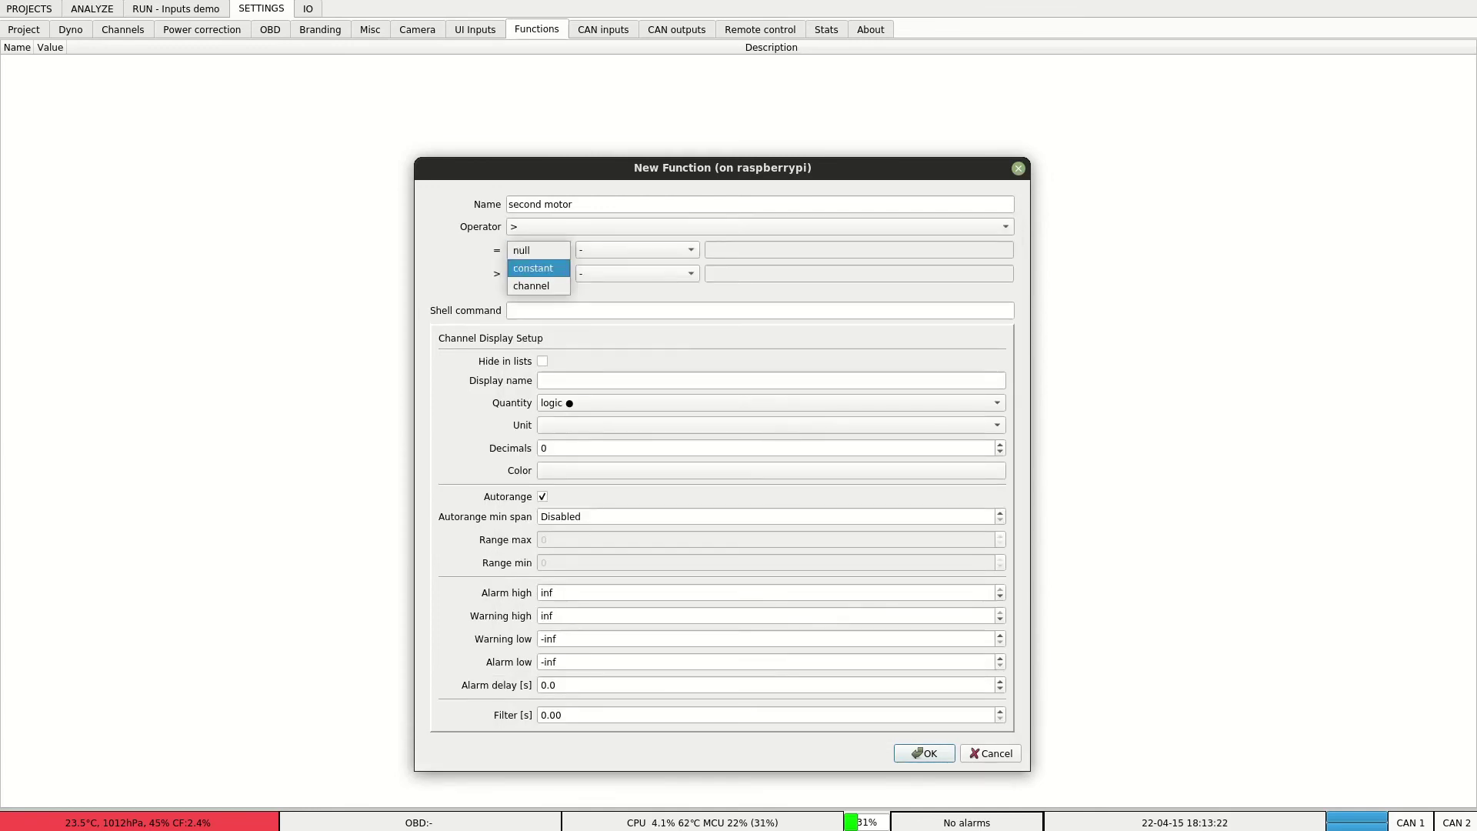
{"action": "key", "text": "Return"}
{"action": "key", "text": "Tab"}
{"action": "key", "text": "space"}
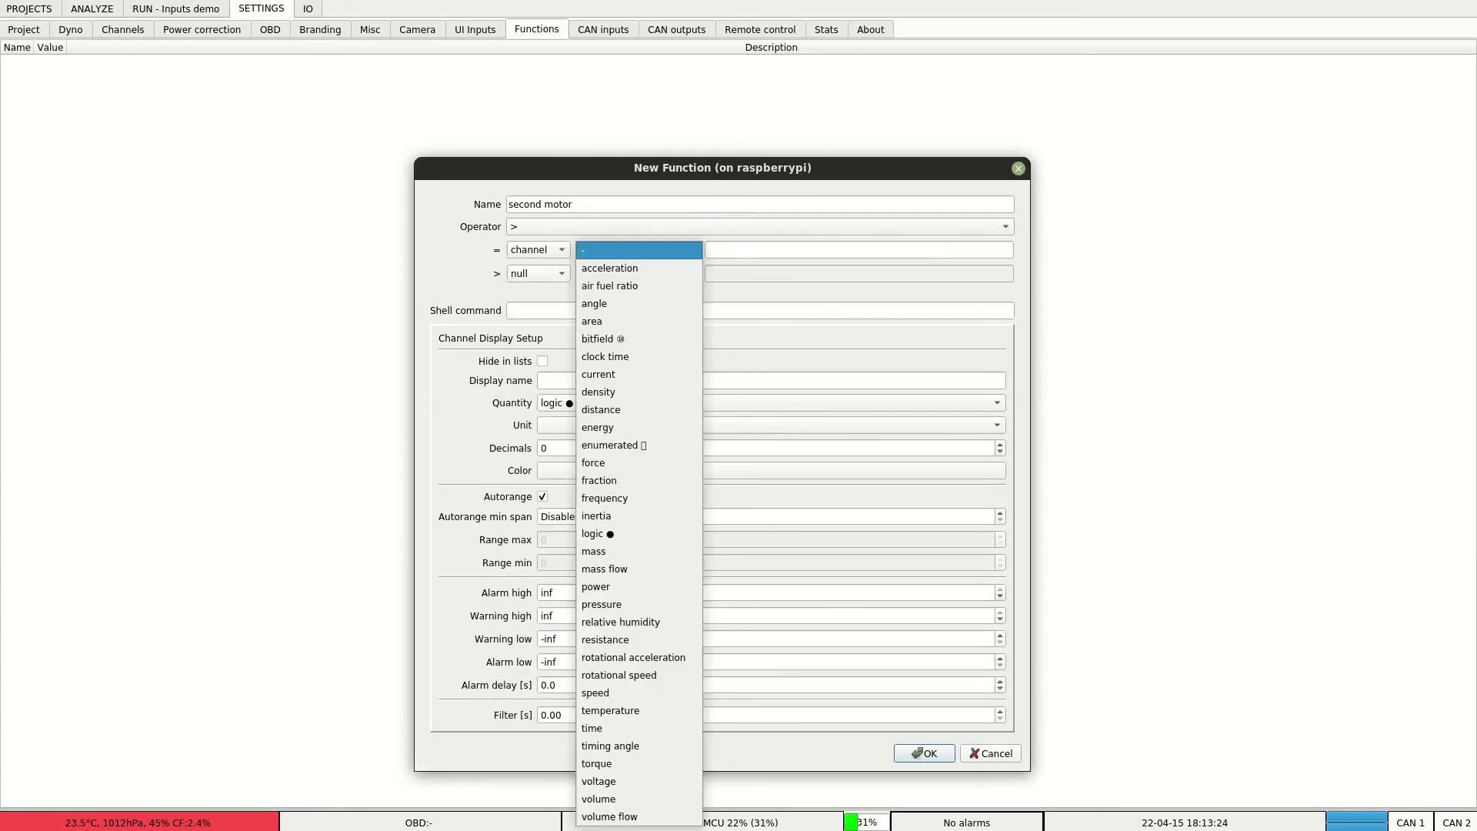
{"action": "key", "text": "l"}
{"action": "key", "text": "r"}
{"action": "key", "text": "o"}
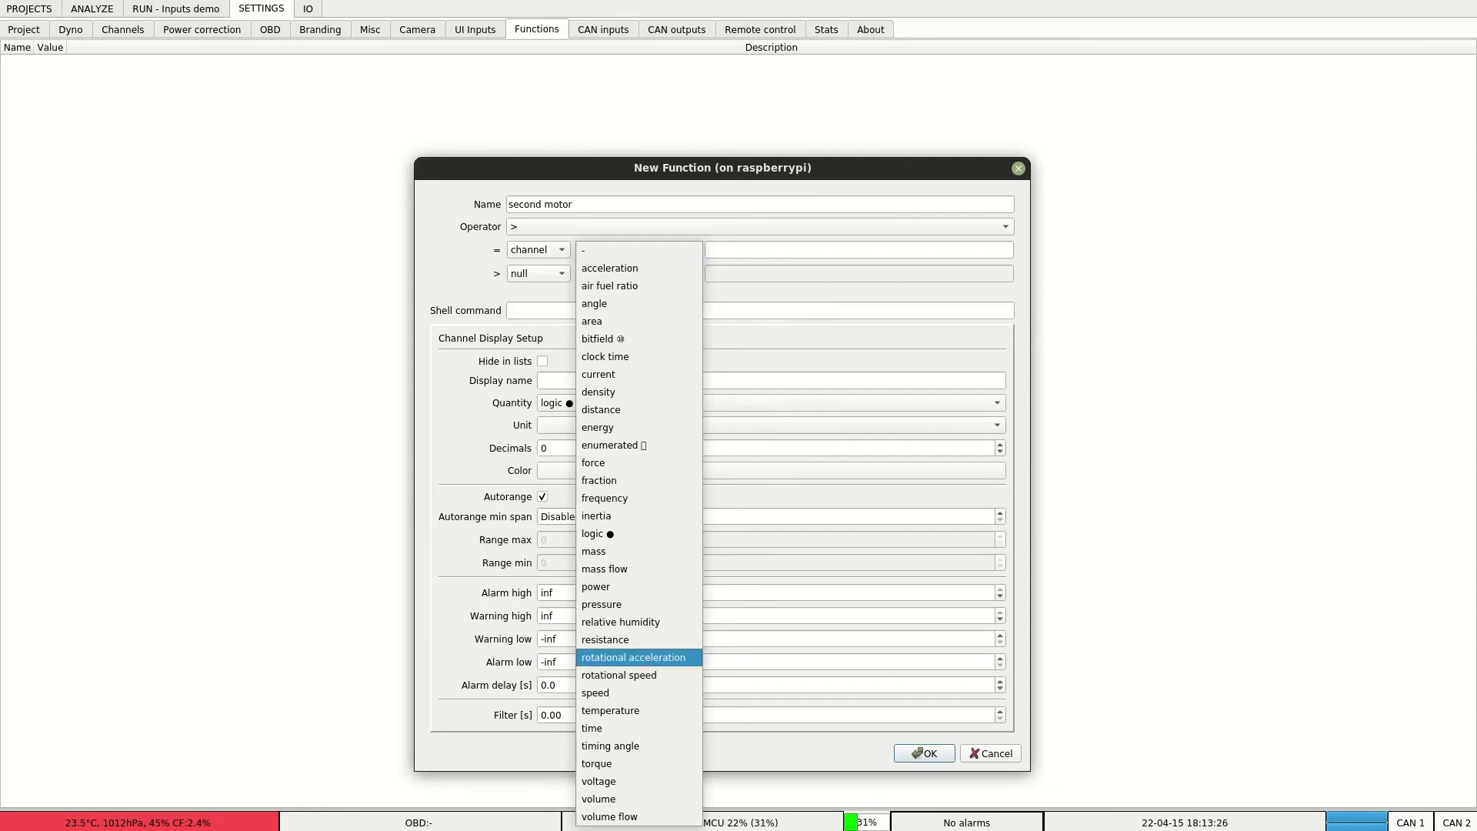
{"action": "key", "text": "i"}
{"action": "key", "text": "Up"}
{"action": "key", "text": "Up"}
{"action": "key", "text": "Return"}
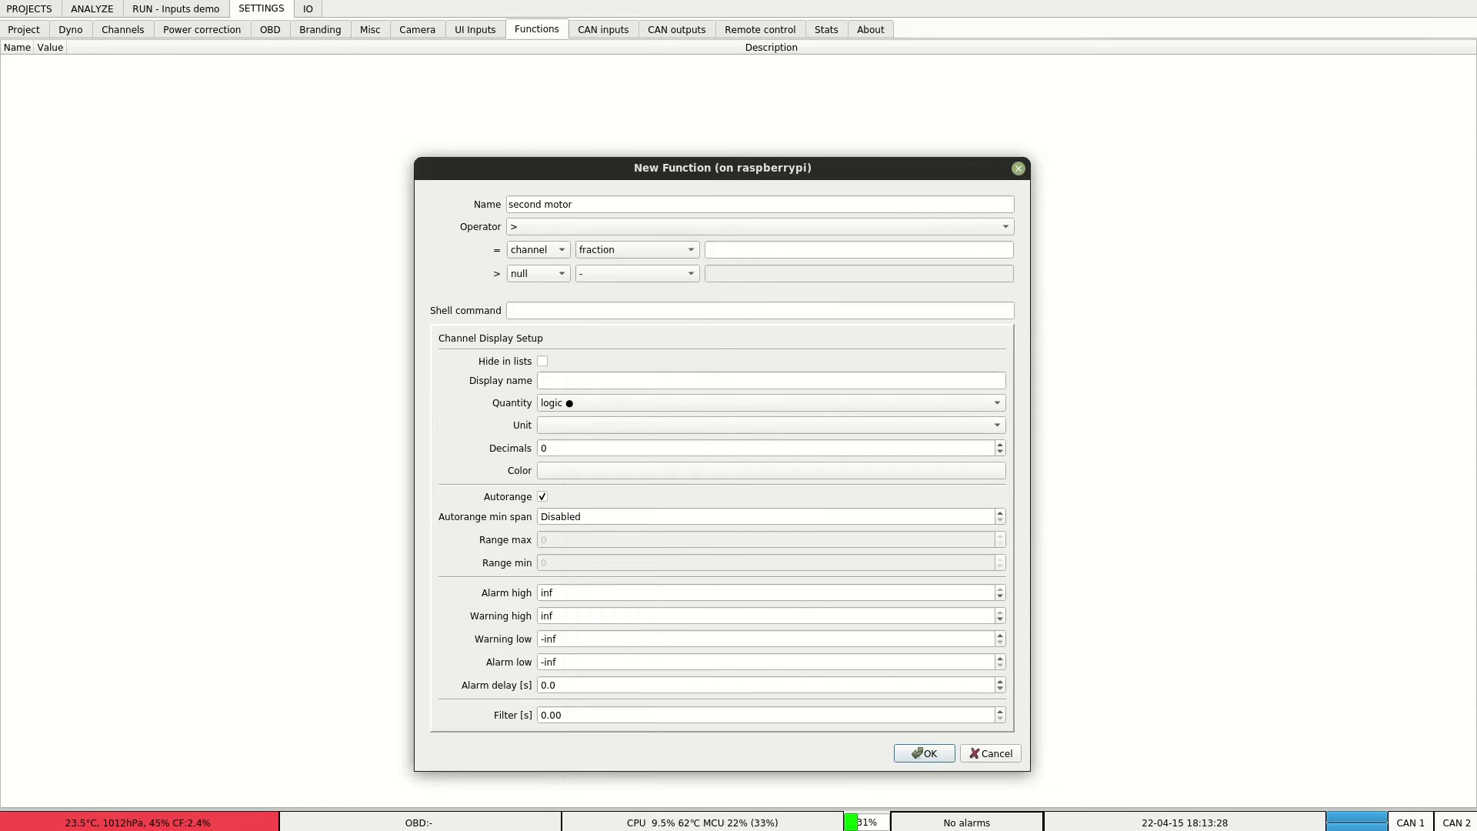
Choose I_servo position as the channel for the function's first operand.
{"action": "left_click", "coordinate": [860, 250]}
{"action": "scroll", "coordinate": [722, 452], "scroll_direction": "down", "scroll_amount": 8}
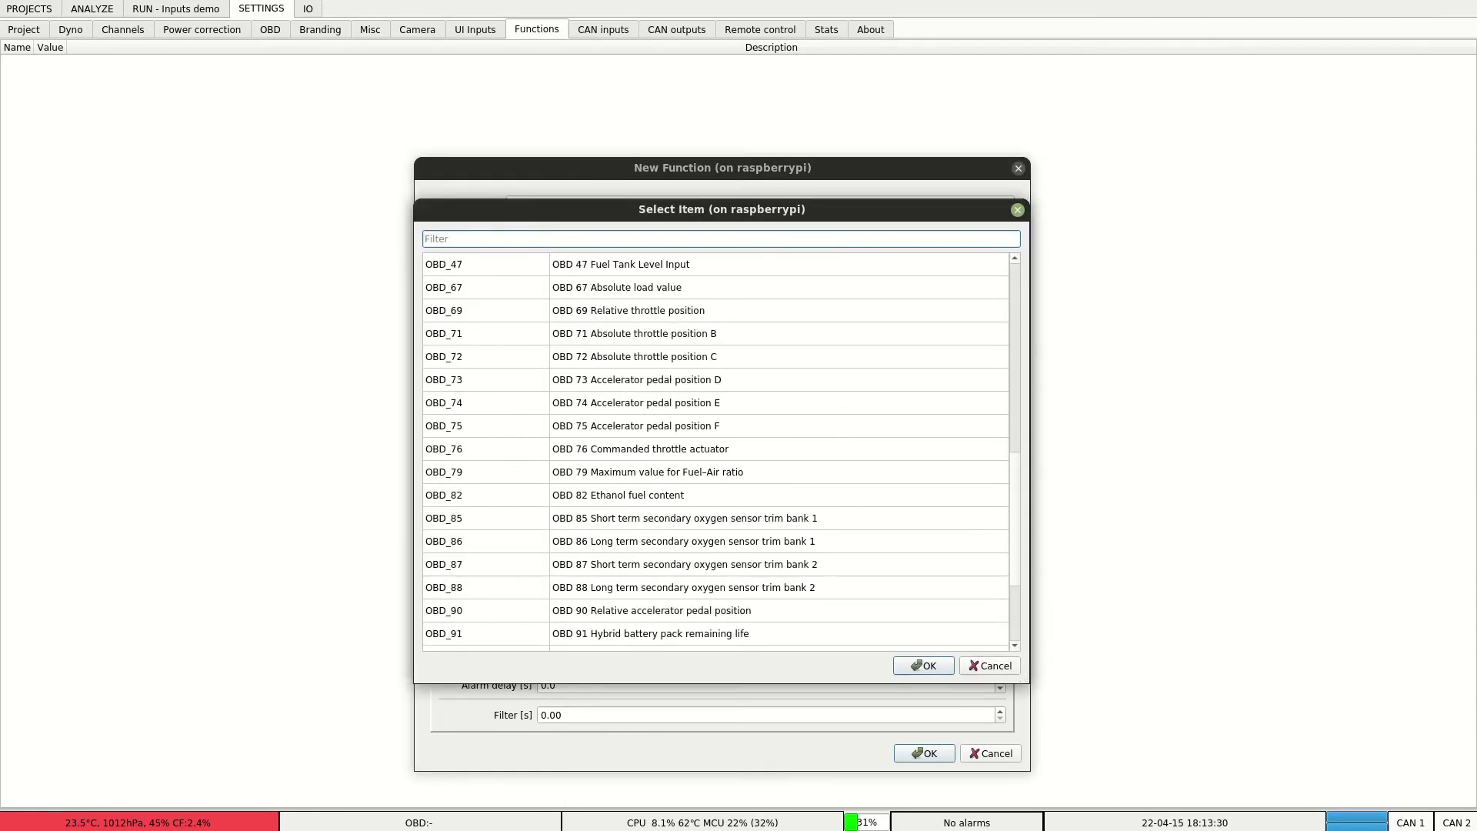
{"action": "scroll", "coordinate": [716, 453], "scroll_direction": "down", "scroll_amount": 2}
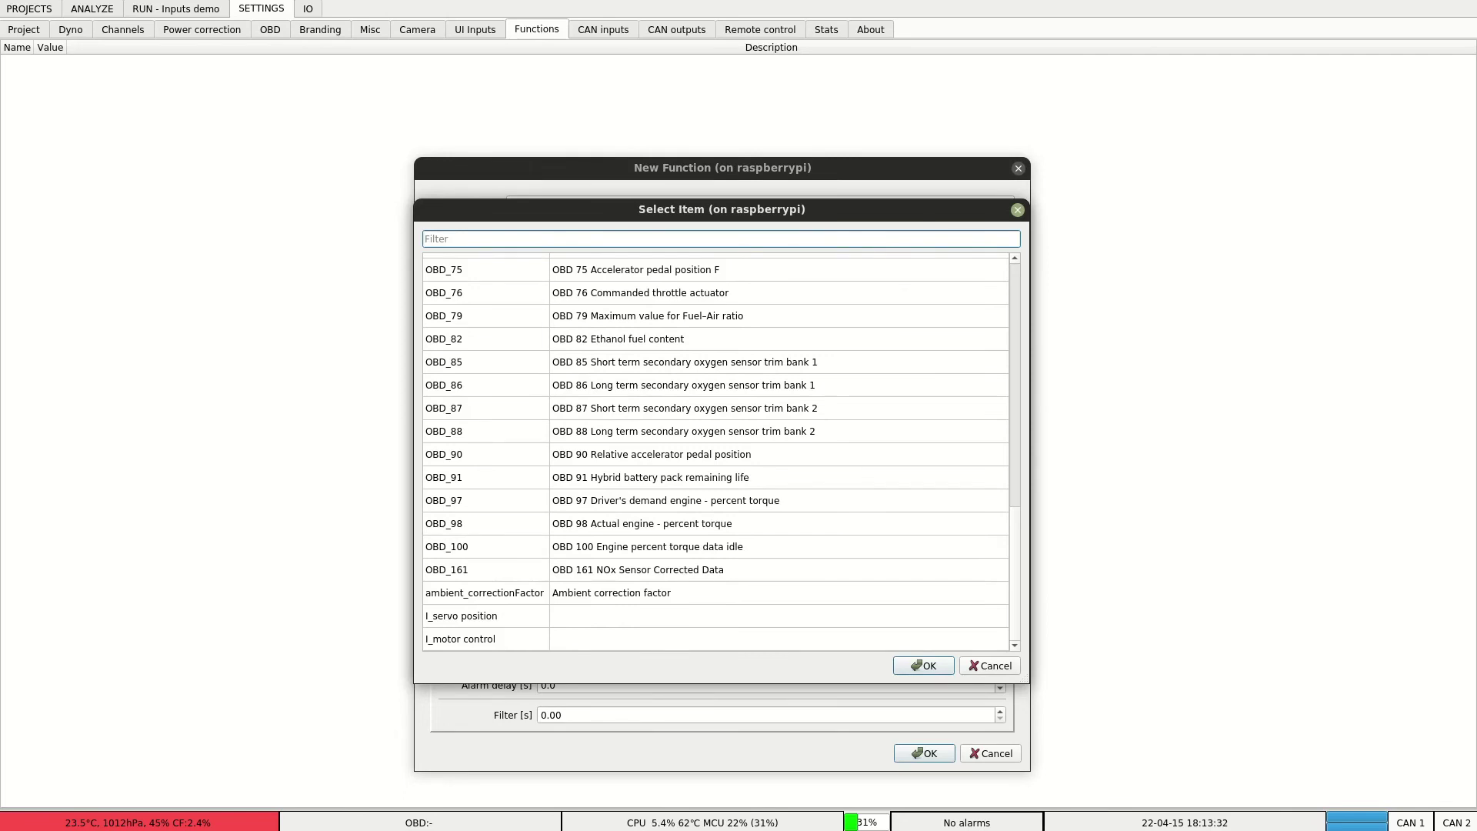
{"action": "double_click", "coordinate": [508, 617]}
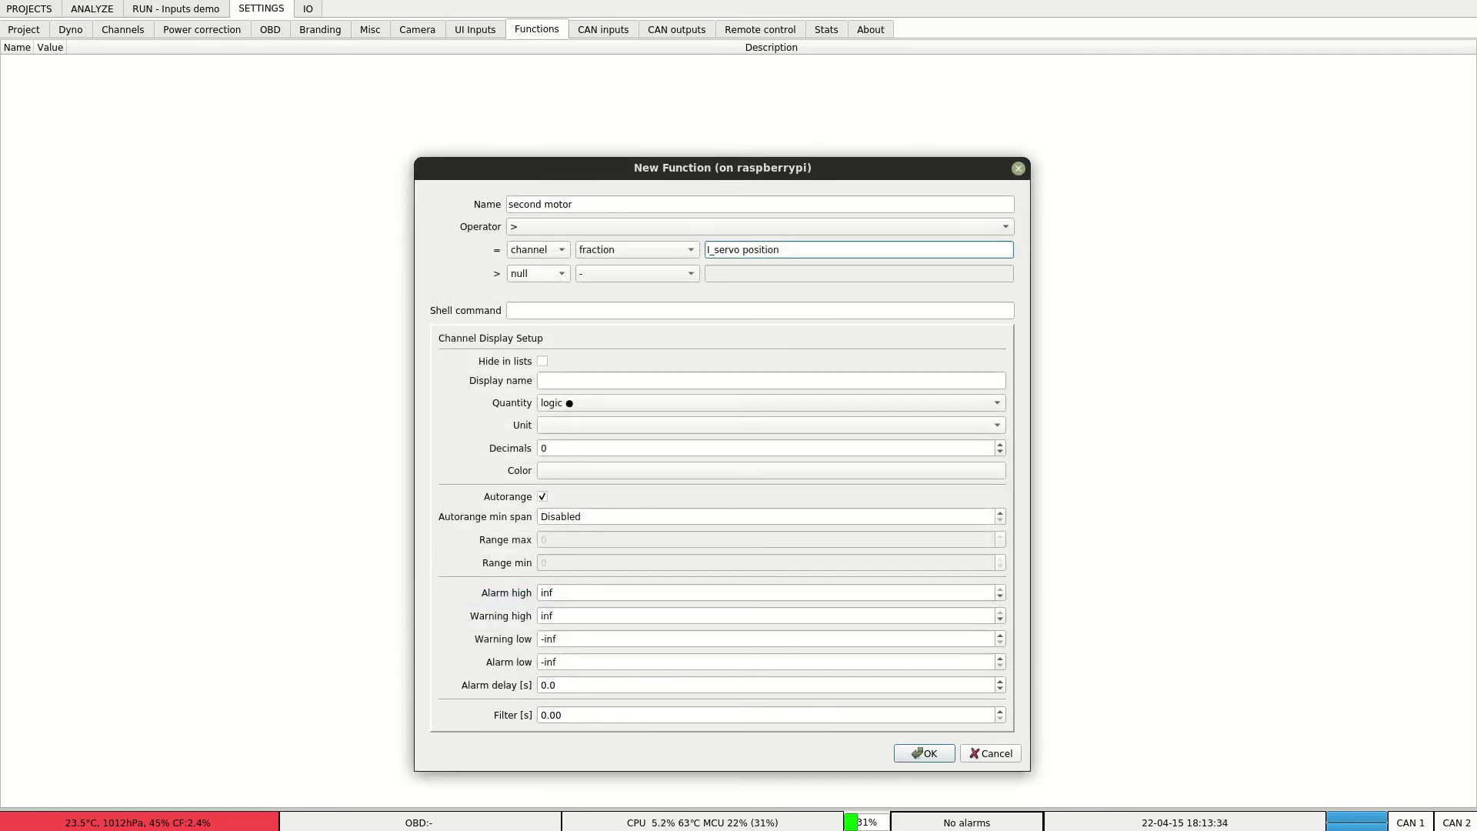
Define the comparison's second operand as a constant with the quantity fraction and a value of 50 %.
{"action": "key", "text": "Tab"}
{"action": "key", "text": "space"}
{"action": "key", "text": "Down"}
{"action": "key", "text": "Return"}
{"action": "left_click", "coordinate": [637, 274]}
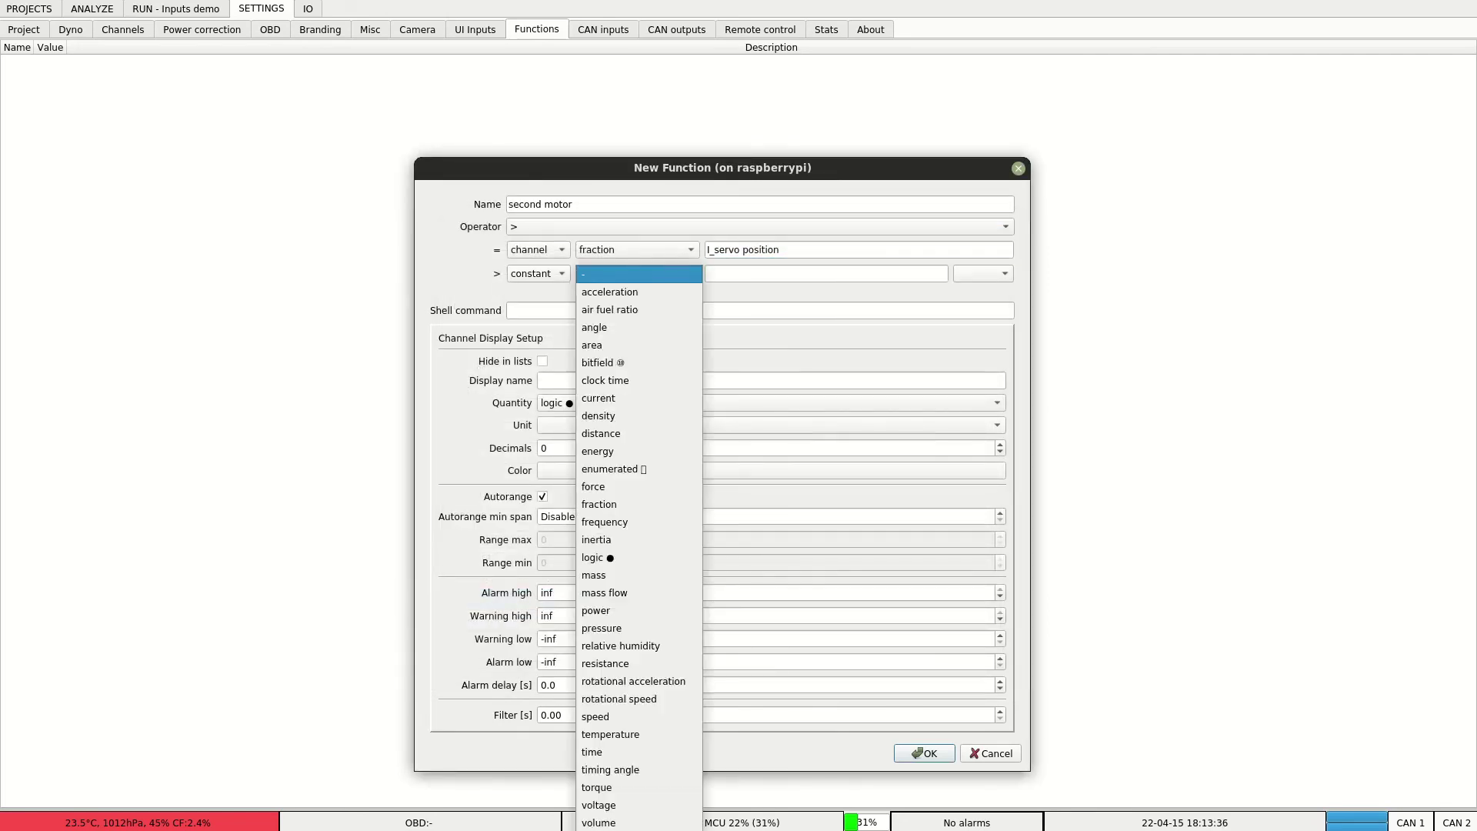
{"action": "key", "text": "Return"}
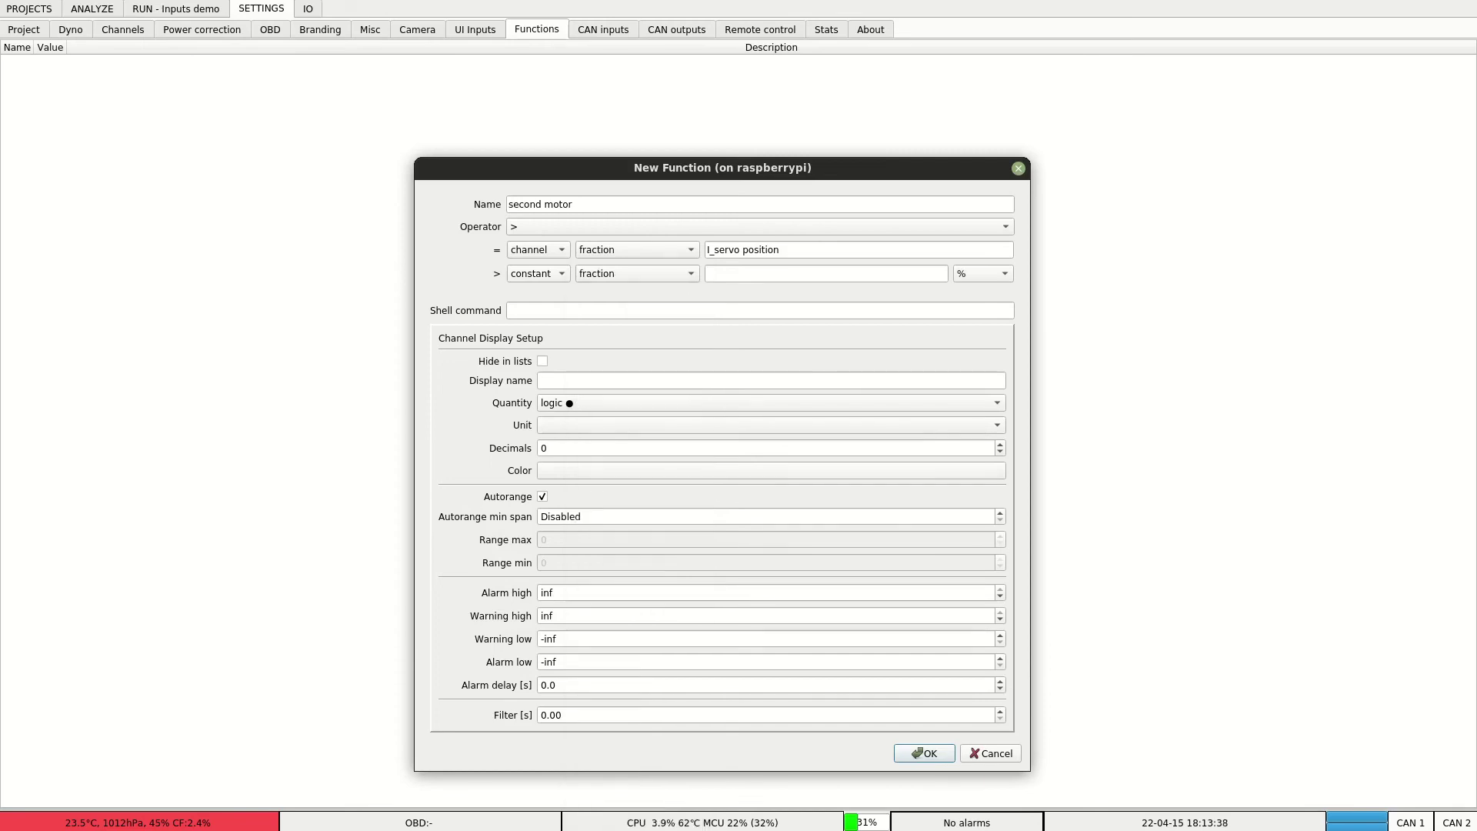
{"action": "key", "text": "Tab"}
{"action": "type", "text": "50"}
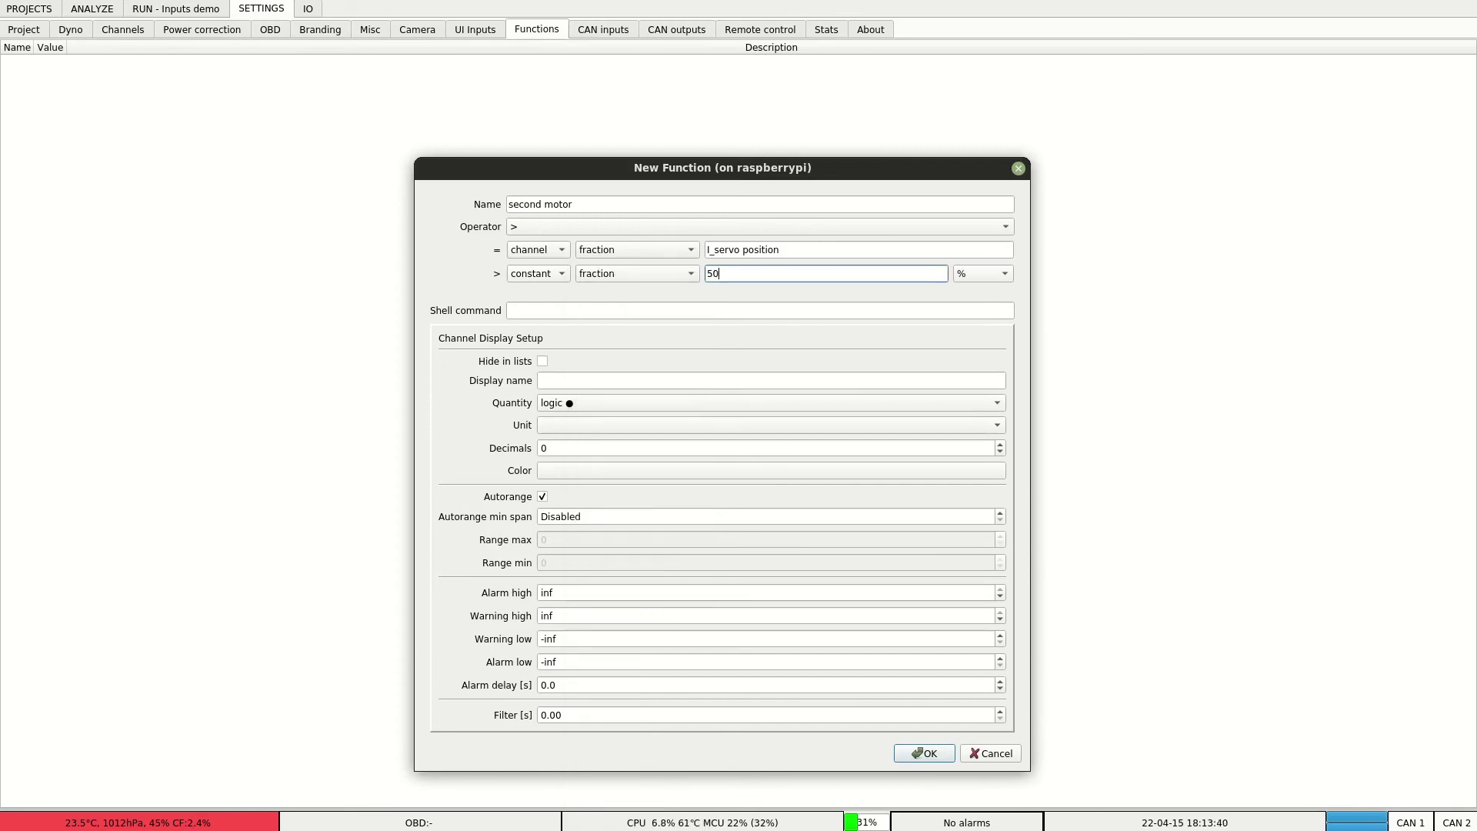
Set the second motor function's display quantity to fraction and save the function.
{"action": "left_click", "coordinate": [771, 403]}
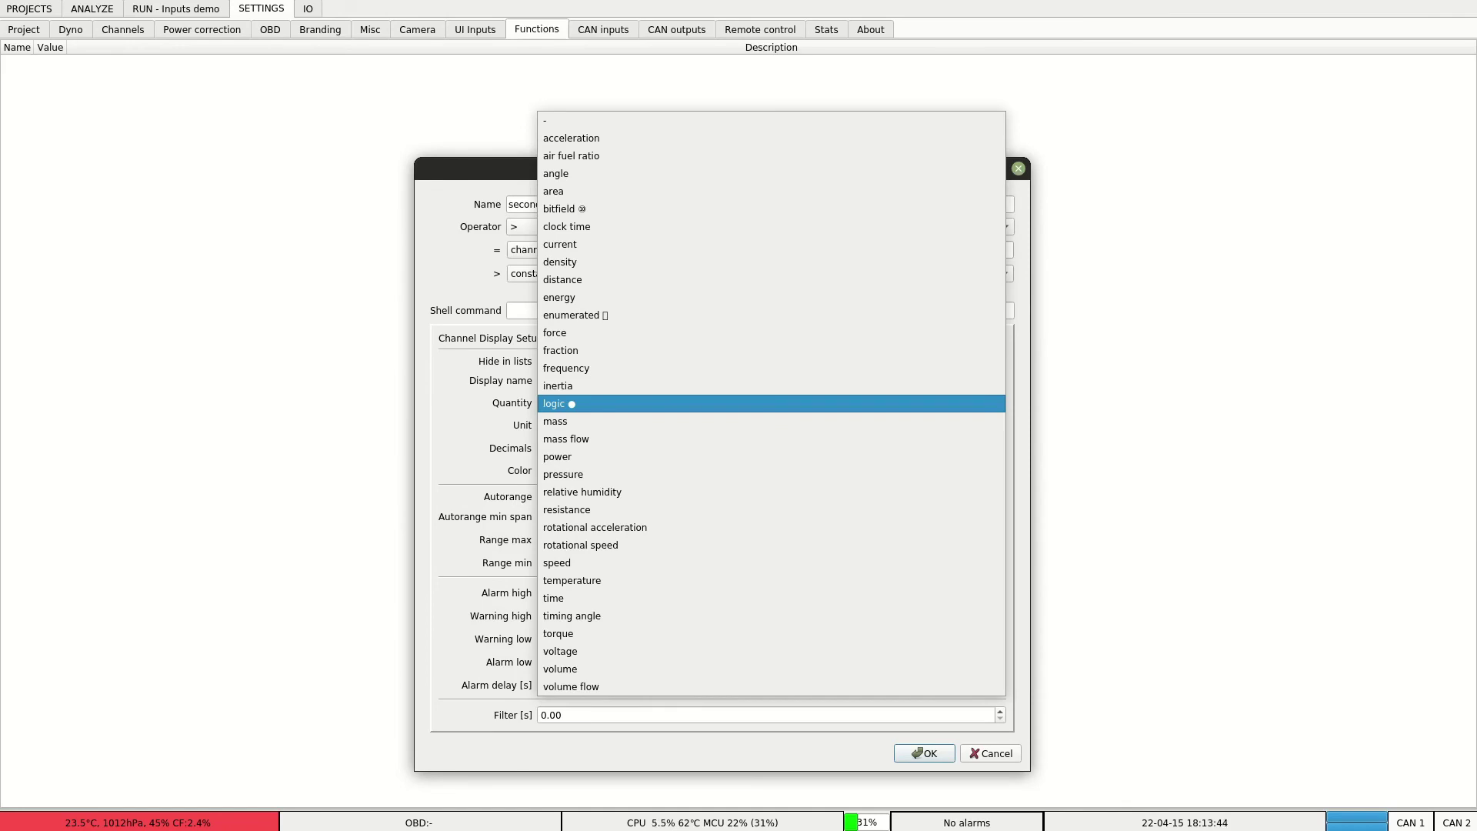
{"action": "key", "text": "Up"}
{"action": "key", "text": "Up"}
{"action": "key", "text": "Up"}
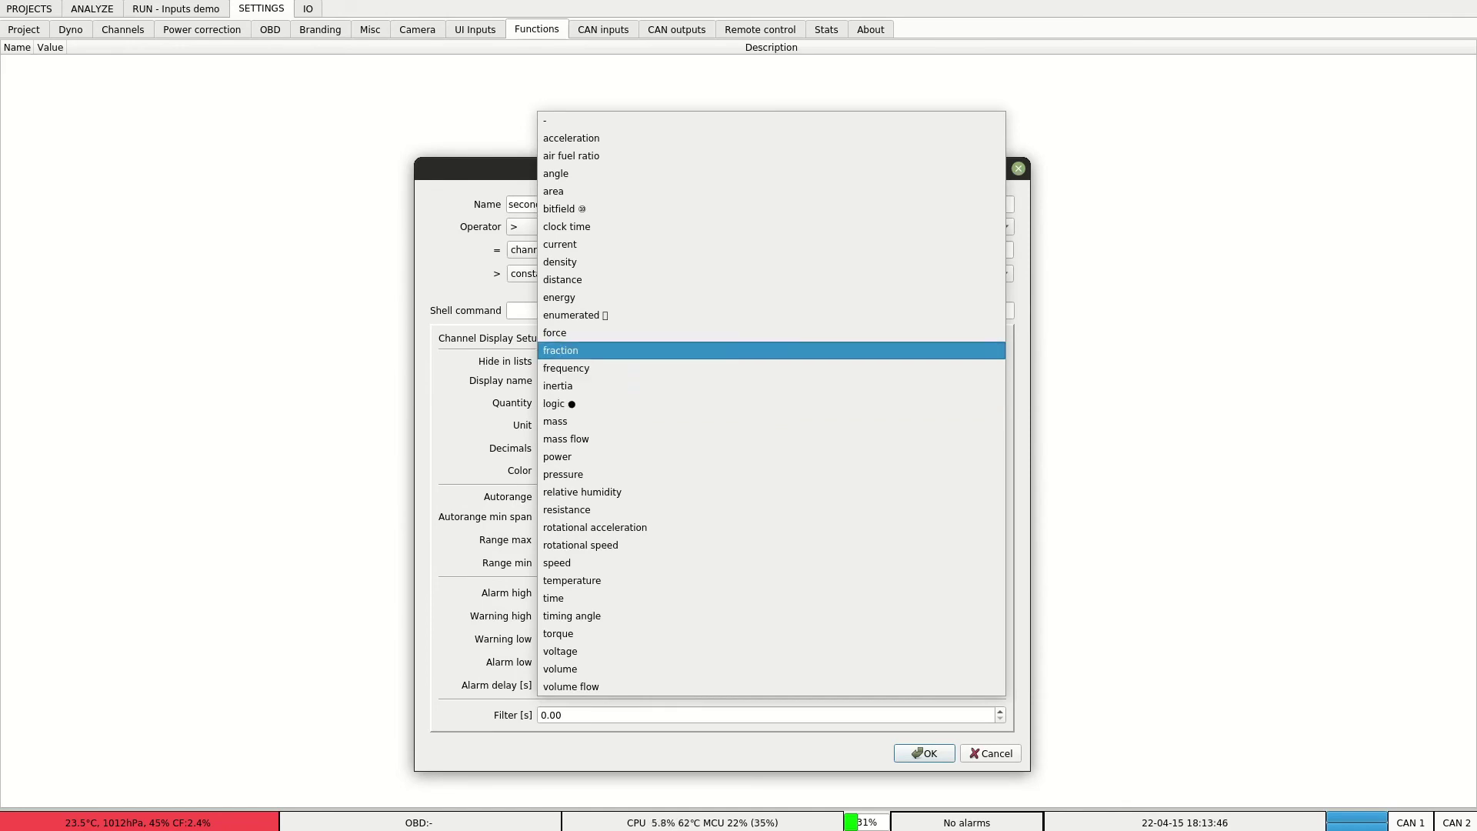
{"action": "key", "text": "Return"}
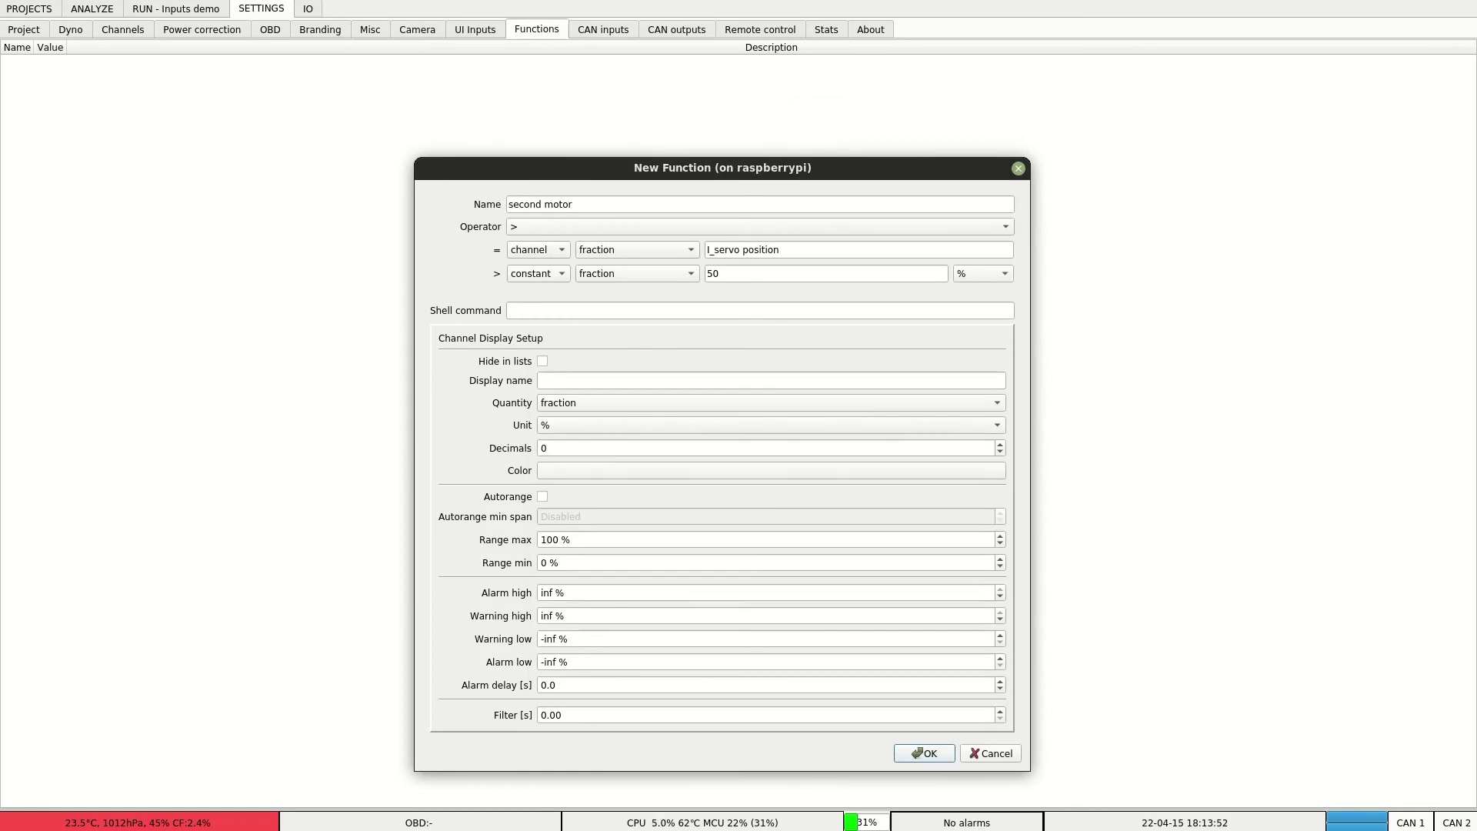
{"action": "key", "text": "Return"}
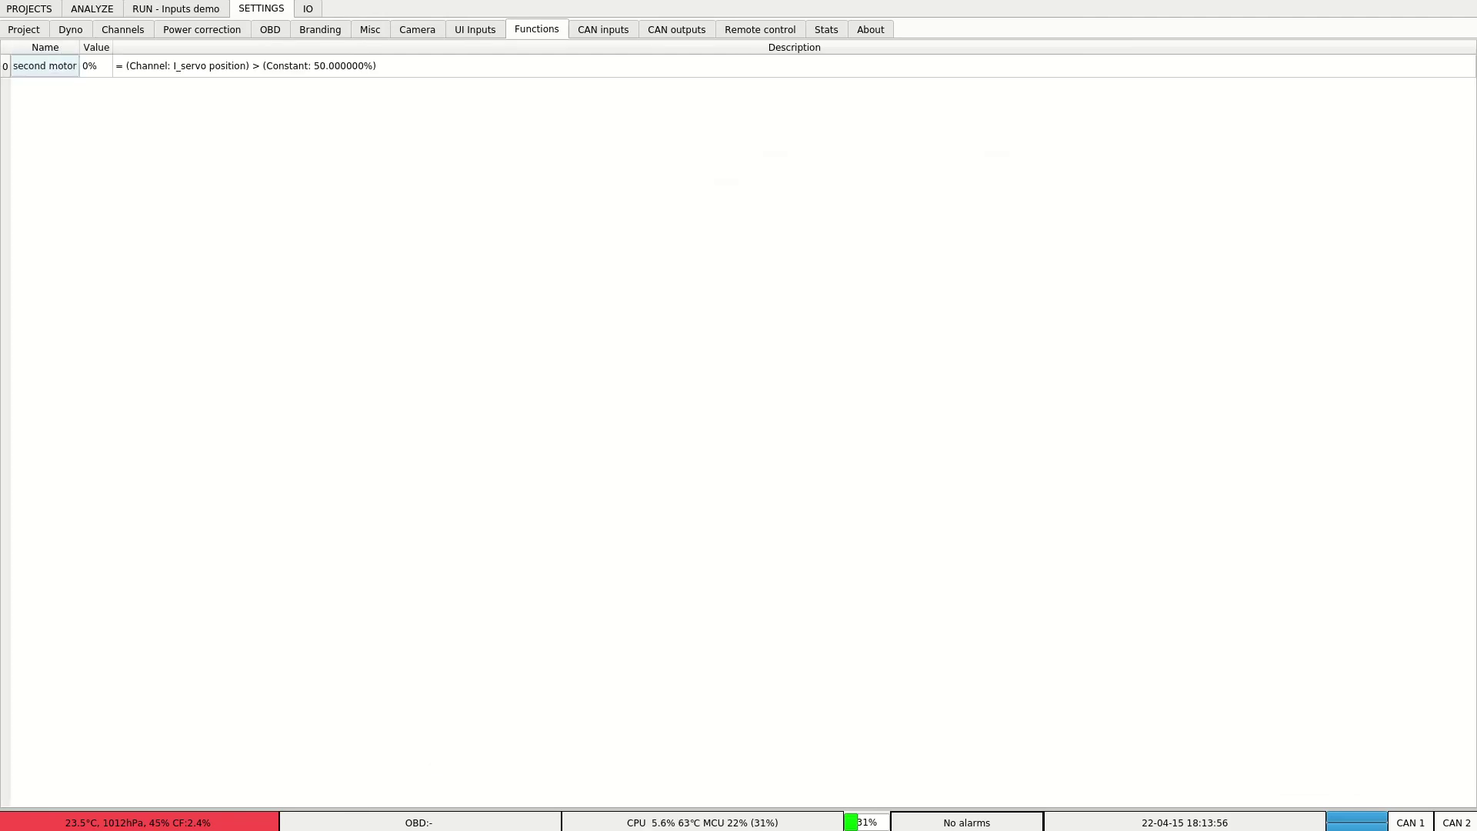
Assign the F_second motor channel as the argument of PWM low side output 3 in the dyno settings.
{"action": "left_click", "coordinate": [71, 30]}
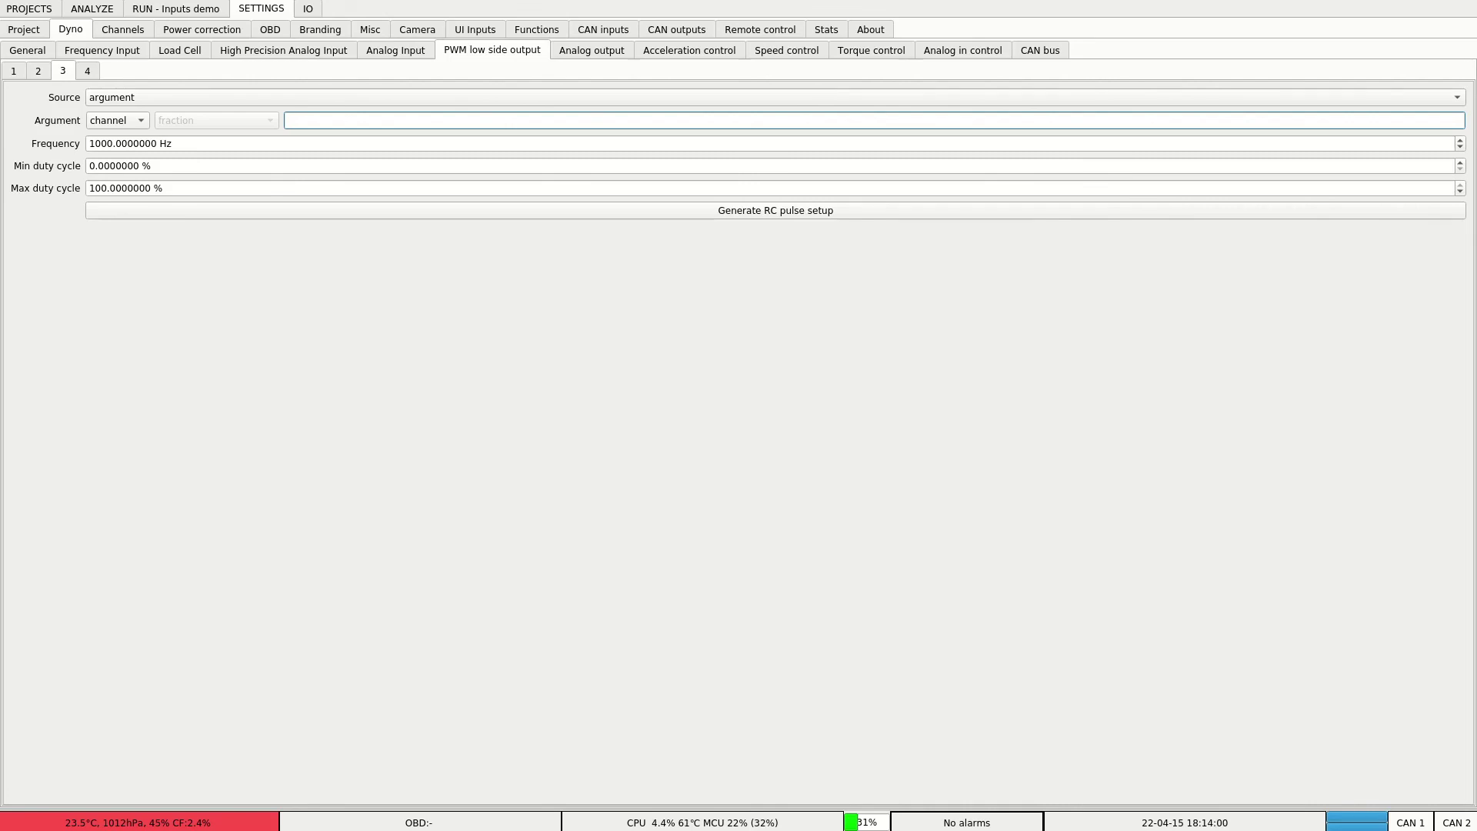
{"action": "left_click", "coordinate": [874, 121]}
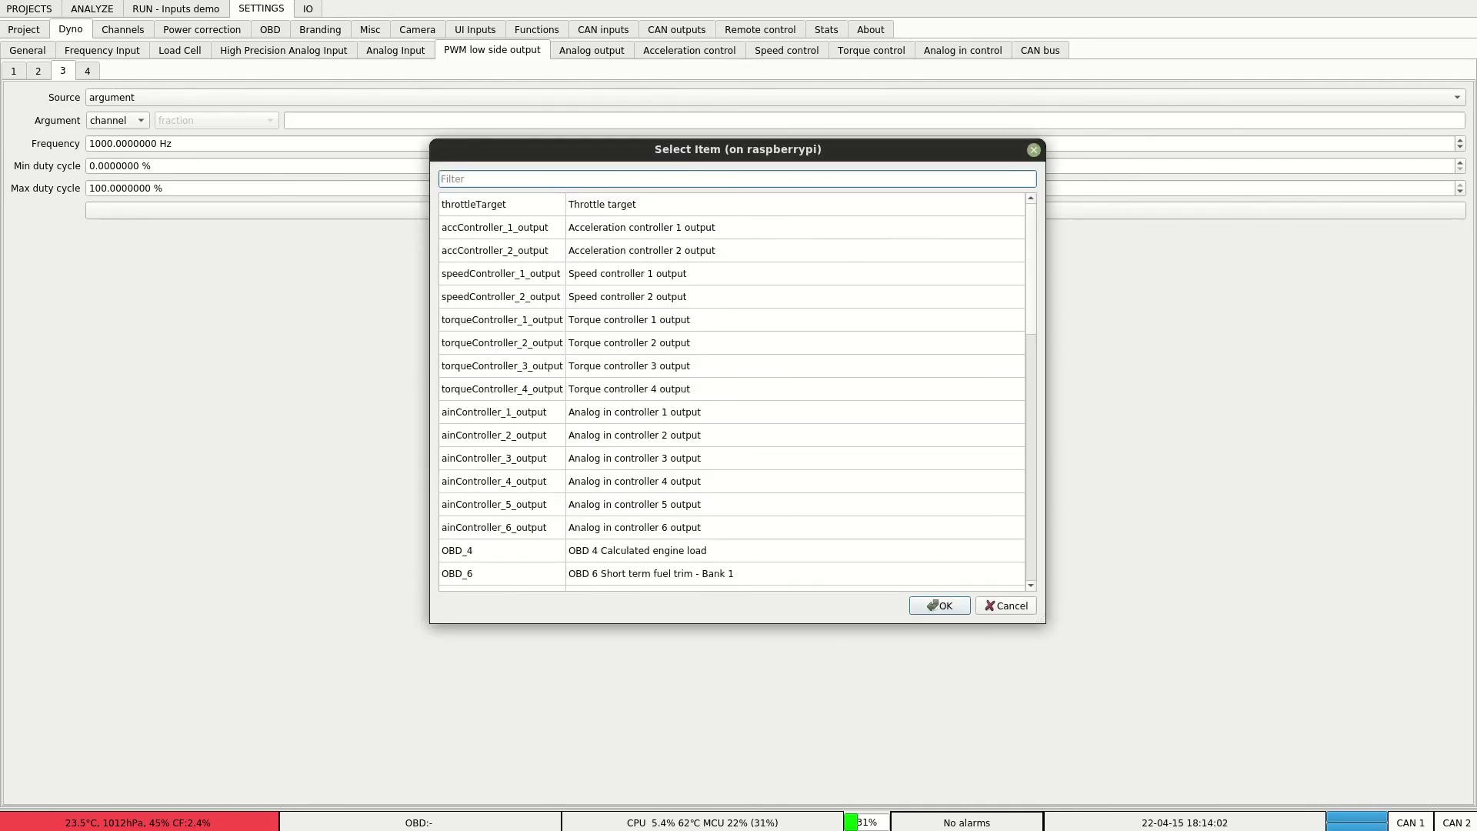
{"action": "type", "text": "mot"}
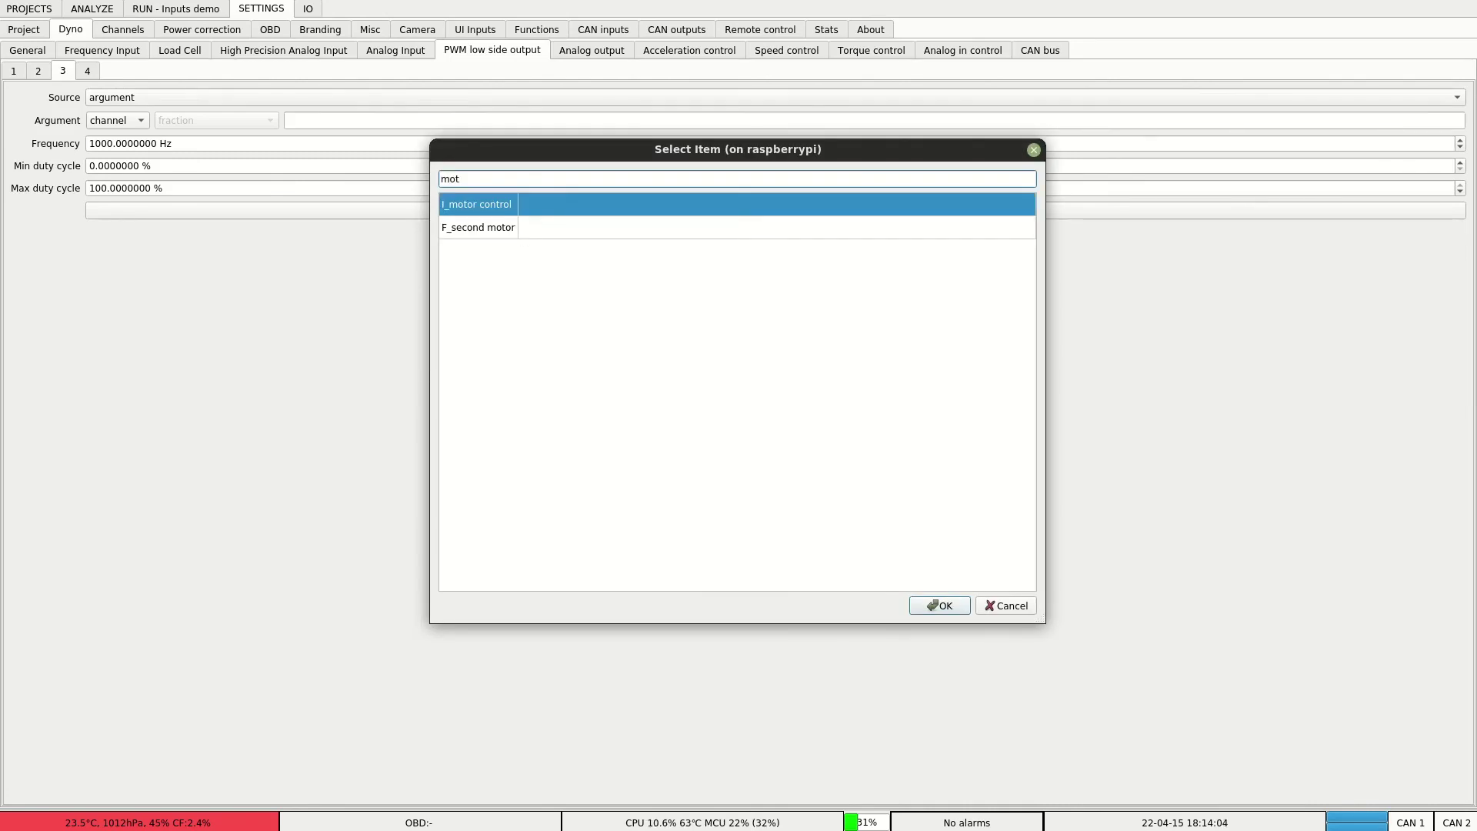
{"action": "key", "text": "Down"}
{"action": "key", "text": "Return"}
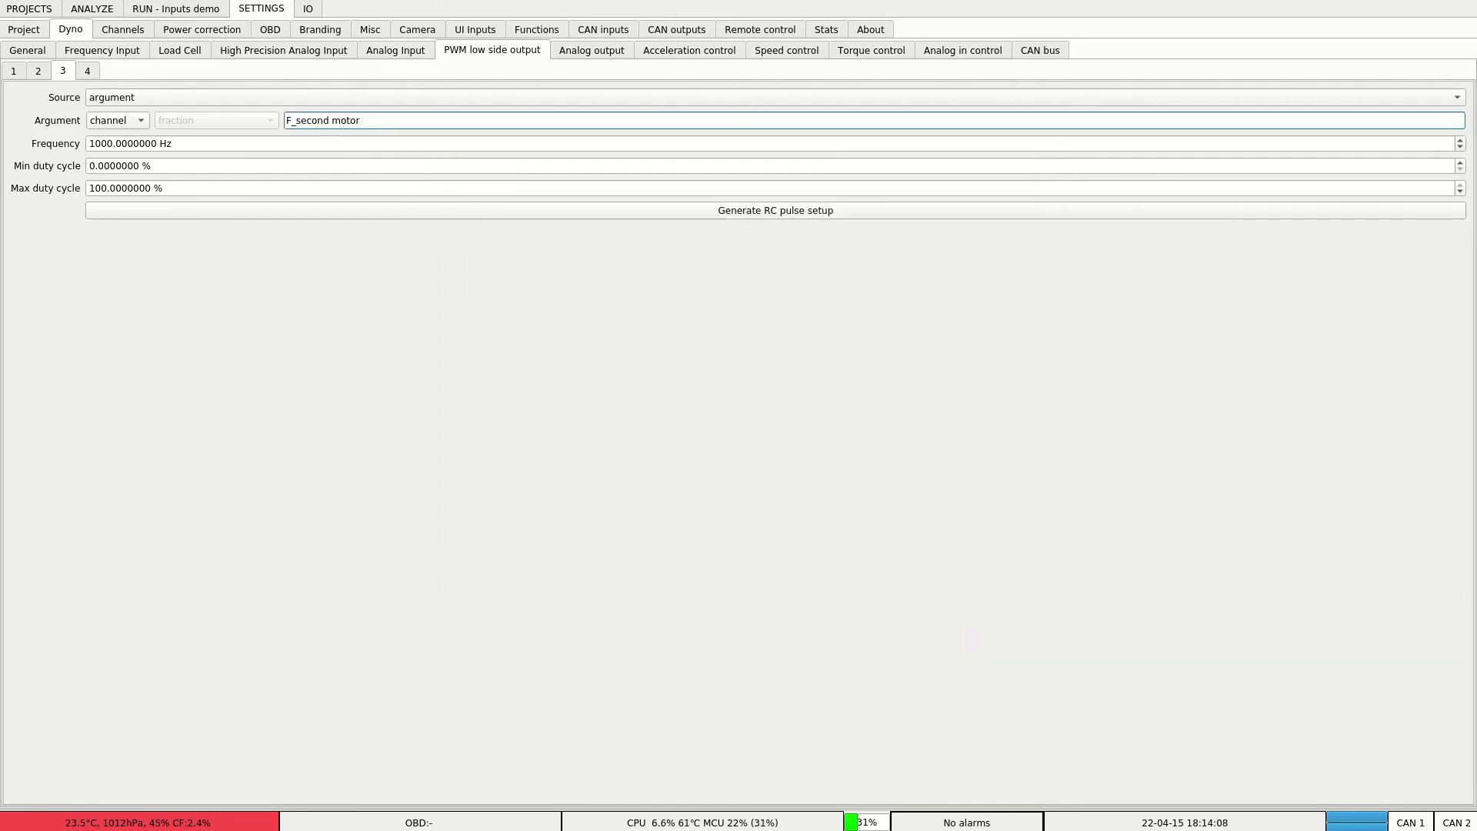
Add an indicator for F_second motor to the PWM control run page, enlarged and placed beside the I_motor control button.
{"action": "left_click", "coordinate": [176, 9]}
{"action": "right_click", "coordinate": [707, 459]}
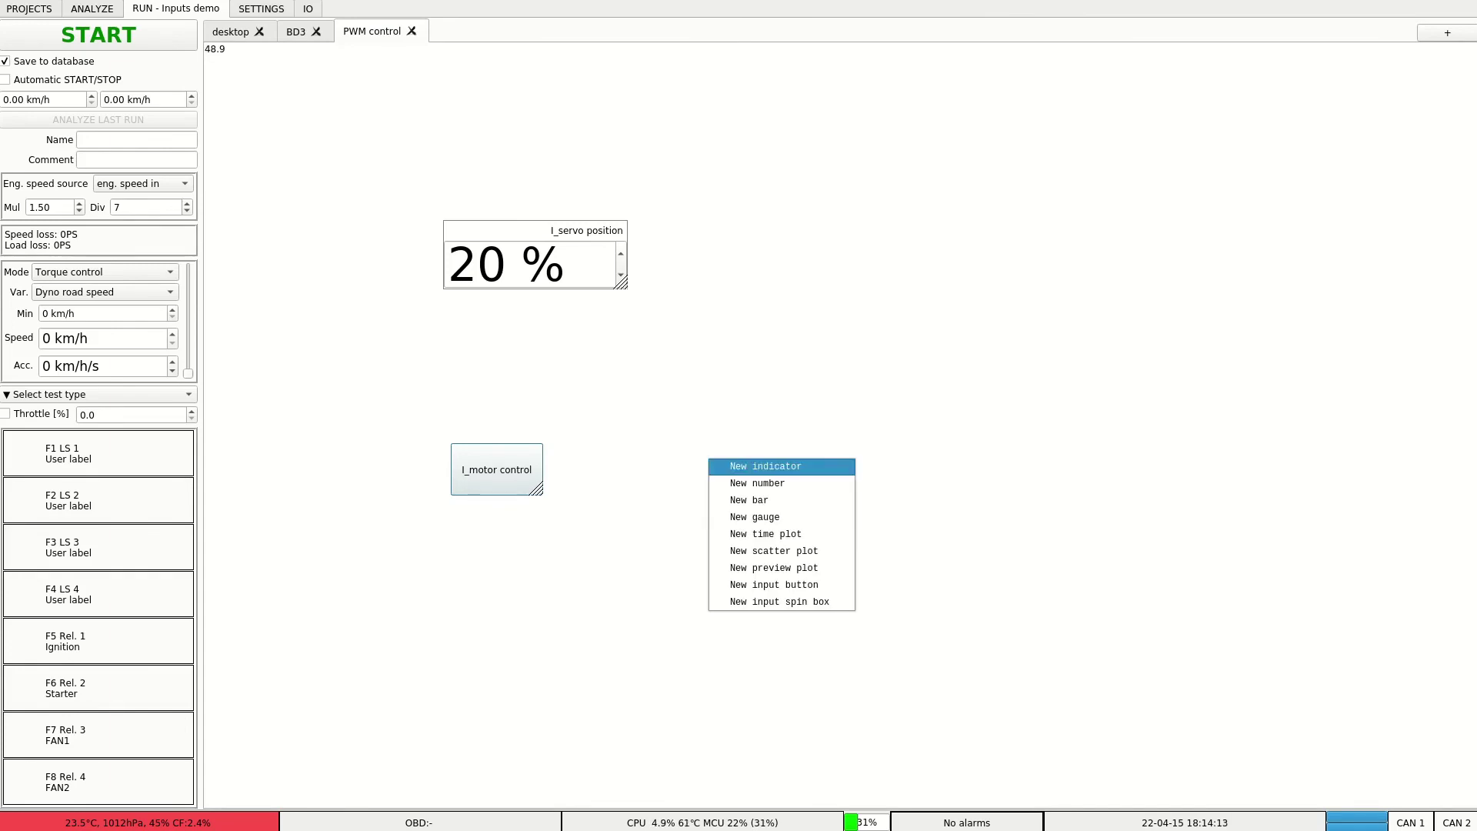
{"action": "key", "text": "Return"}
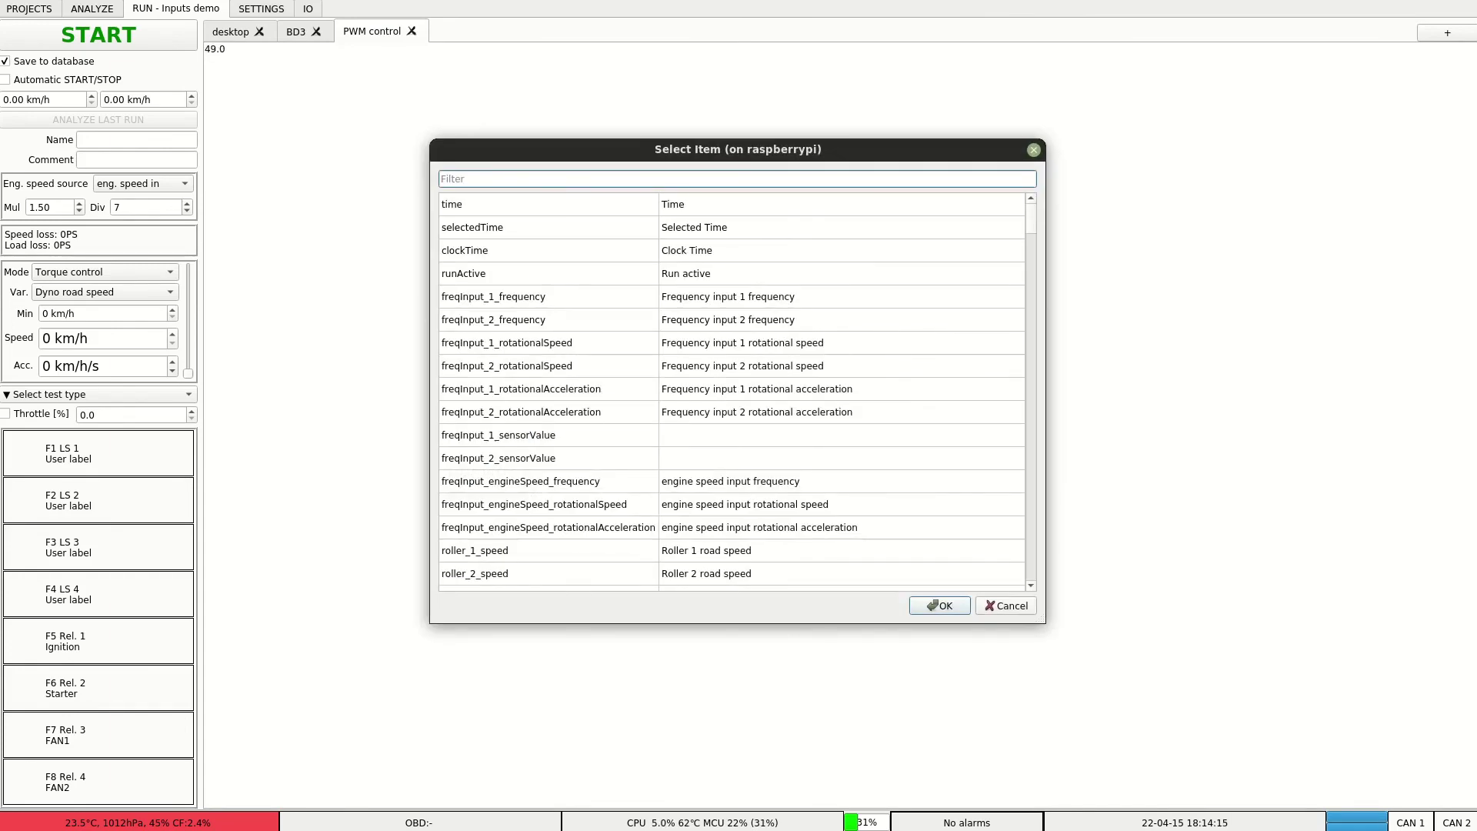
{"action": "type", "text": "motor"}
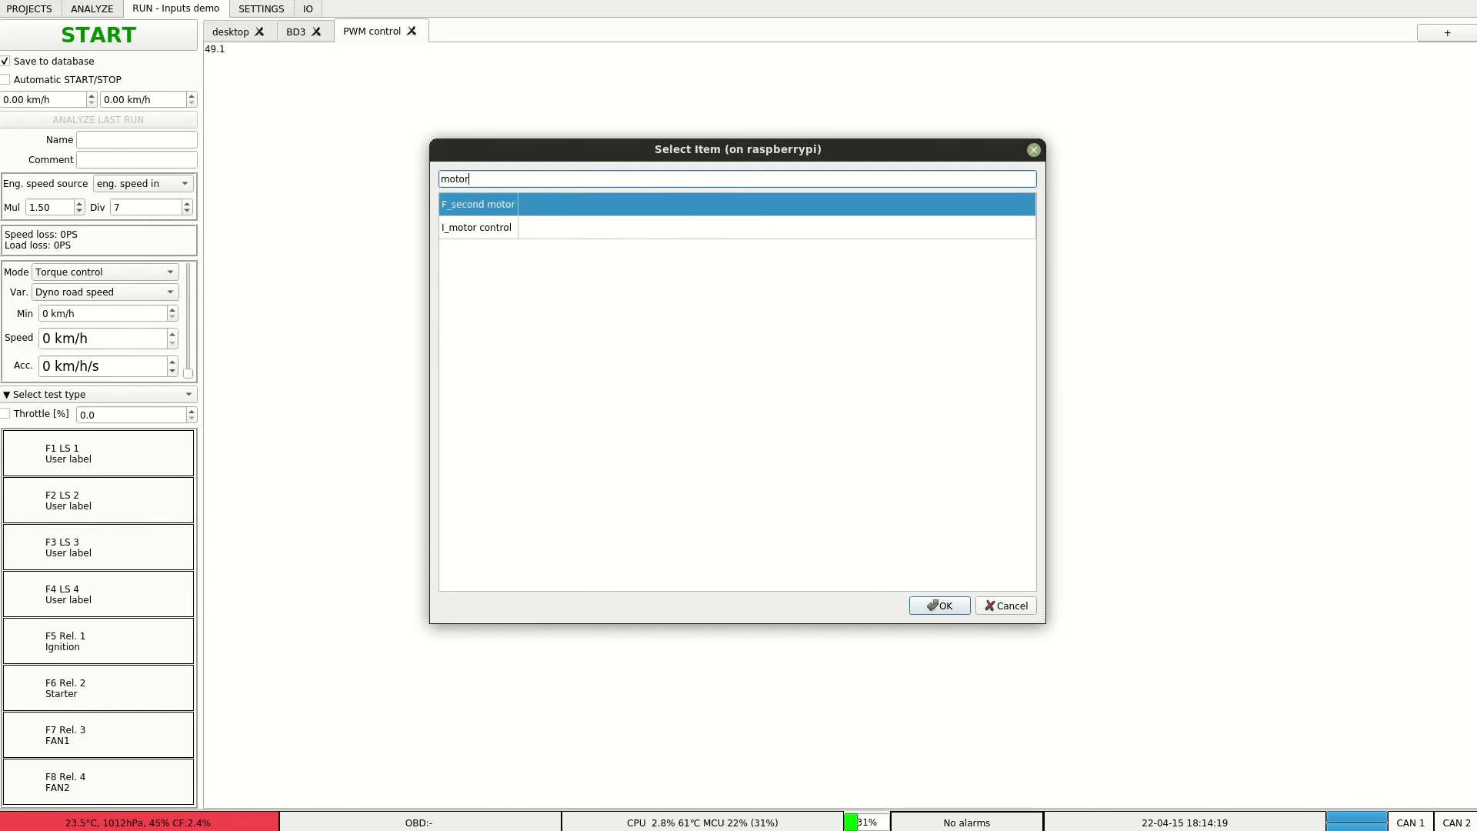
{"action": "key", "text": "Return"}
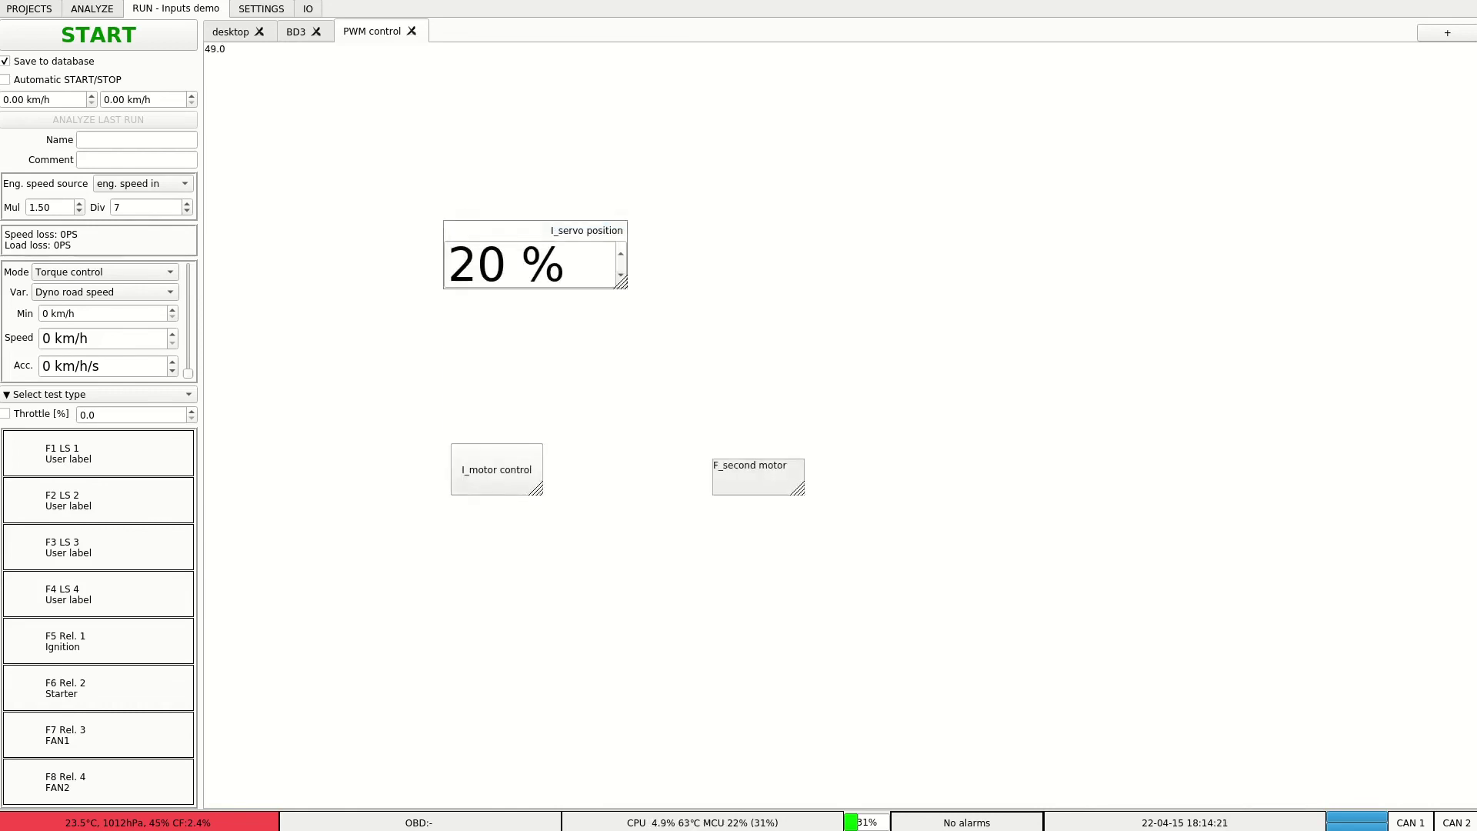
{"action": "mouse_move", "coordinate": [758, 477]}
{"action": "left_mouse_down"}
{"action": "mouse_move", "coordinate": [674, 439]}
{"action": "mouse_move", "coordinate": [769, 483]}
{"action": "left_mouse_up"}
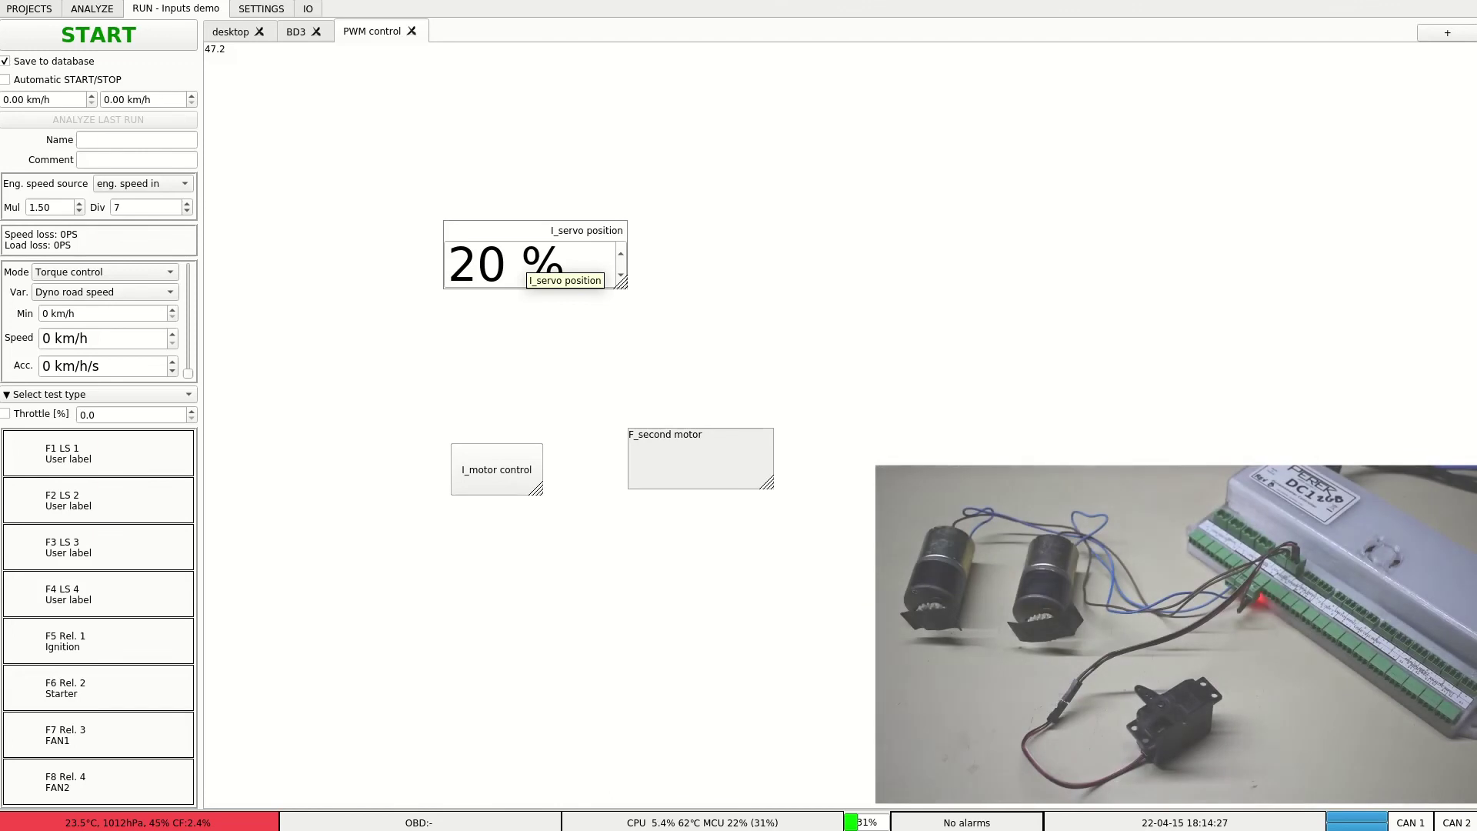
Test the outputs by varying I_servo position around the 50 % threshold, leaving it at 60 %, and switch on I_motor control.
{"action": "scroll", "coordinate": [527, 261], "scroll_direction": "up", "scroll_amount": 3}
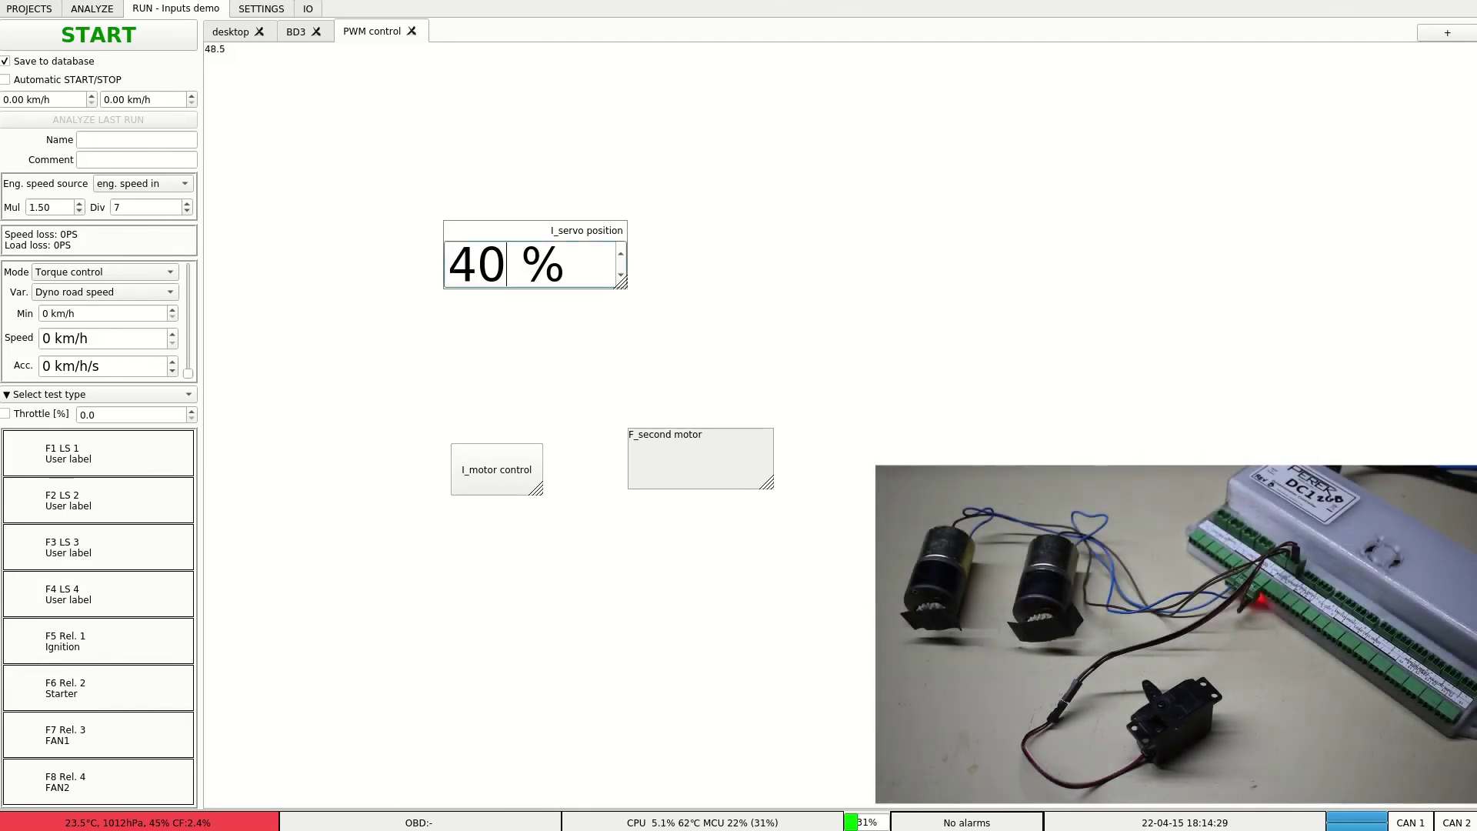
{"action": "scroll", "coordinate": [527, 262], "scroll_direction": "up", "scroll_amount": 1}
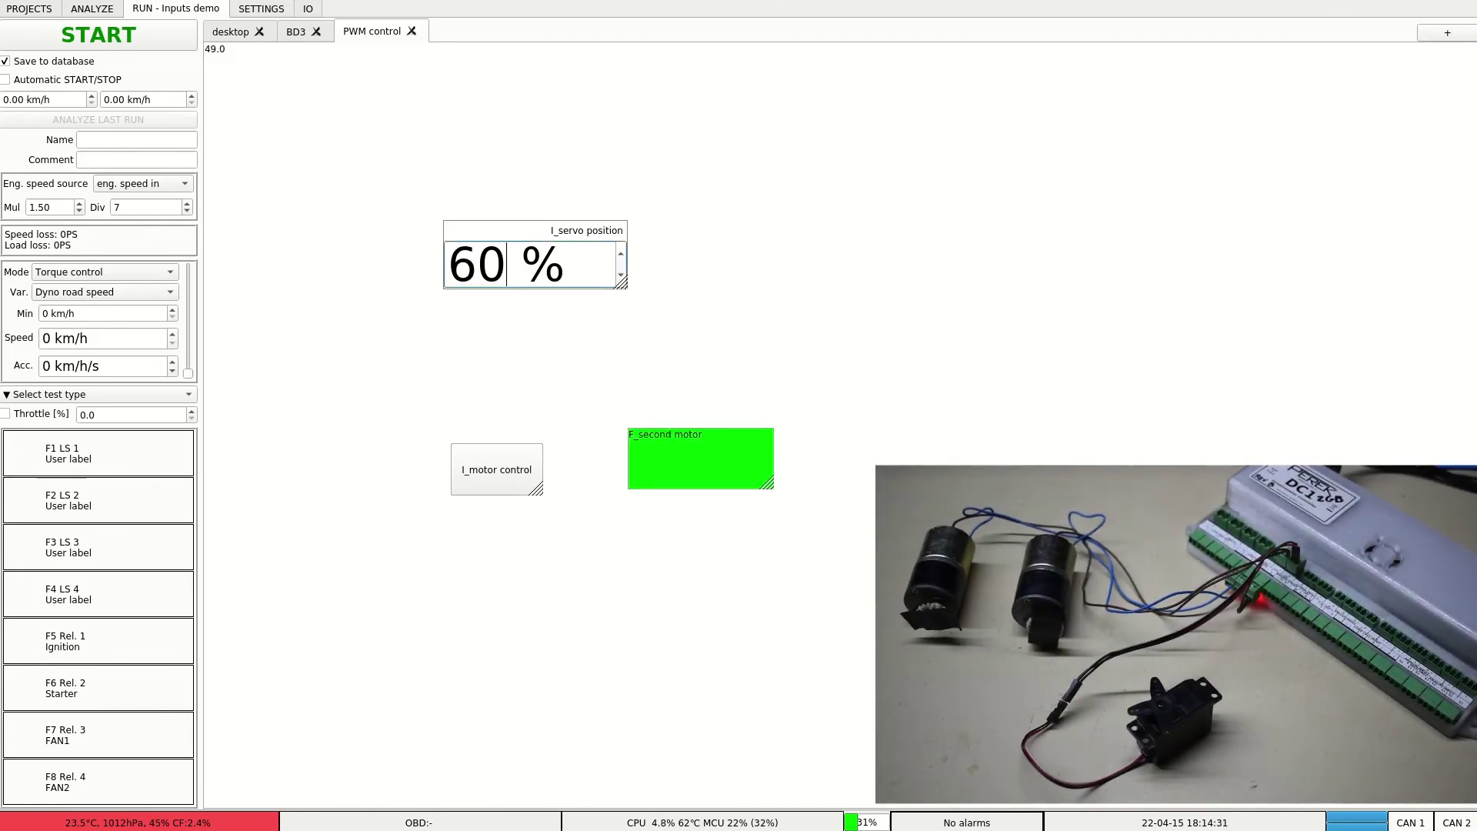
{"action": "scroll", "coordinate": [527, 262], "scroll_direction": "down", "scroll_amount": 1}
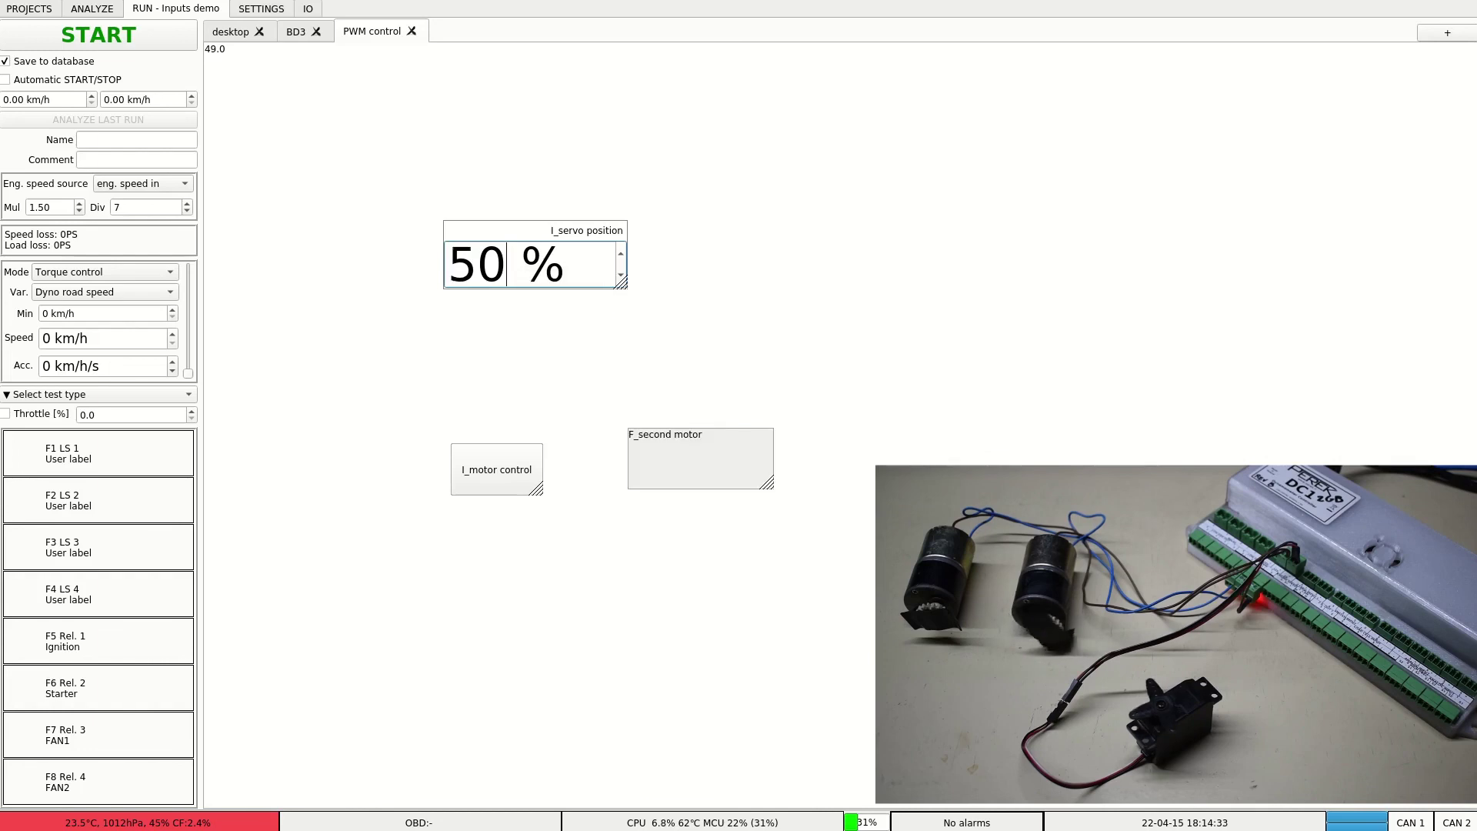
{"action": "scroll", "coordinate": [527, 262], "scroll_direction": "down", "scroll_amount": 1}
{"action": "scroll", "coordinate": [527, 262], "scroll_direction": "up", "scroll_amount": 2}
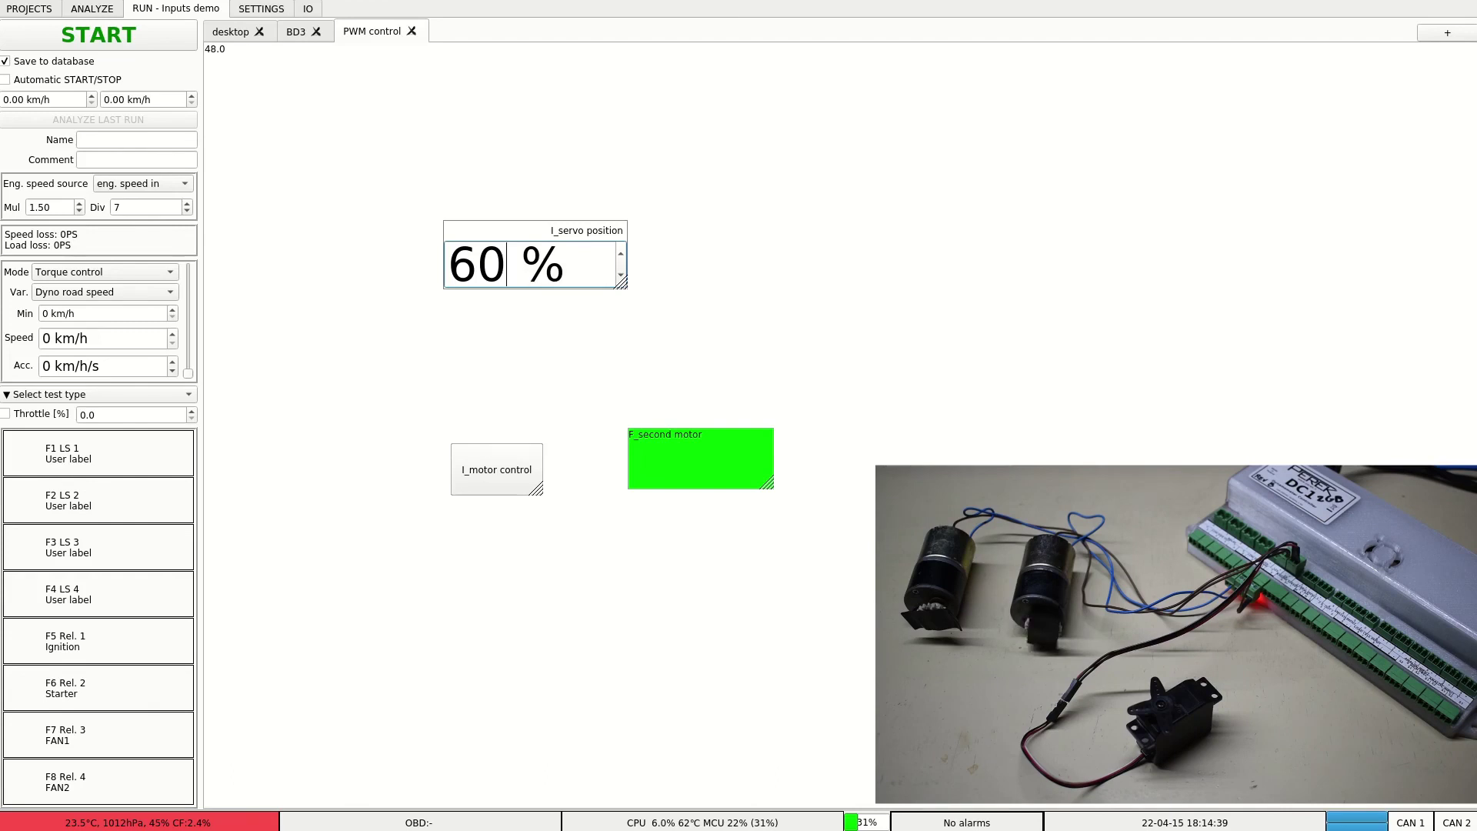
{"action": "left_click", "coordinate": [508, 468]}
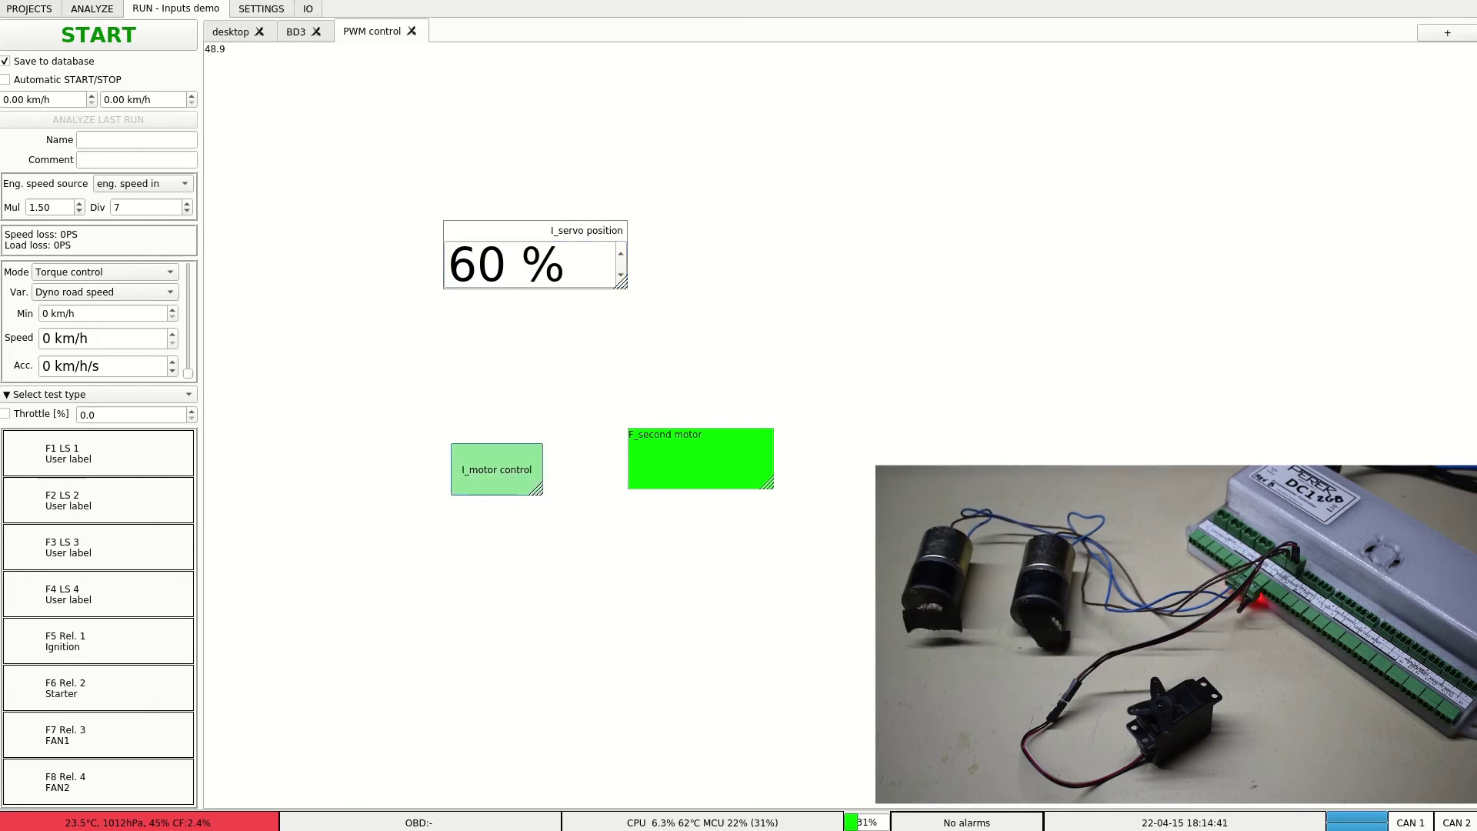